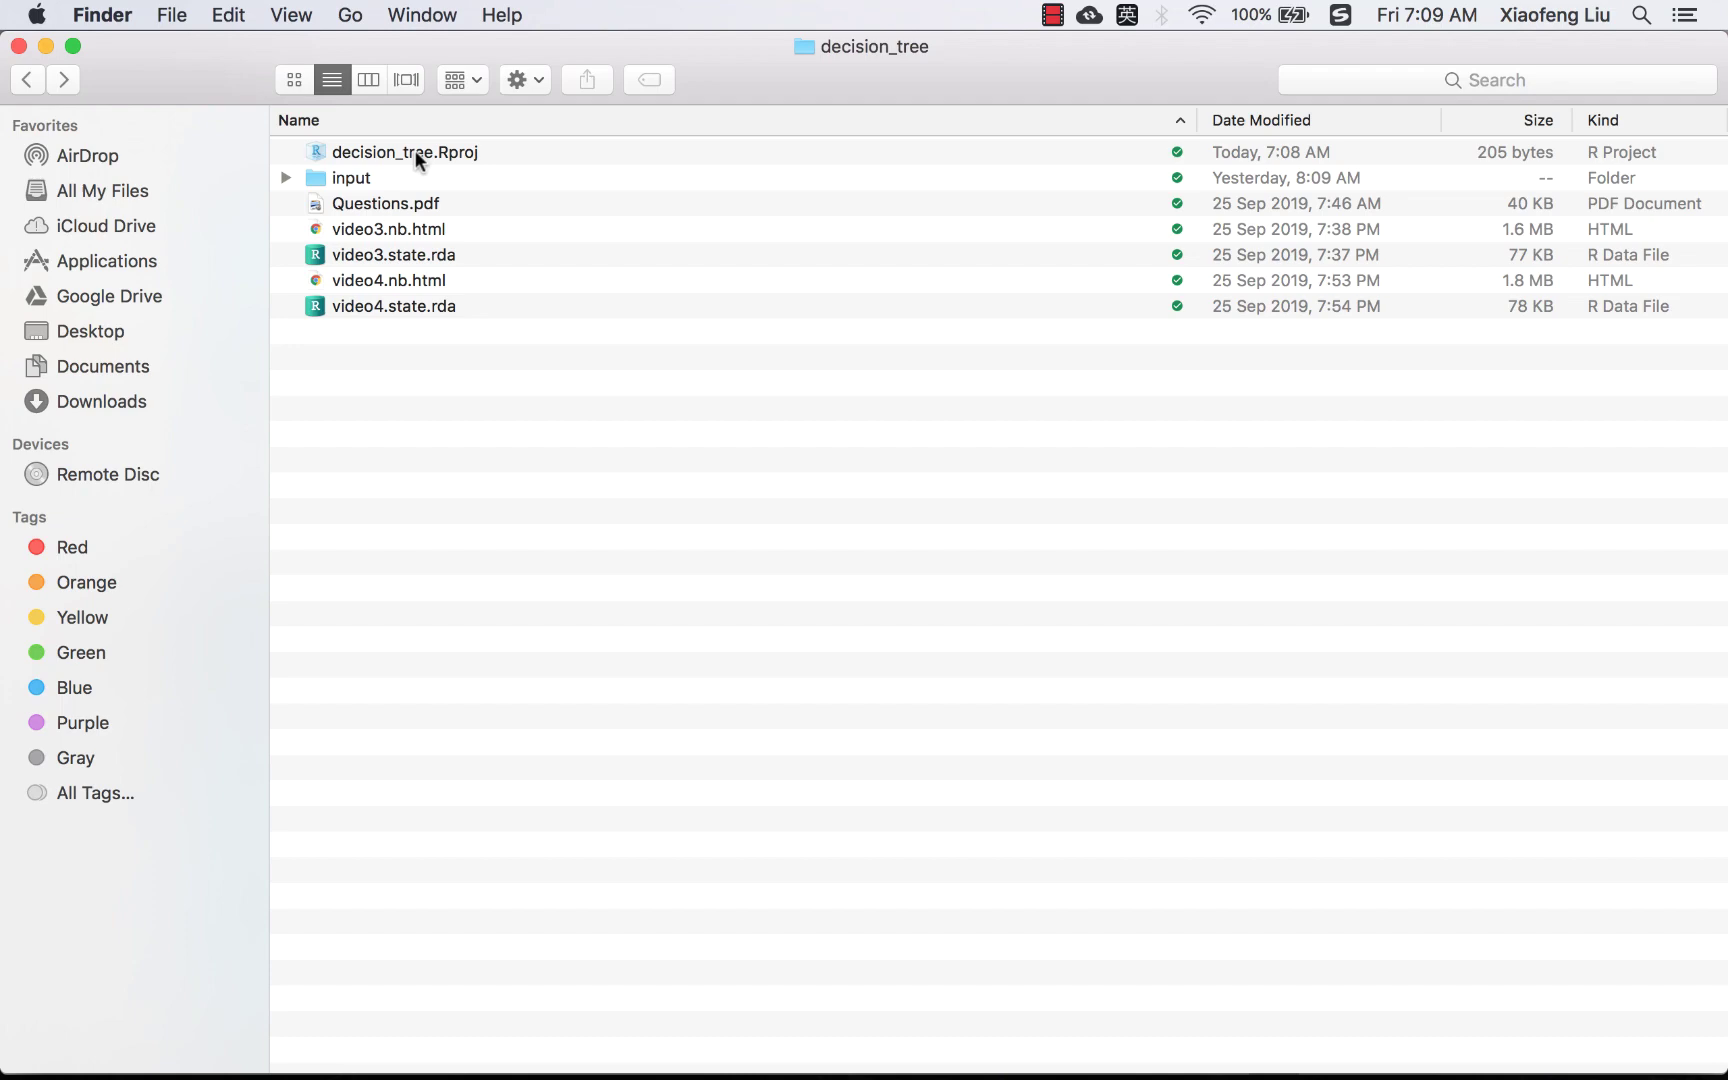
Open the decision_tree project in RStudio and launch Radiant in the browser from Addins.
double_click(414, 150)
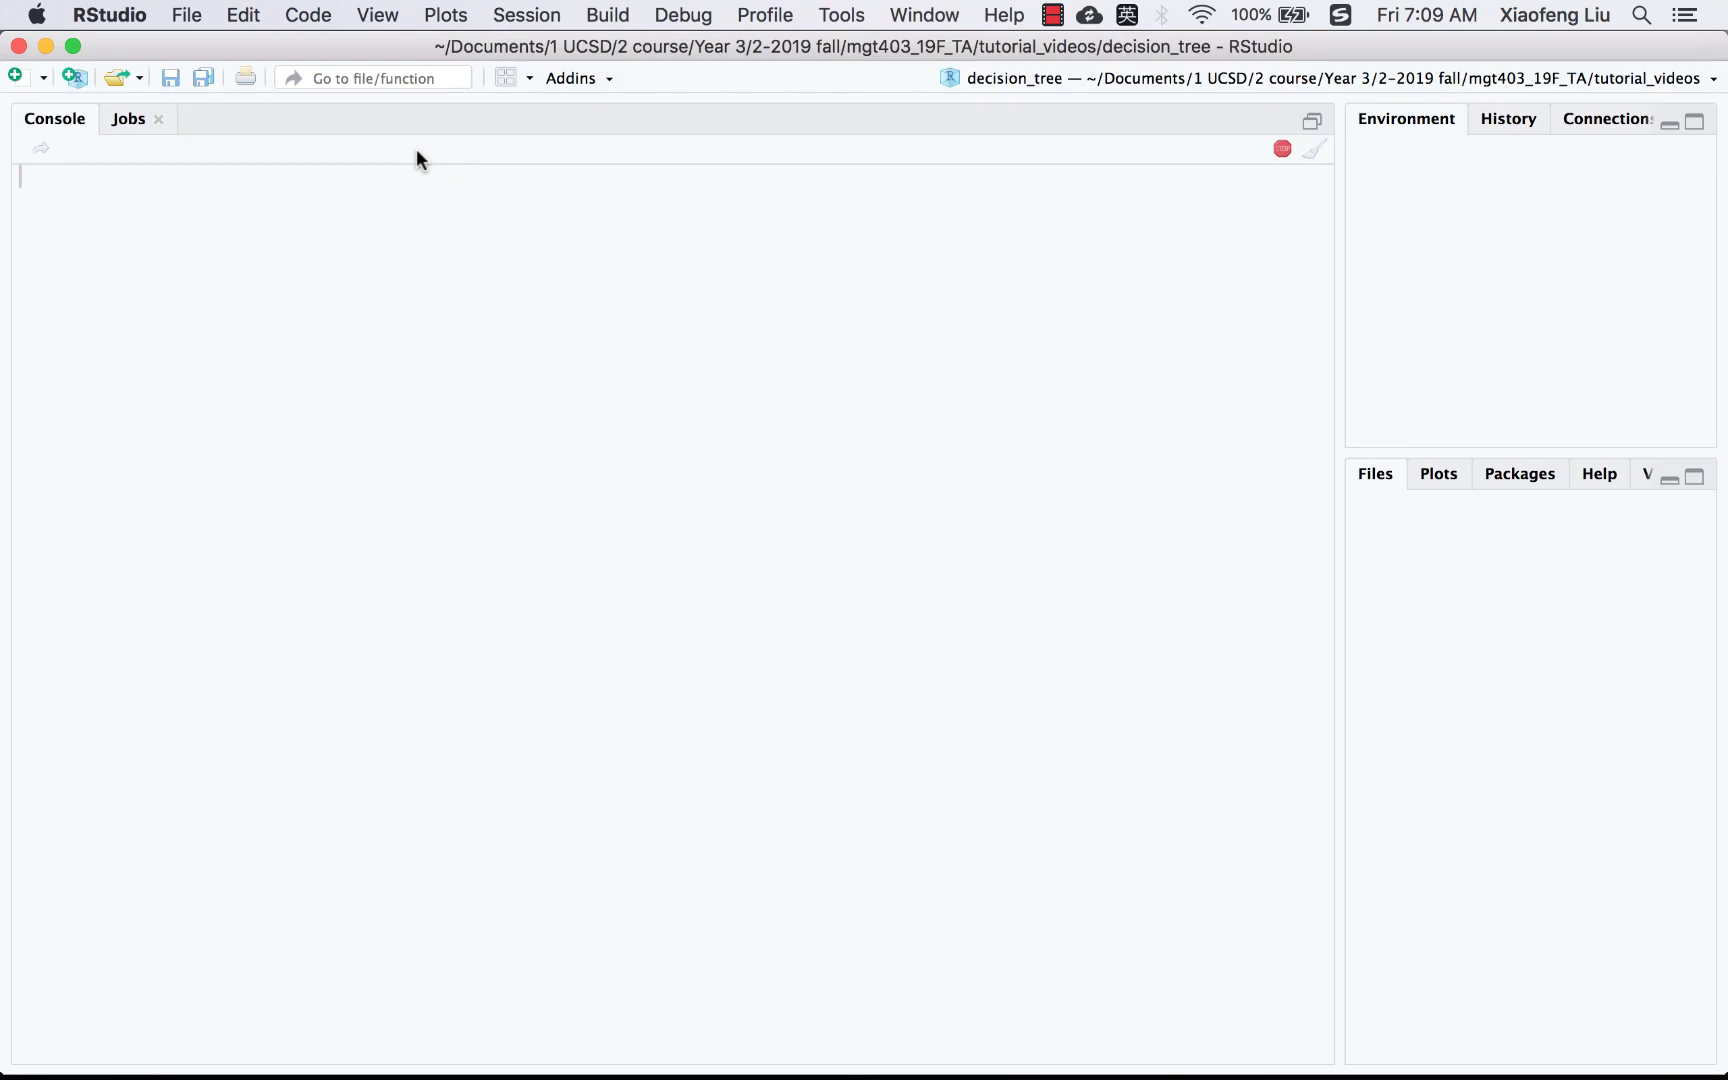
left_click(591, 84)
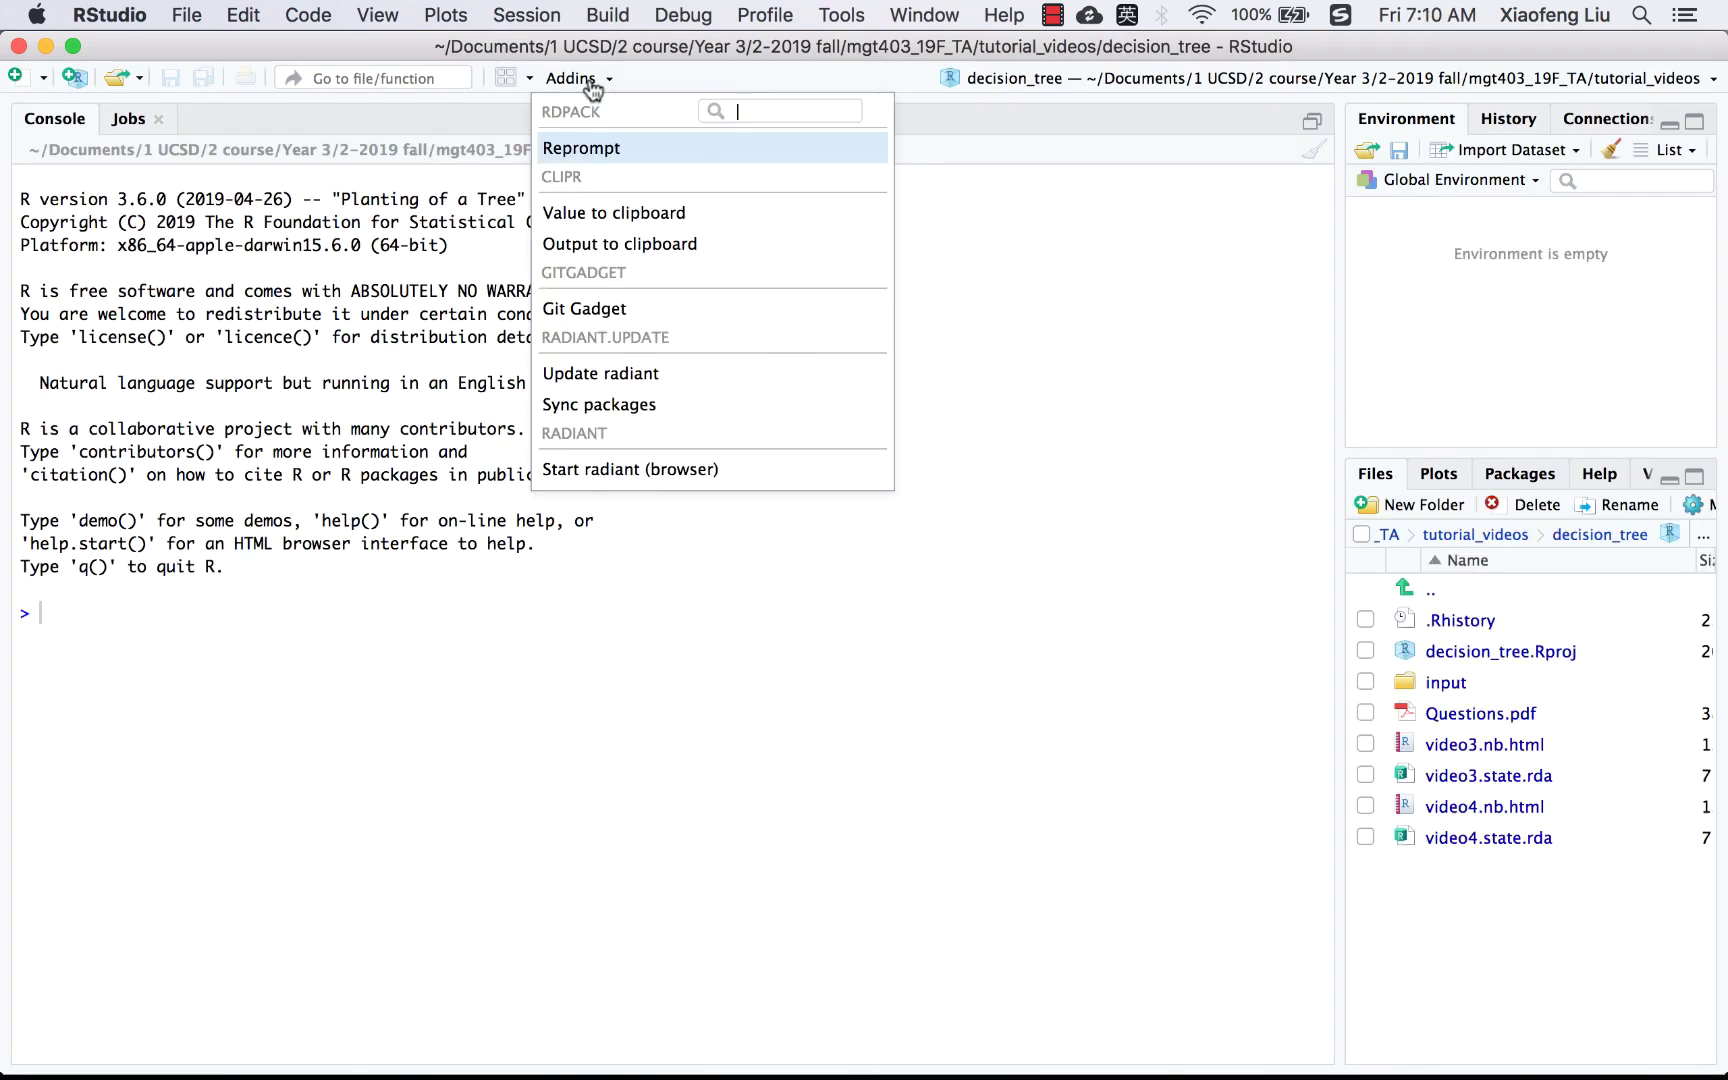
left_click(601, 471)
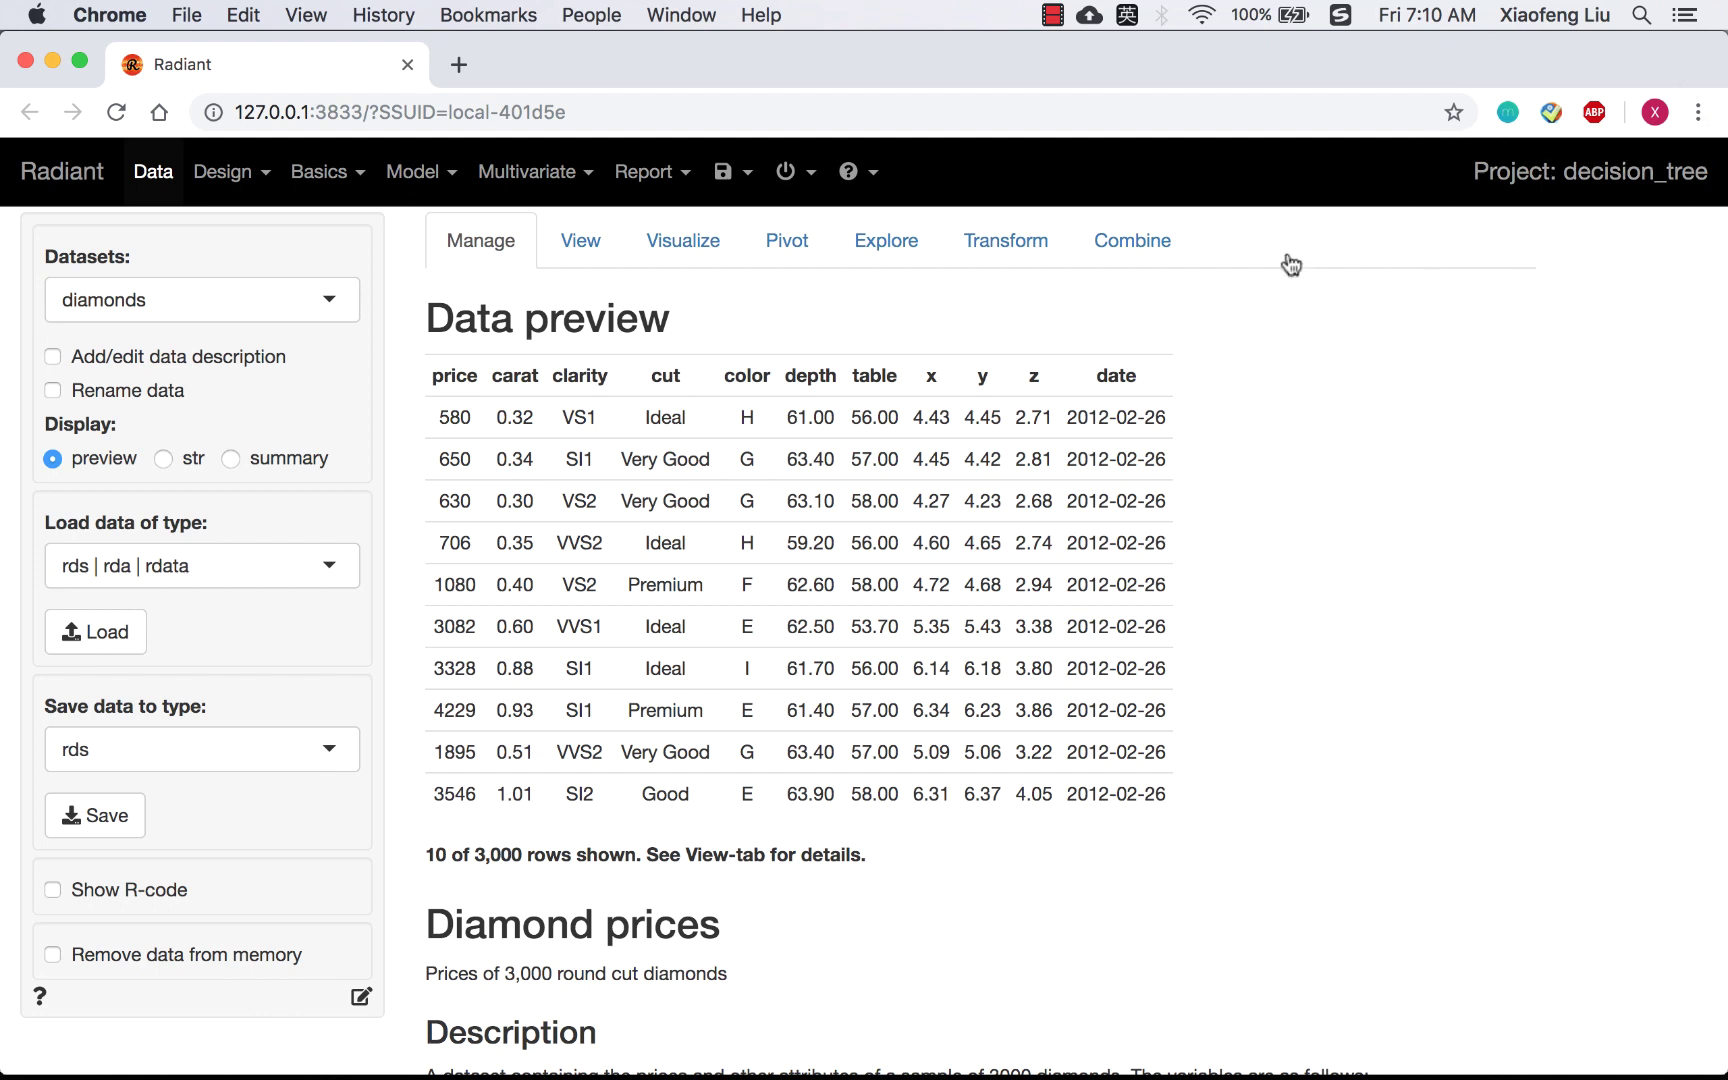
Refresh the Radiant session from the power menu.
left_click(785, 172)
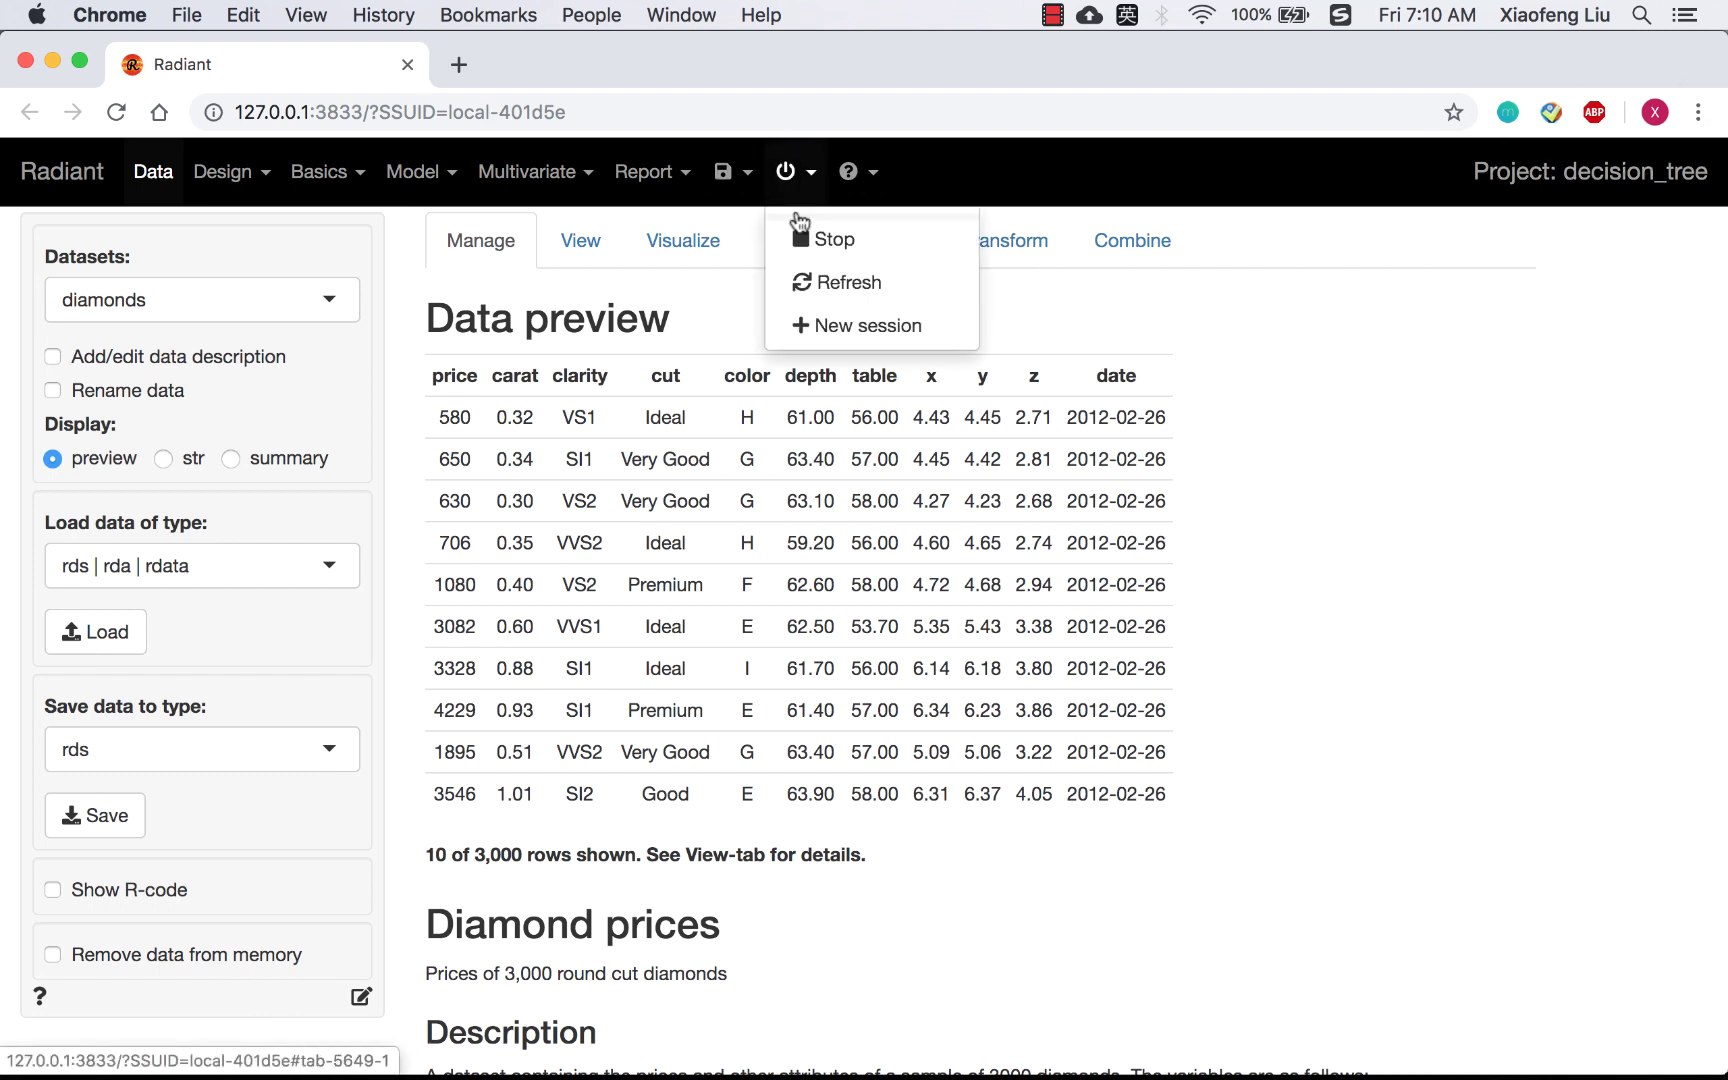
left_click(849, 283)
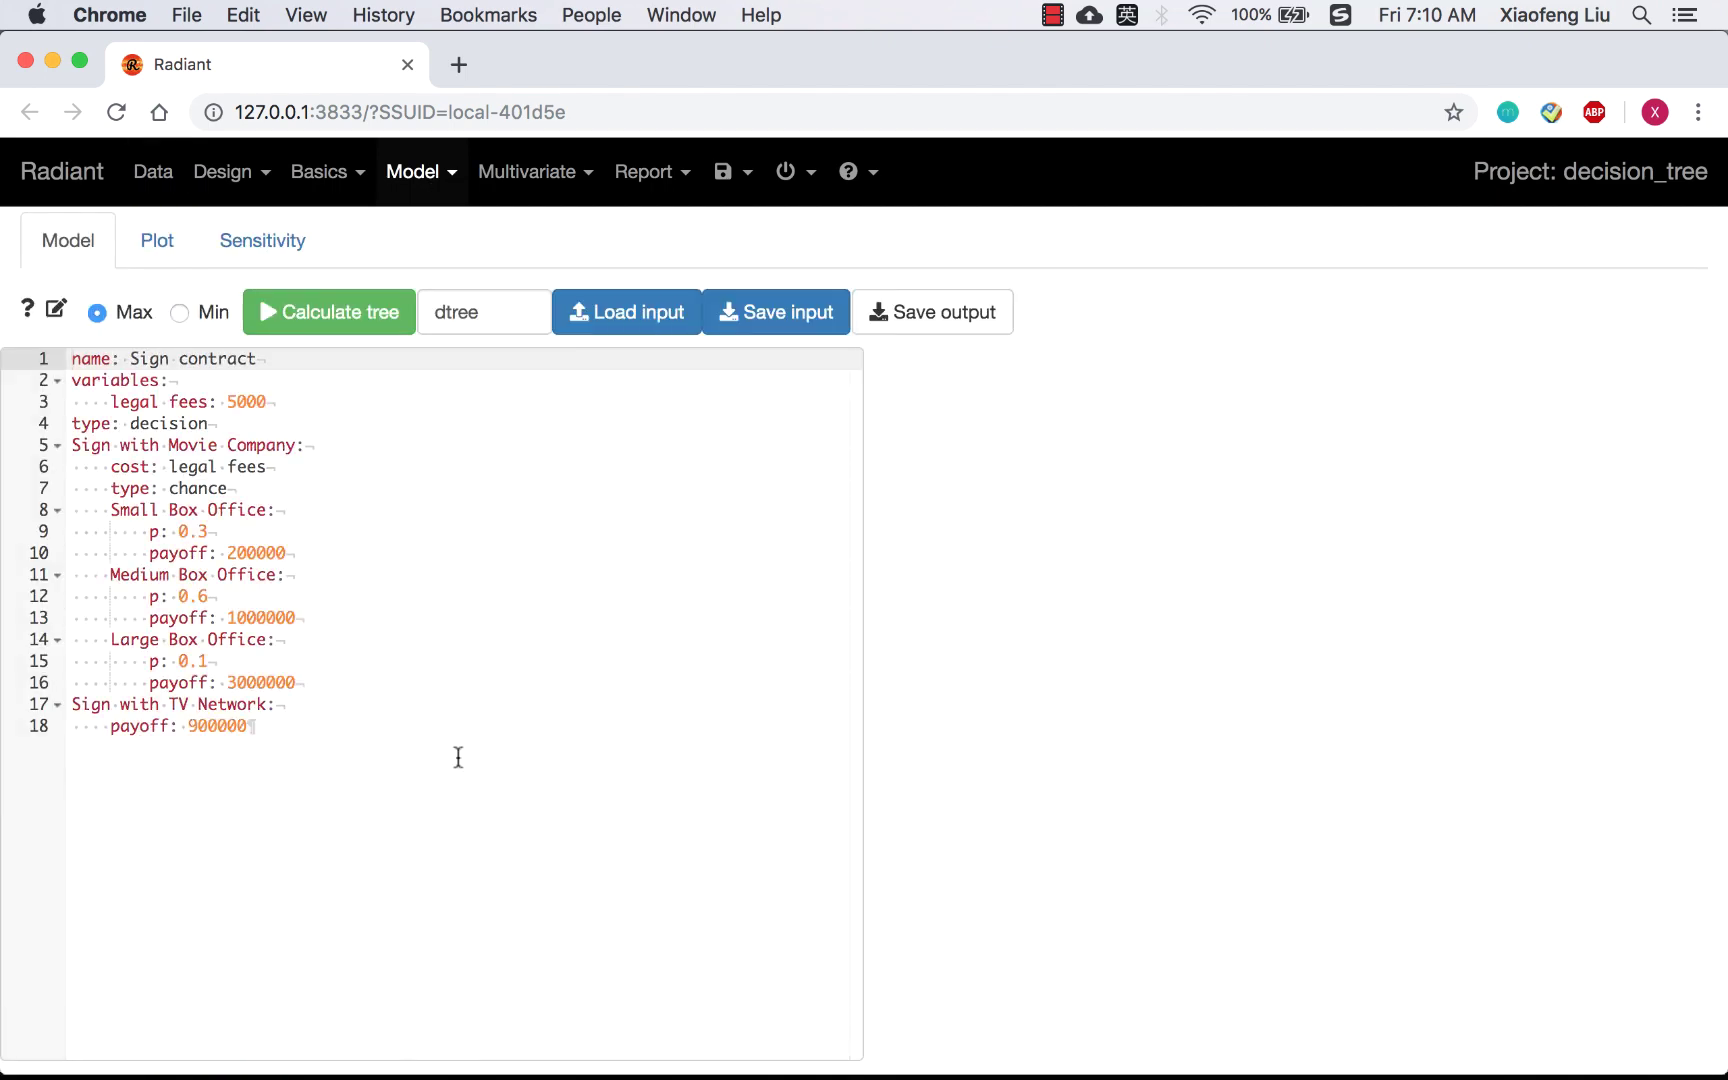
left_click(27, 308)
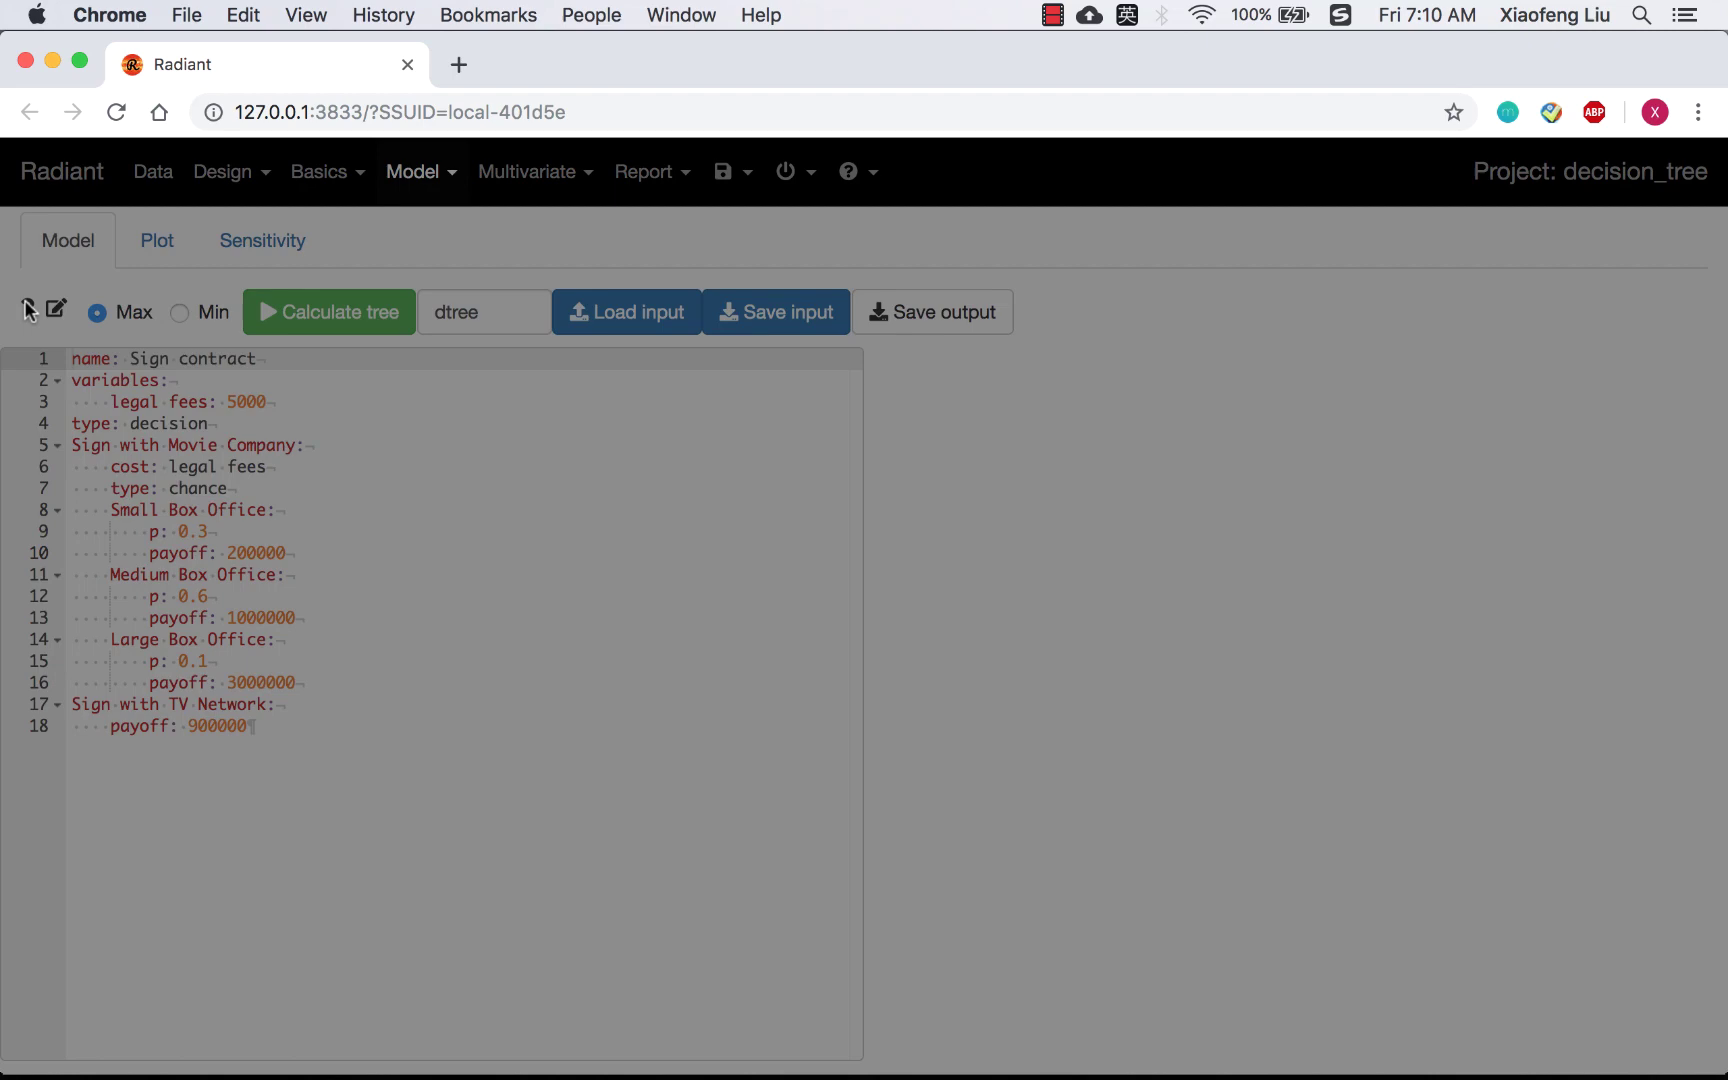
scroll(733, 700, "down", 20)
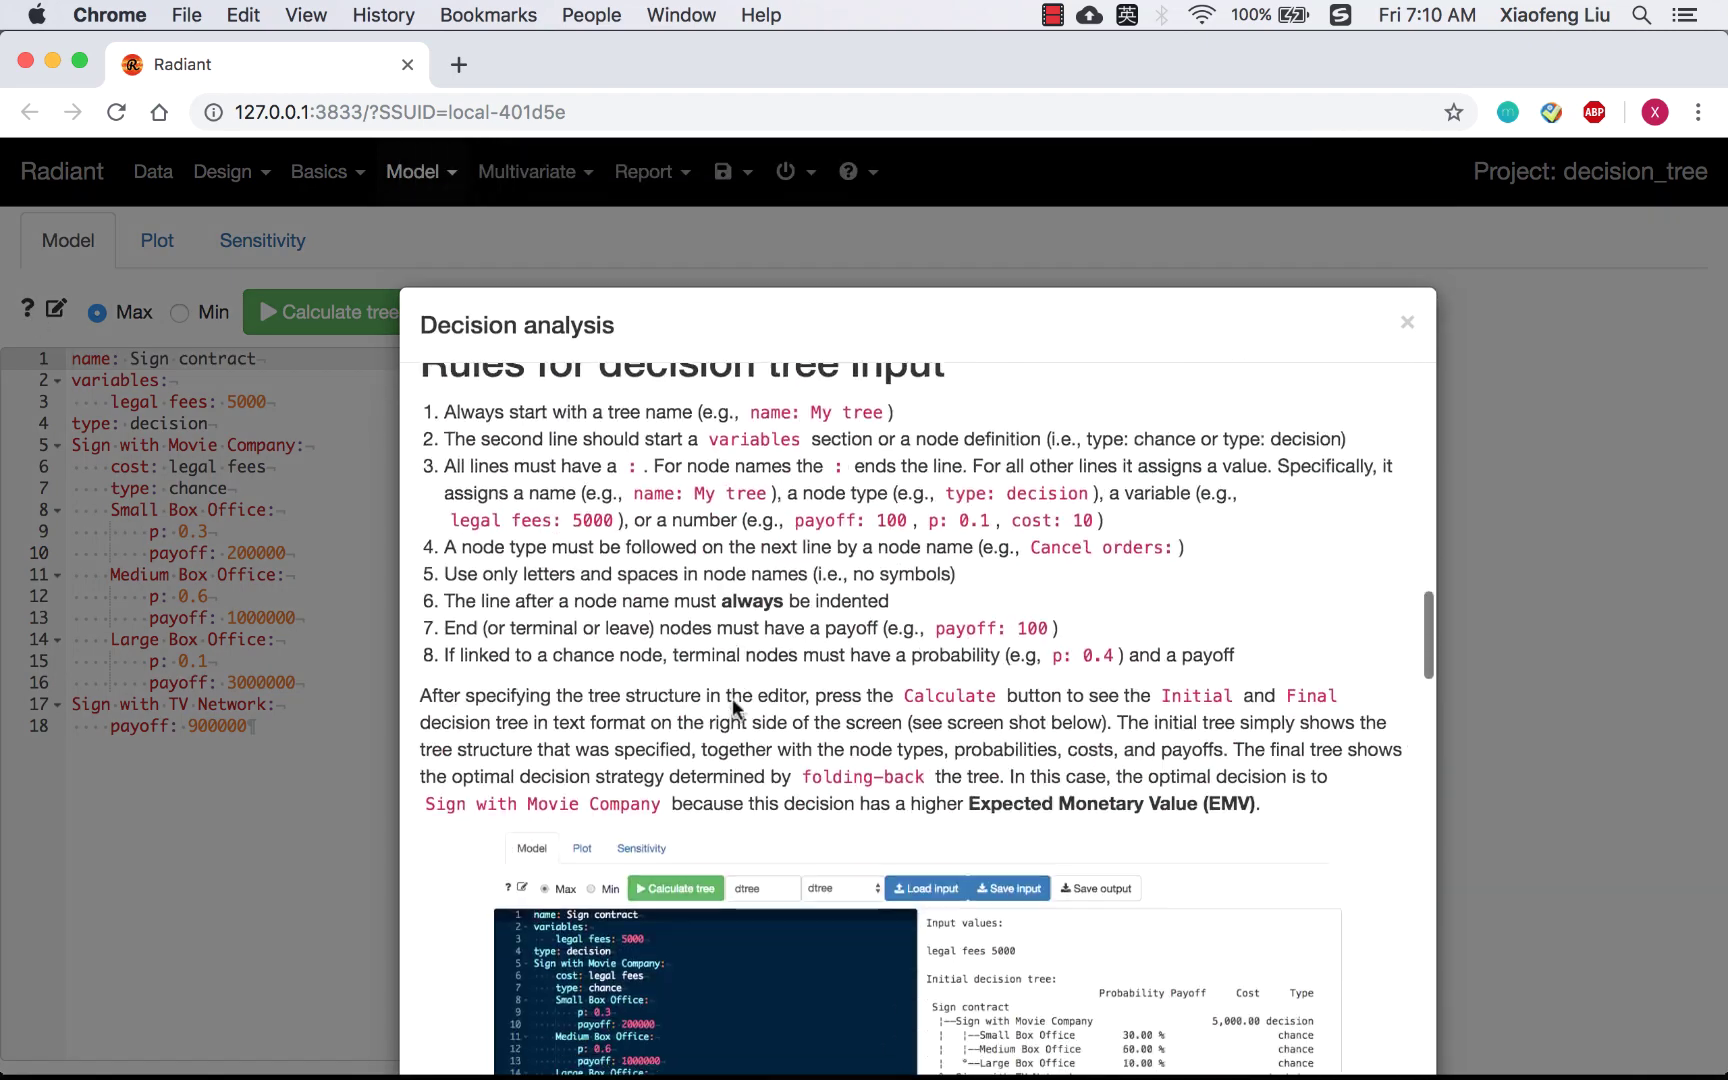
scroll(733, 700, "up", 1)
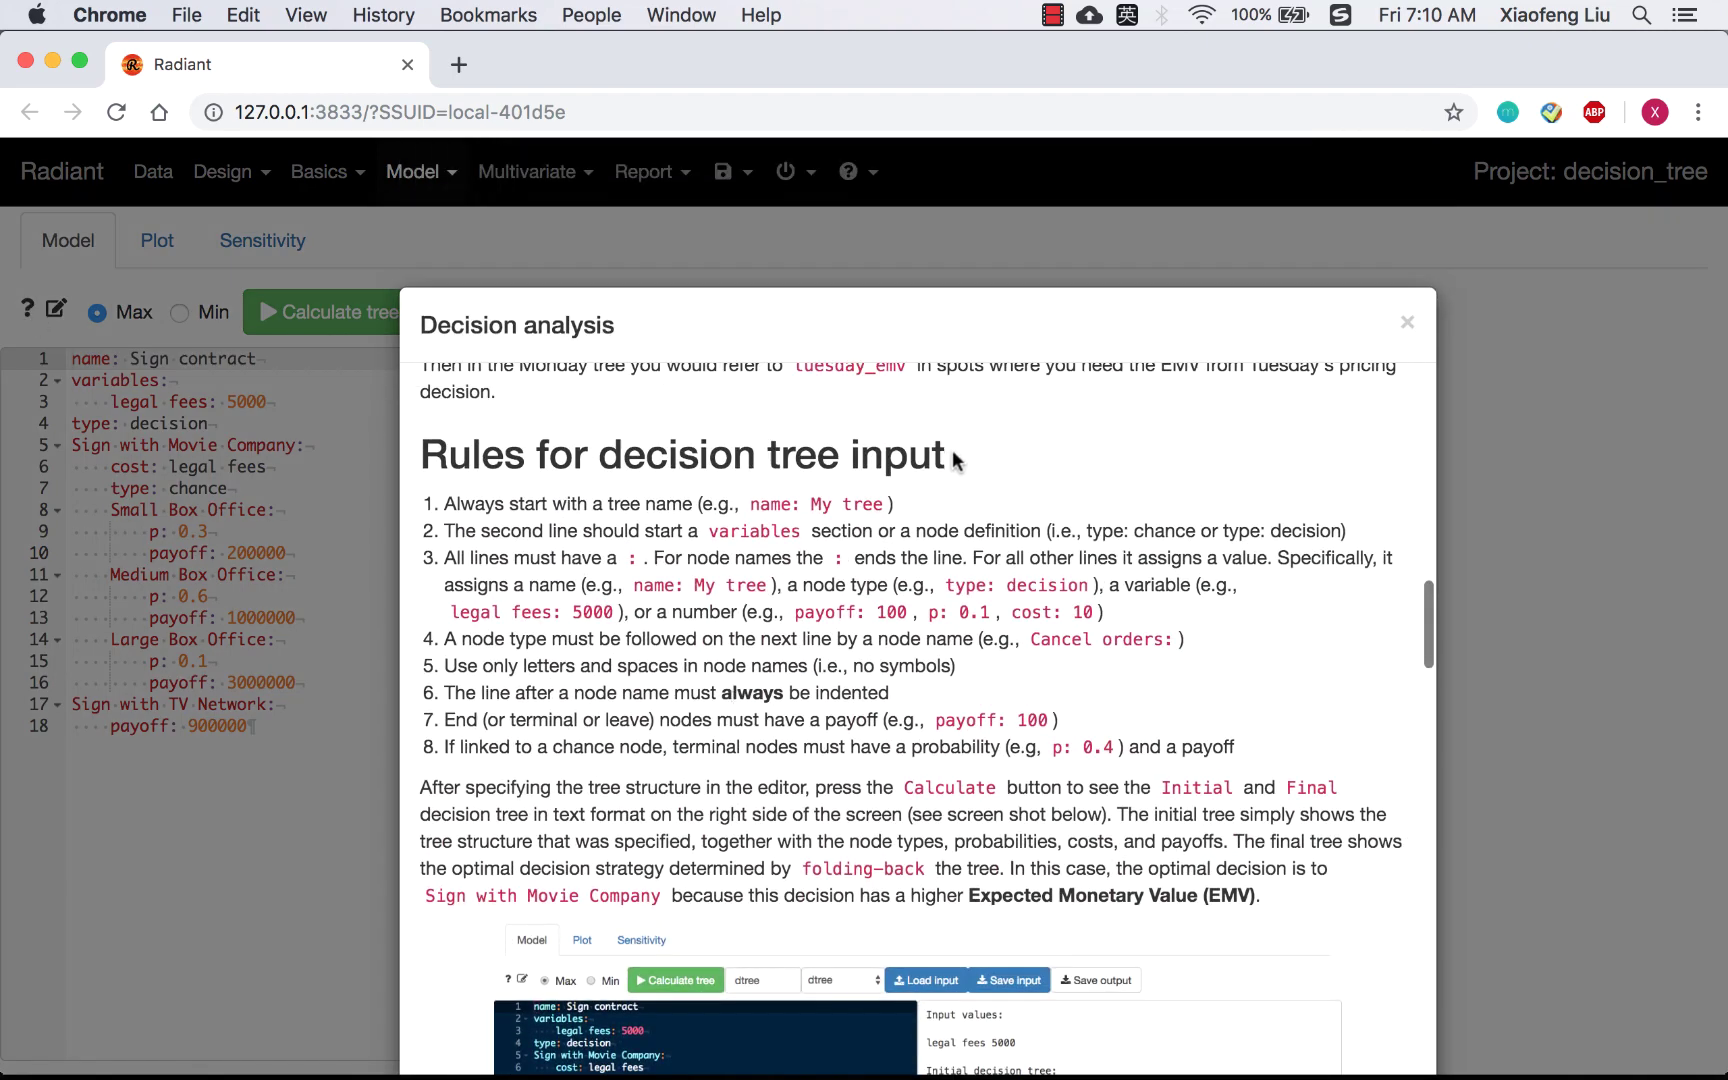
left_click_drag(950, 460, 417, 455)
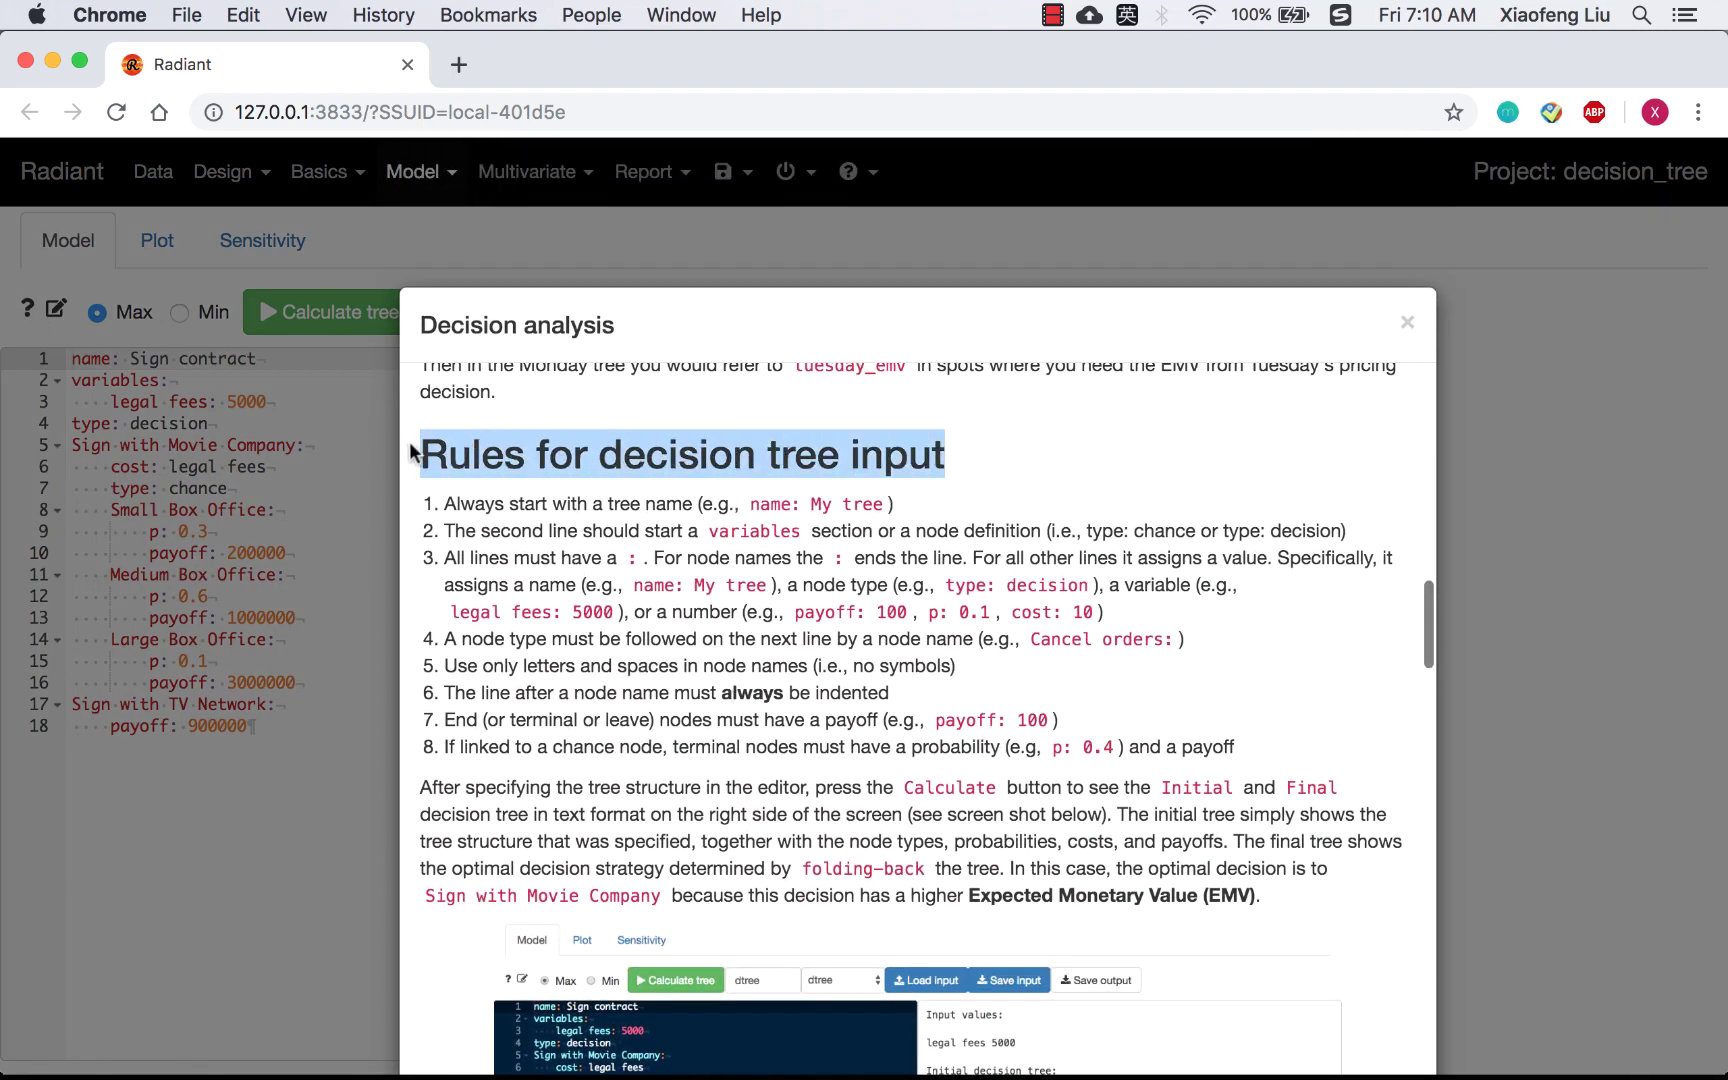
left_click(795, 462)
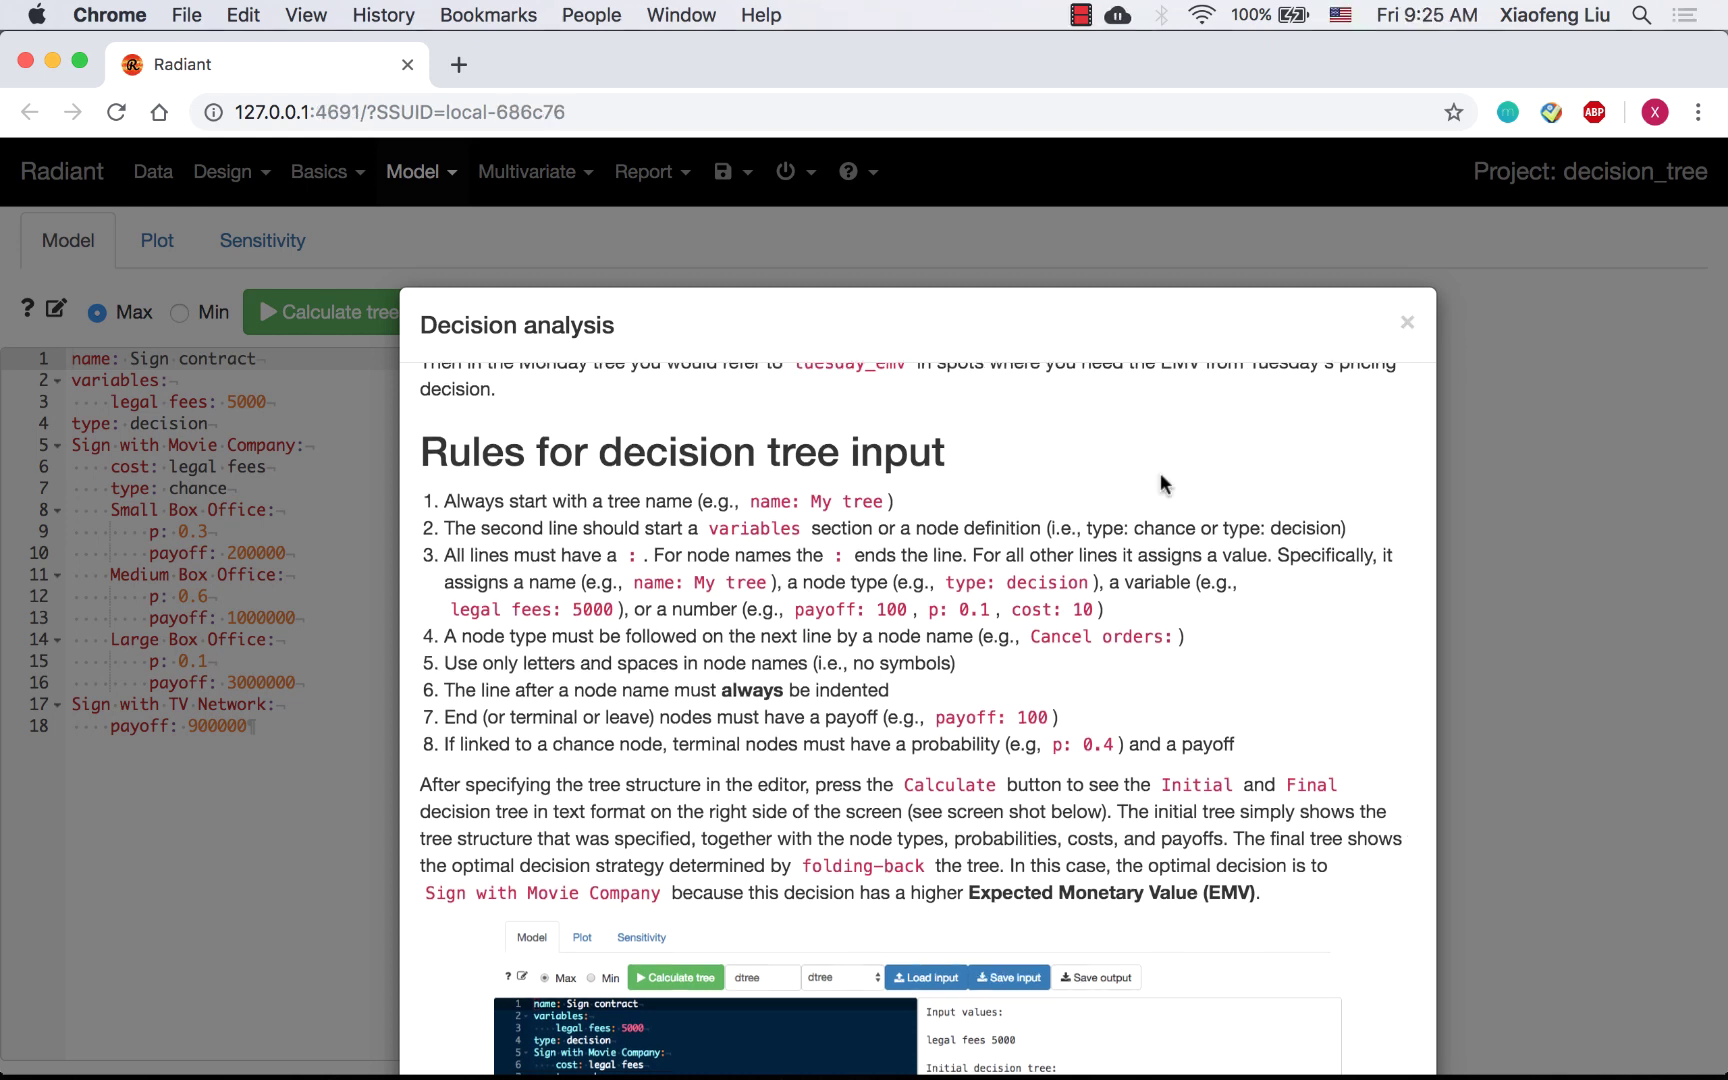
Close the decision analysis help and rename the tree from dtree to open_store.
left_click(1410, 328)
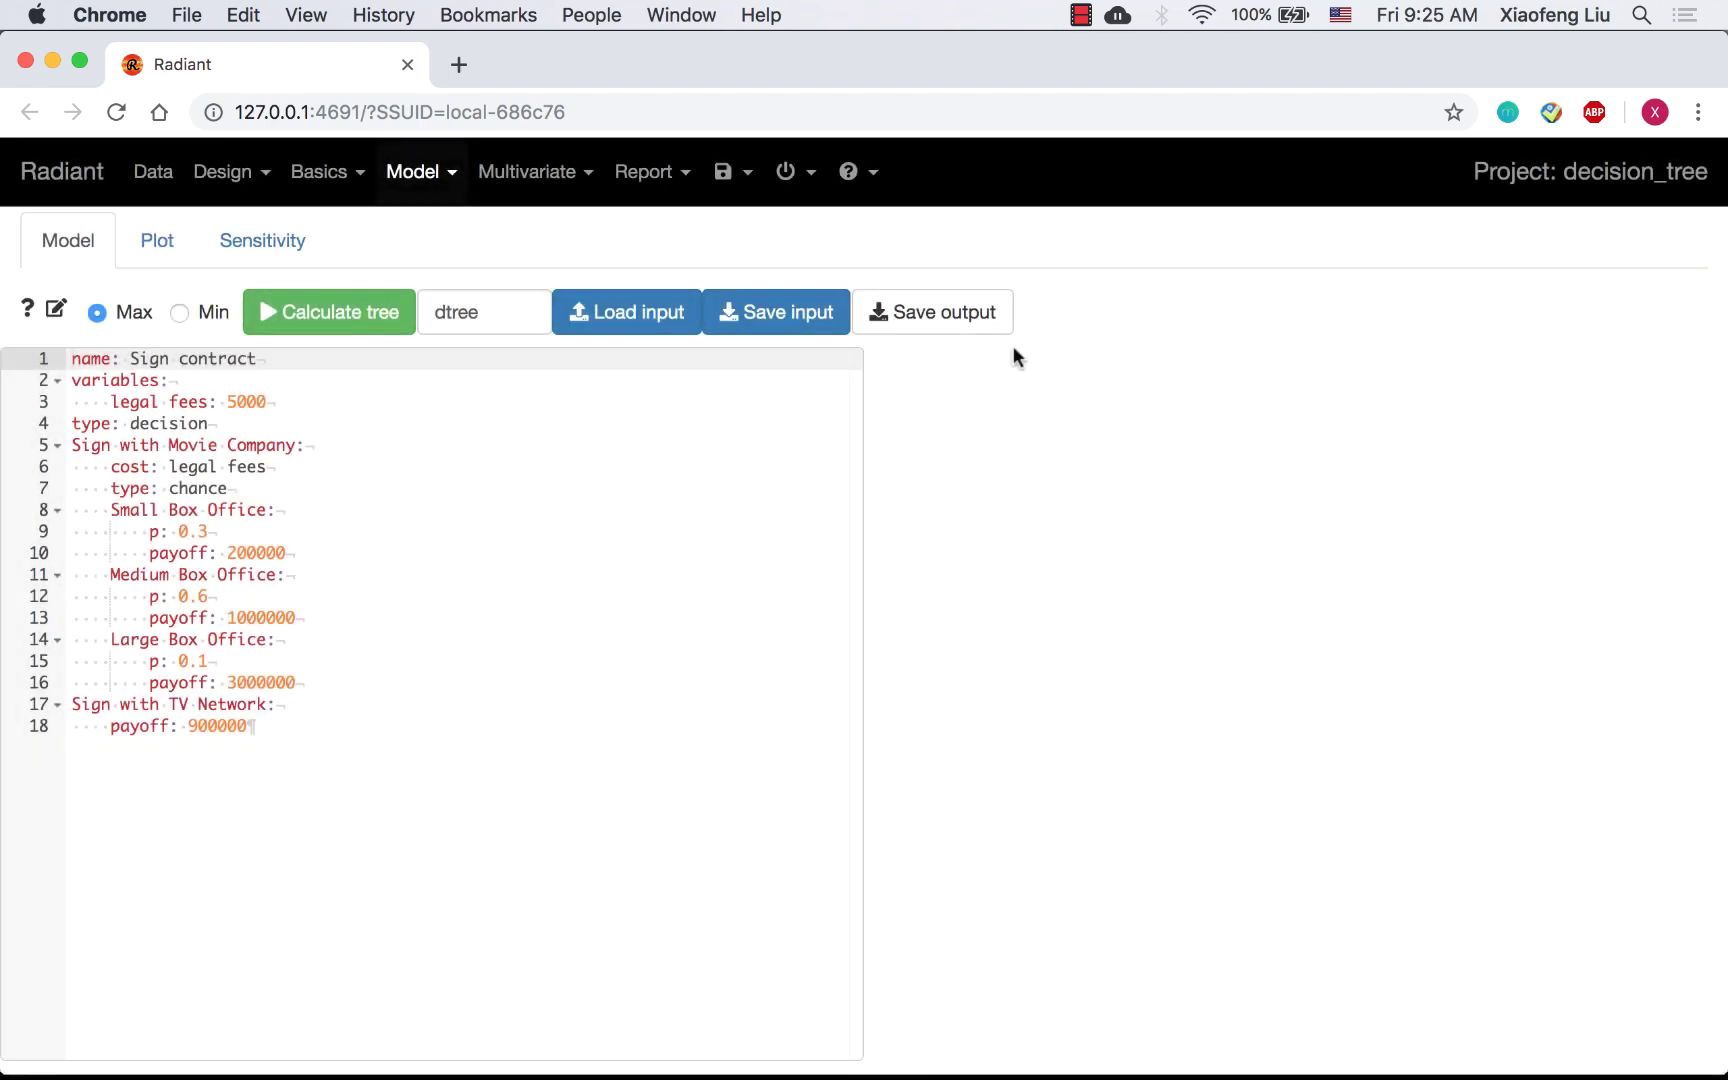
double_click(534, 317)
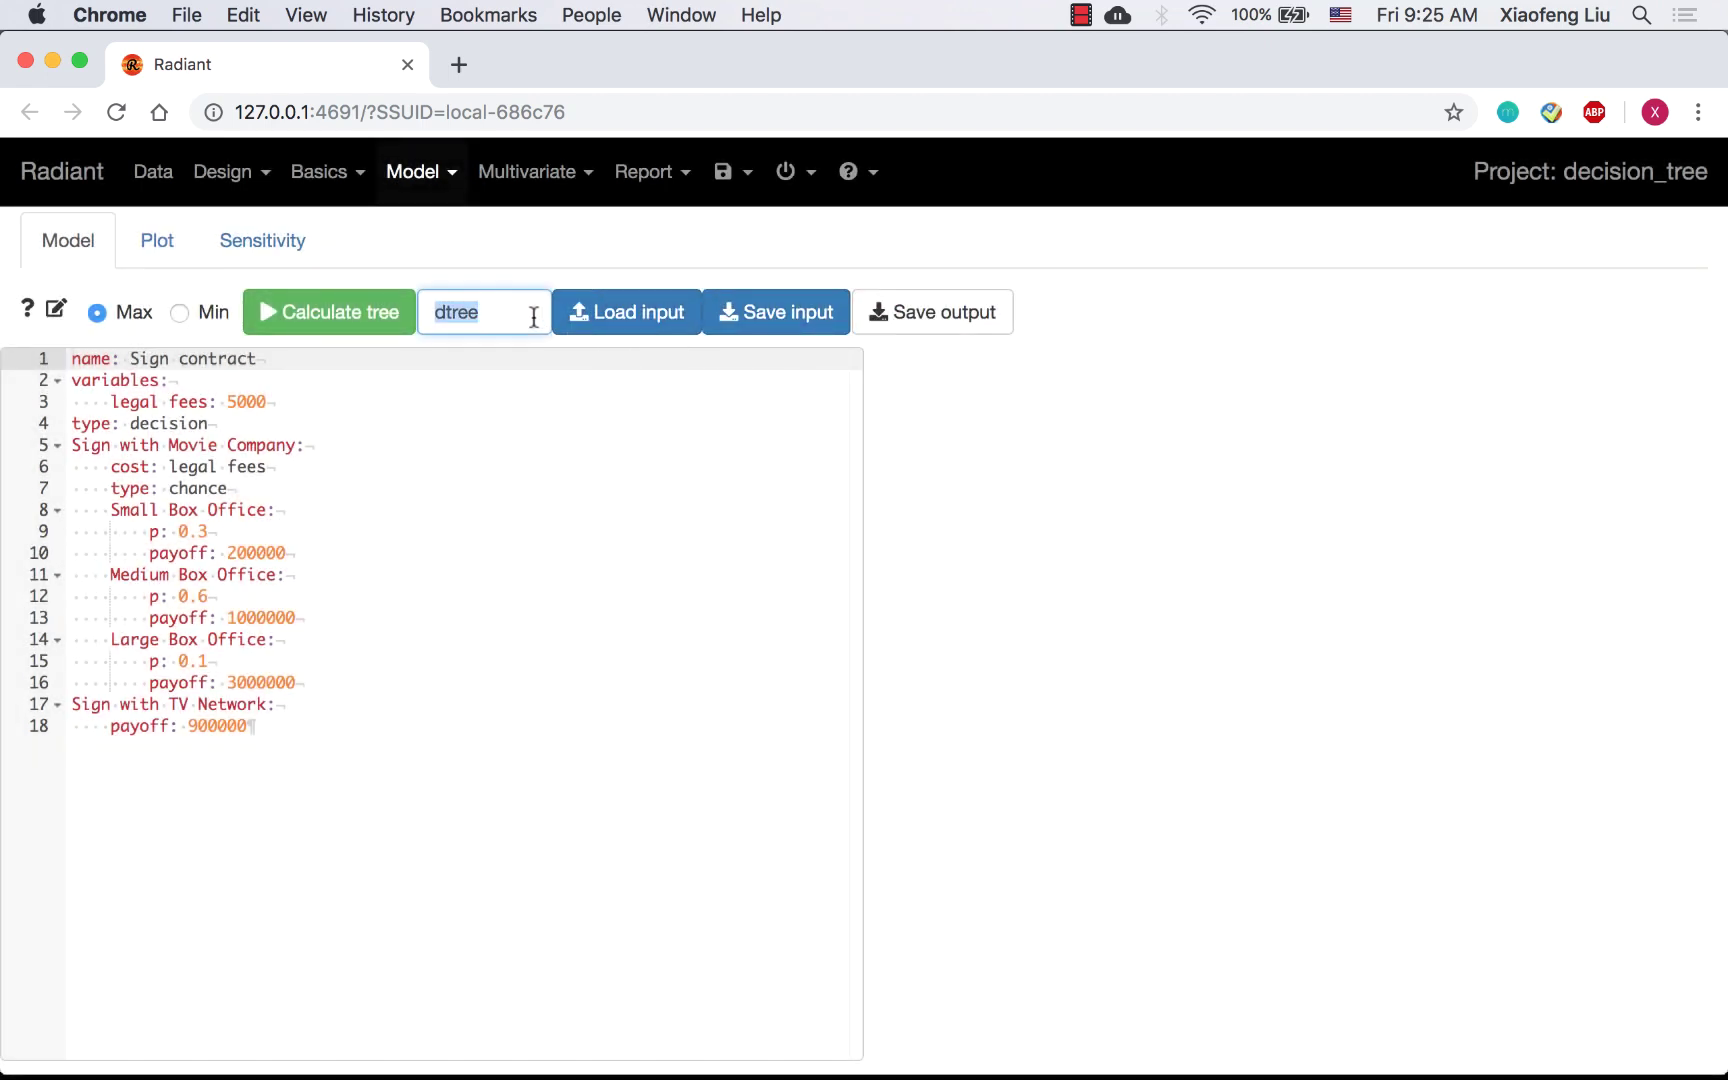
type("open_store")
Clear the Sign contract example text from the tree editor.
left_click(488, 552)
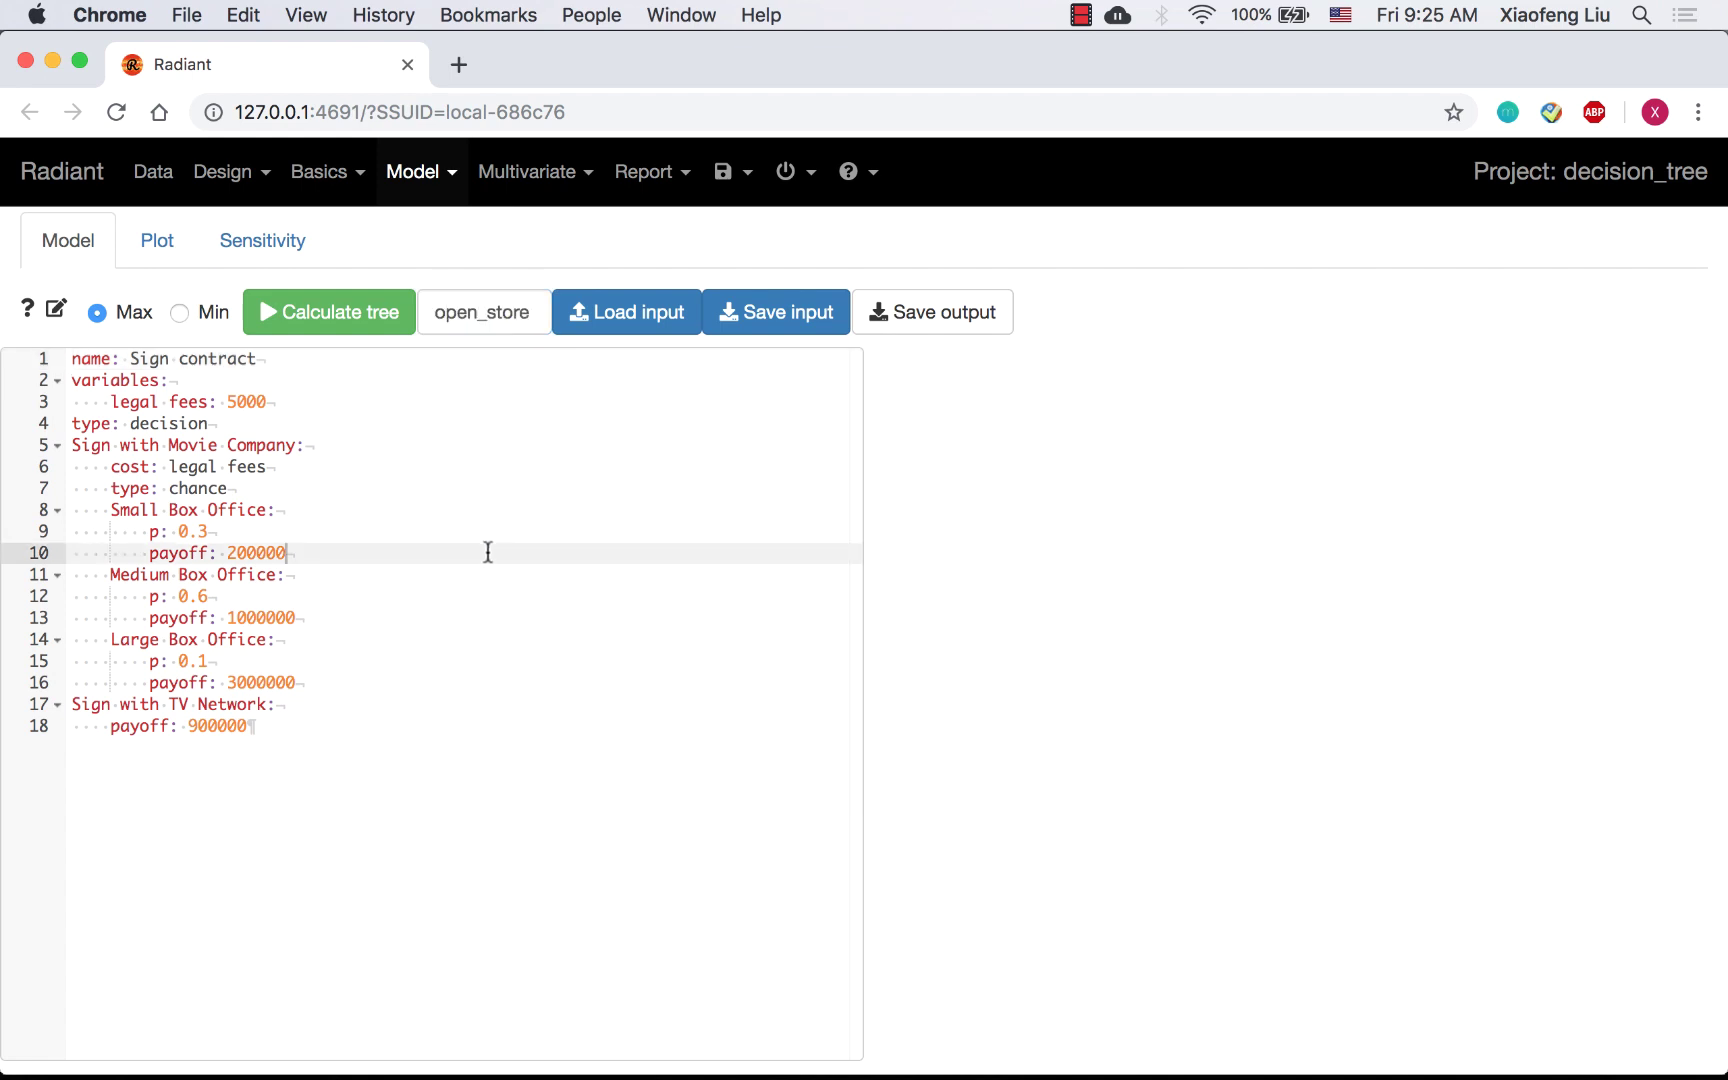
key("super+a")
key("BackSpace")
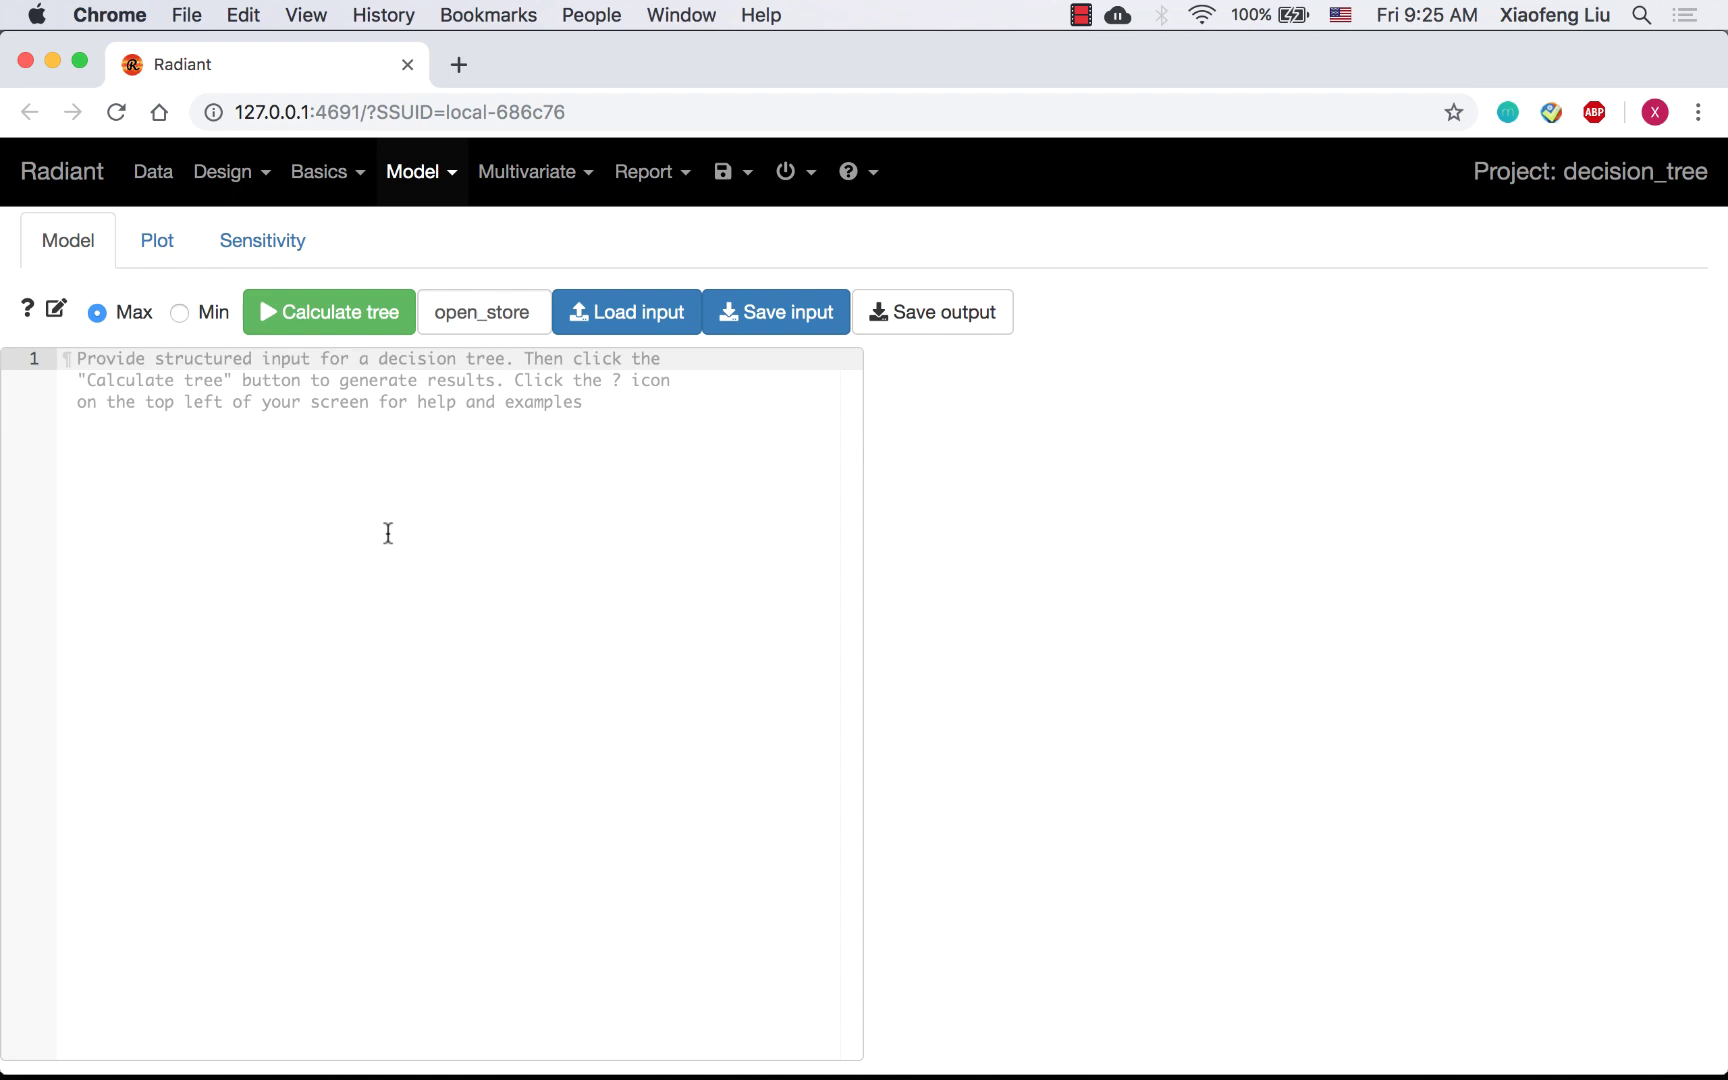
Name the tree 'open a new store' with a decision root and open and not open branches.
type("nameL")
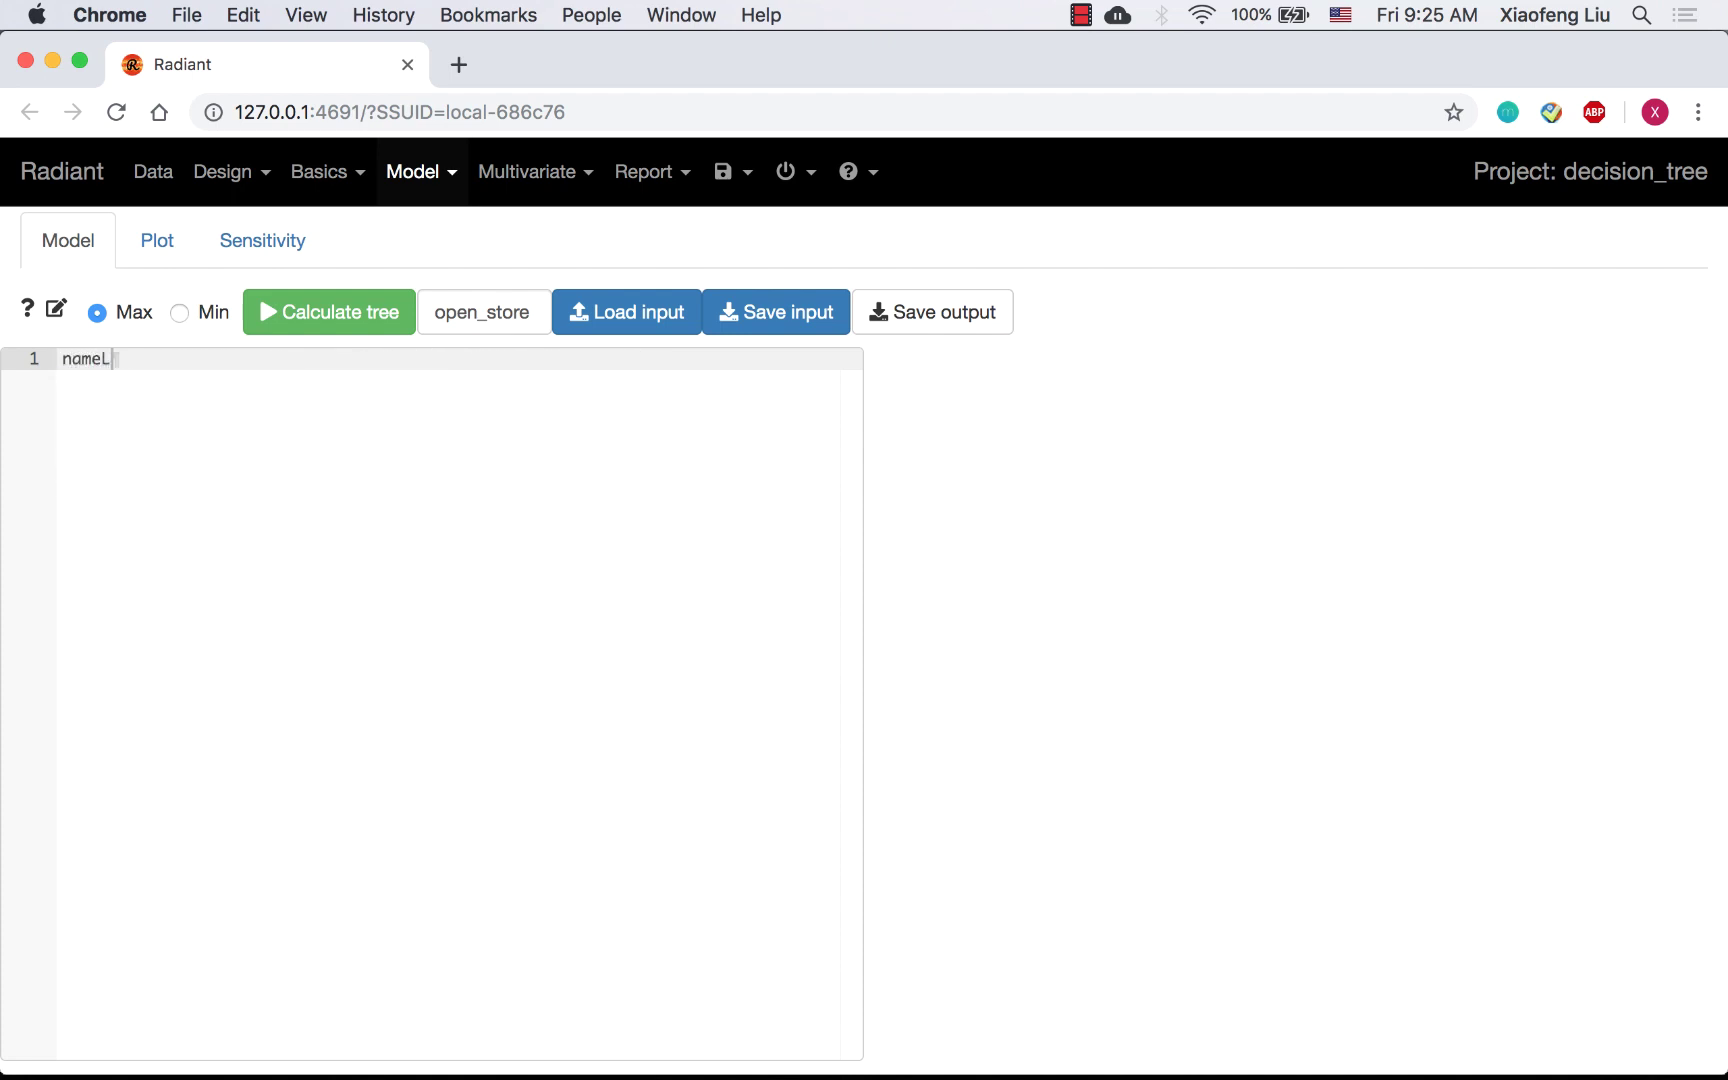
key("BackSpace")
type(": o")
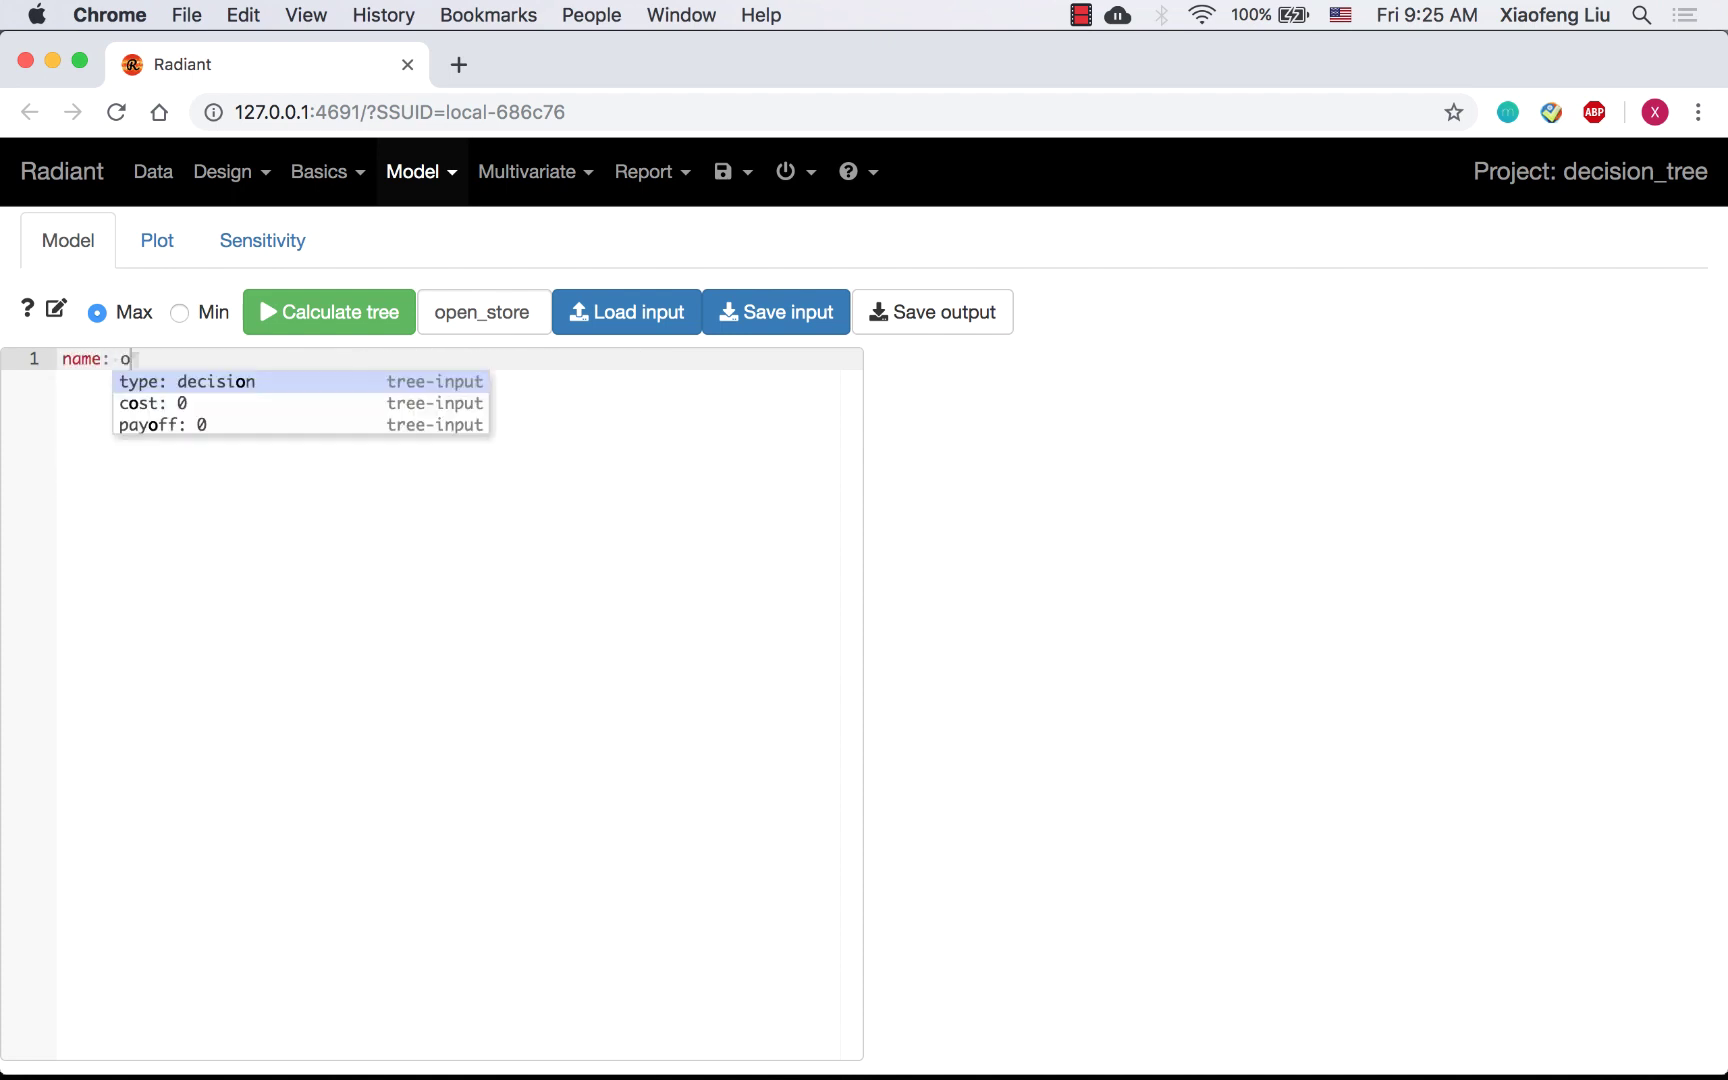
type("pen a new s")
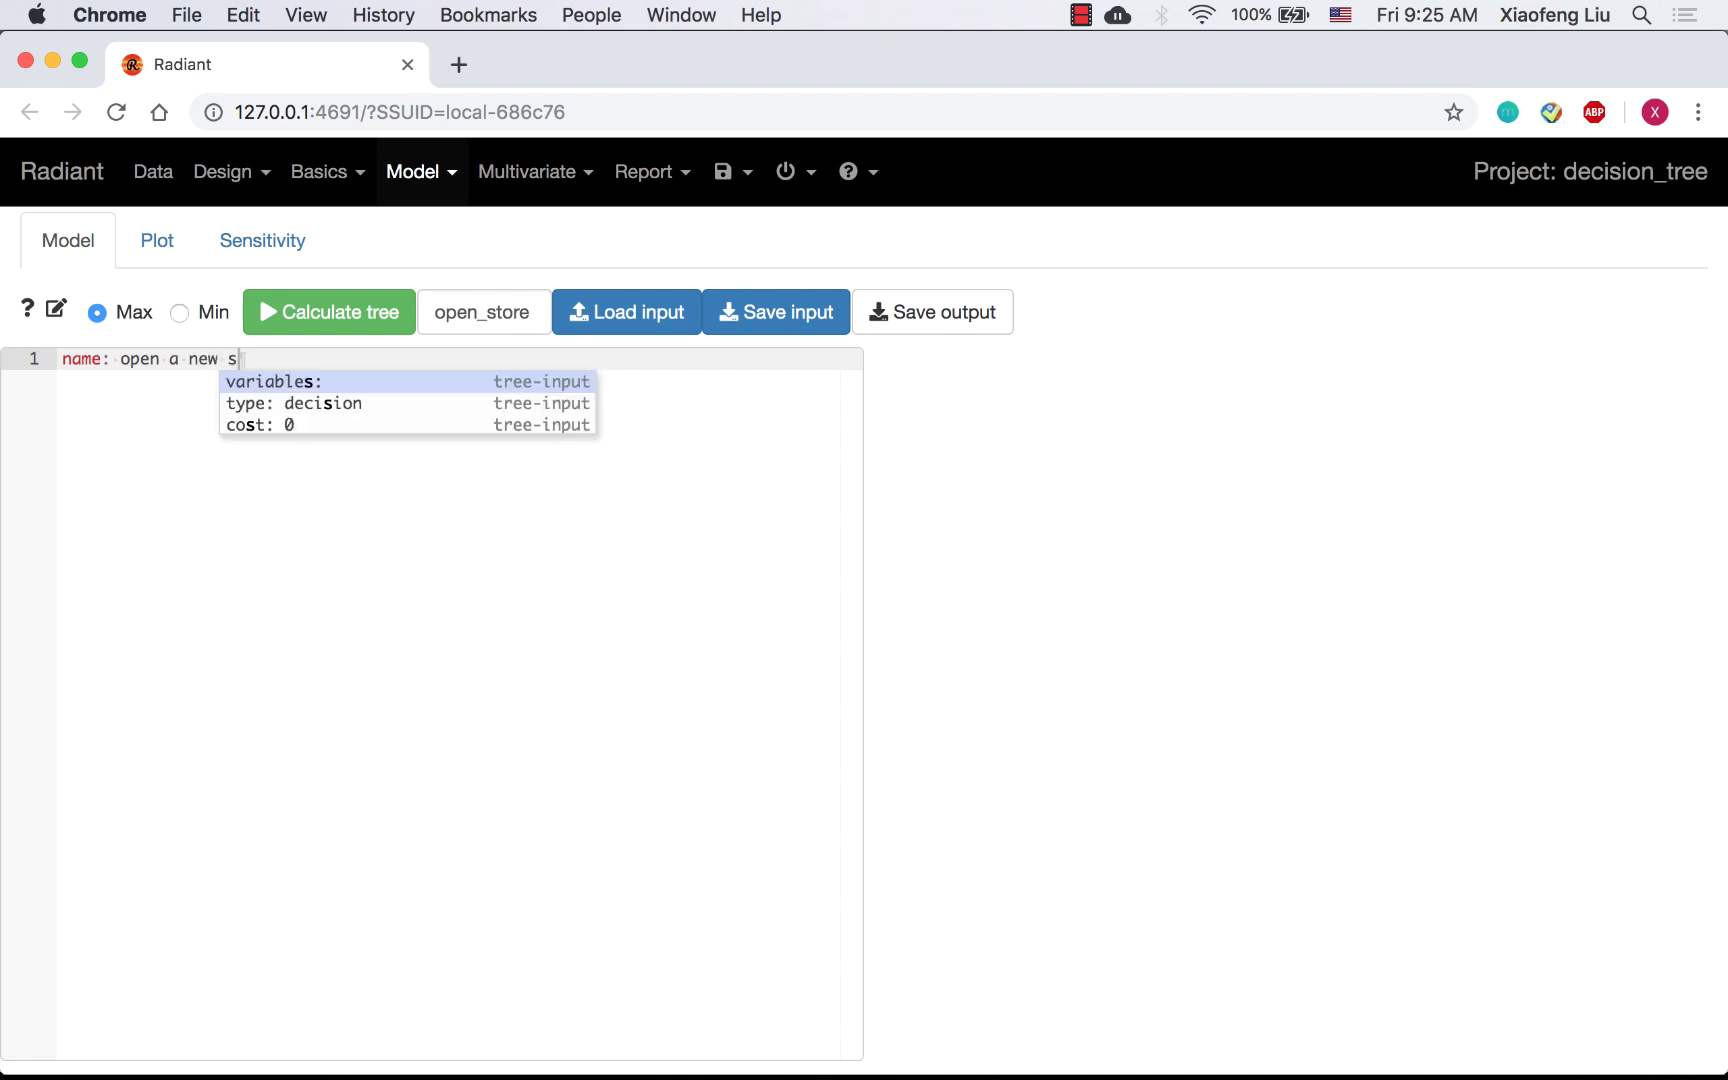
type("tore")
key("Return")
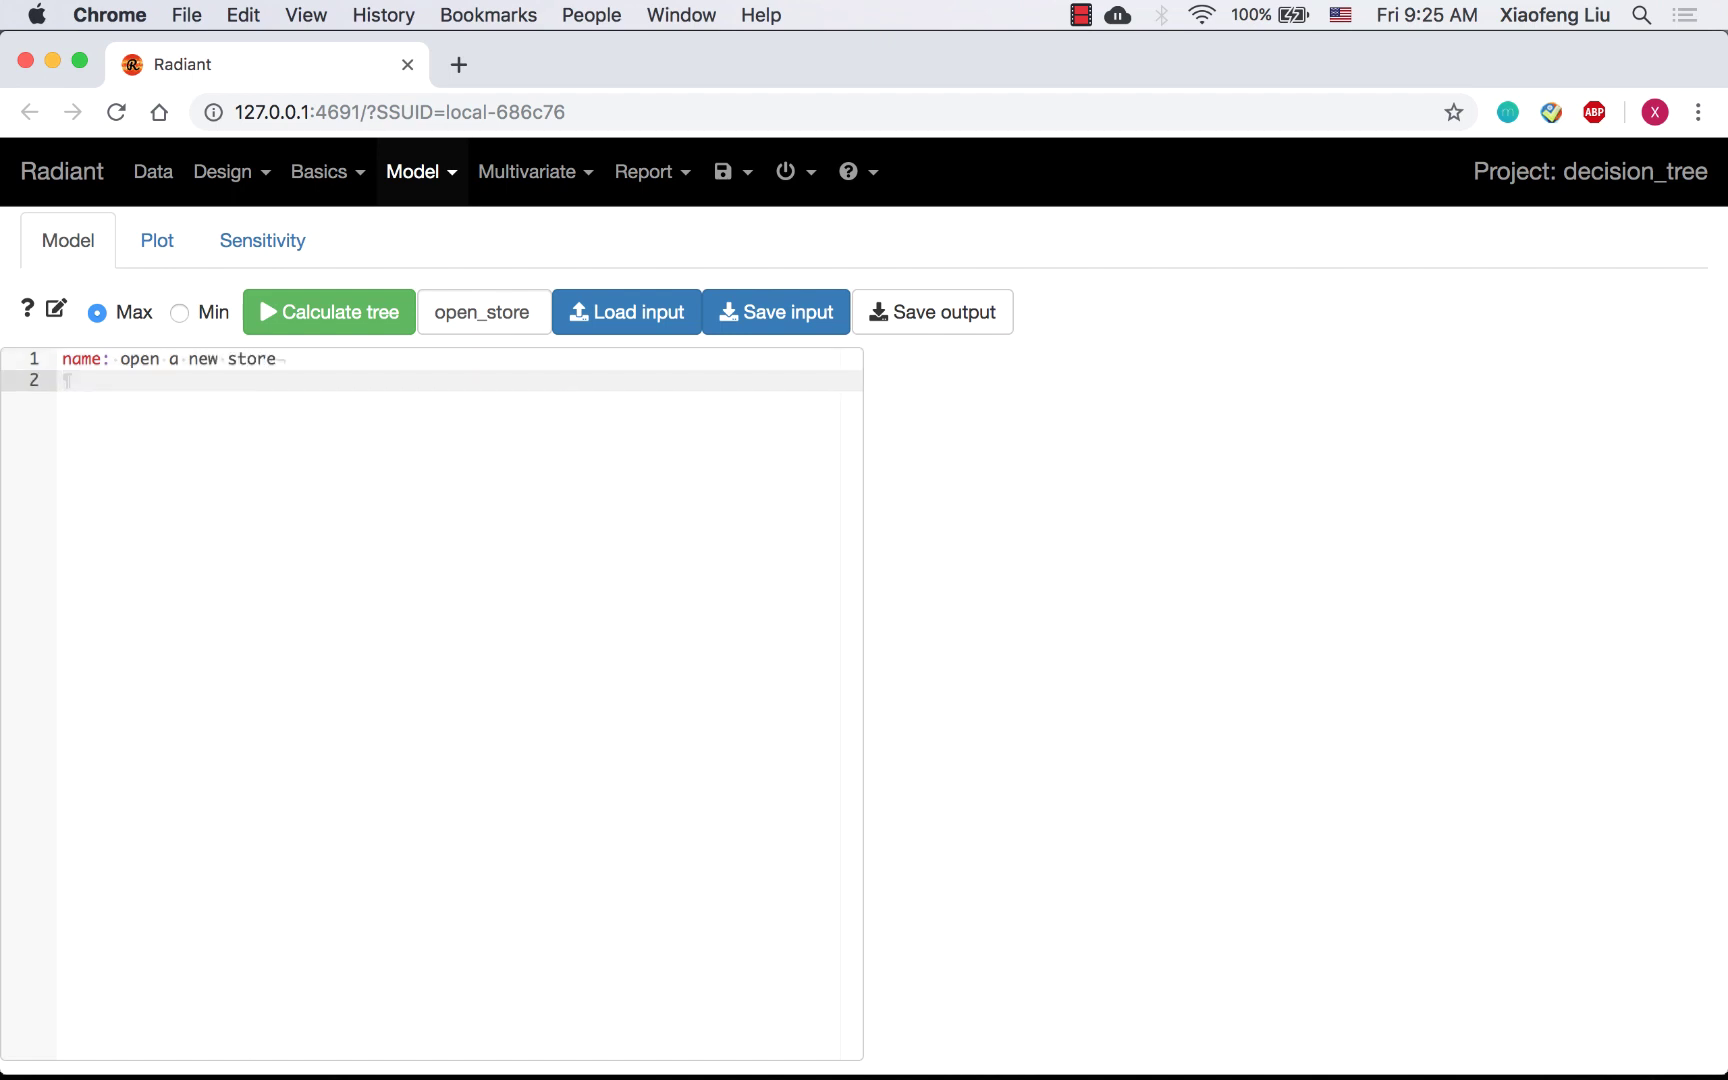
type("type")
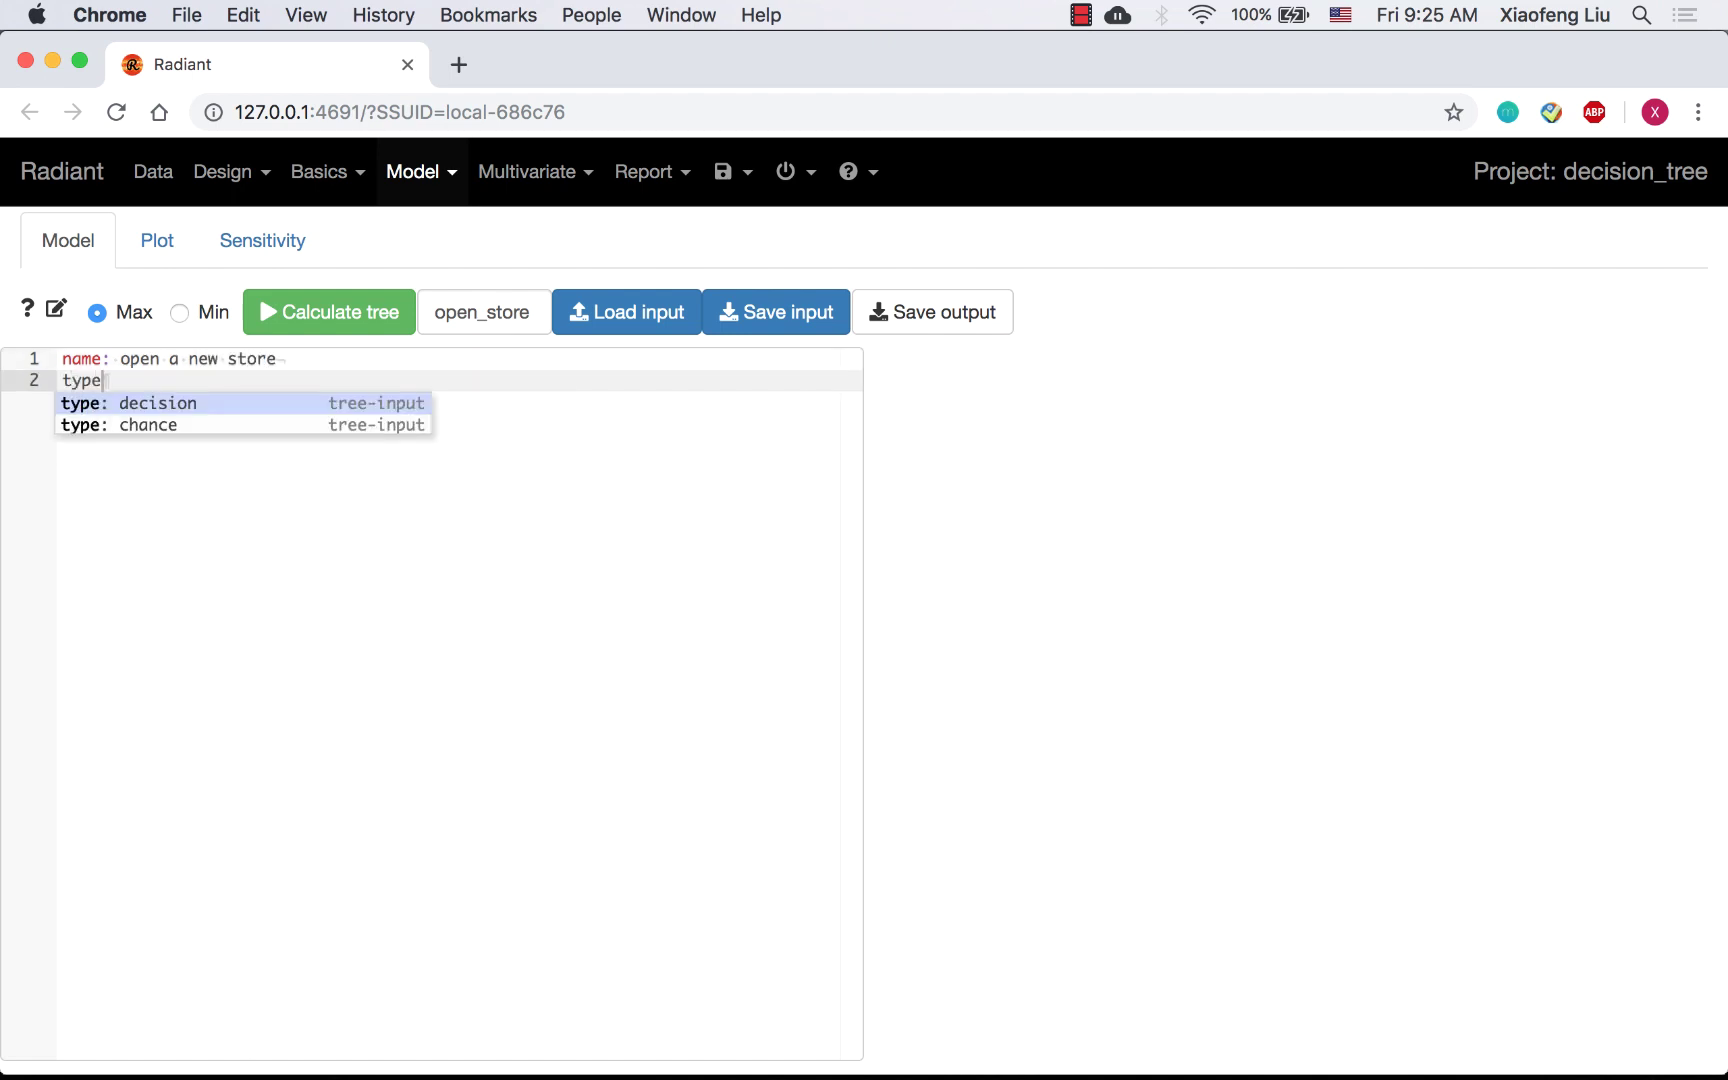
key("Down")
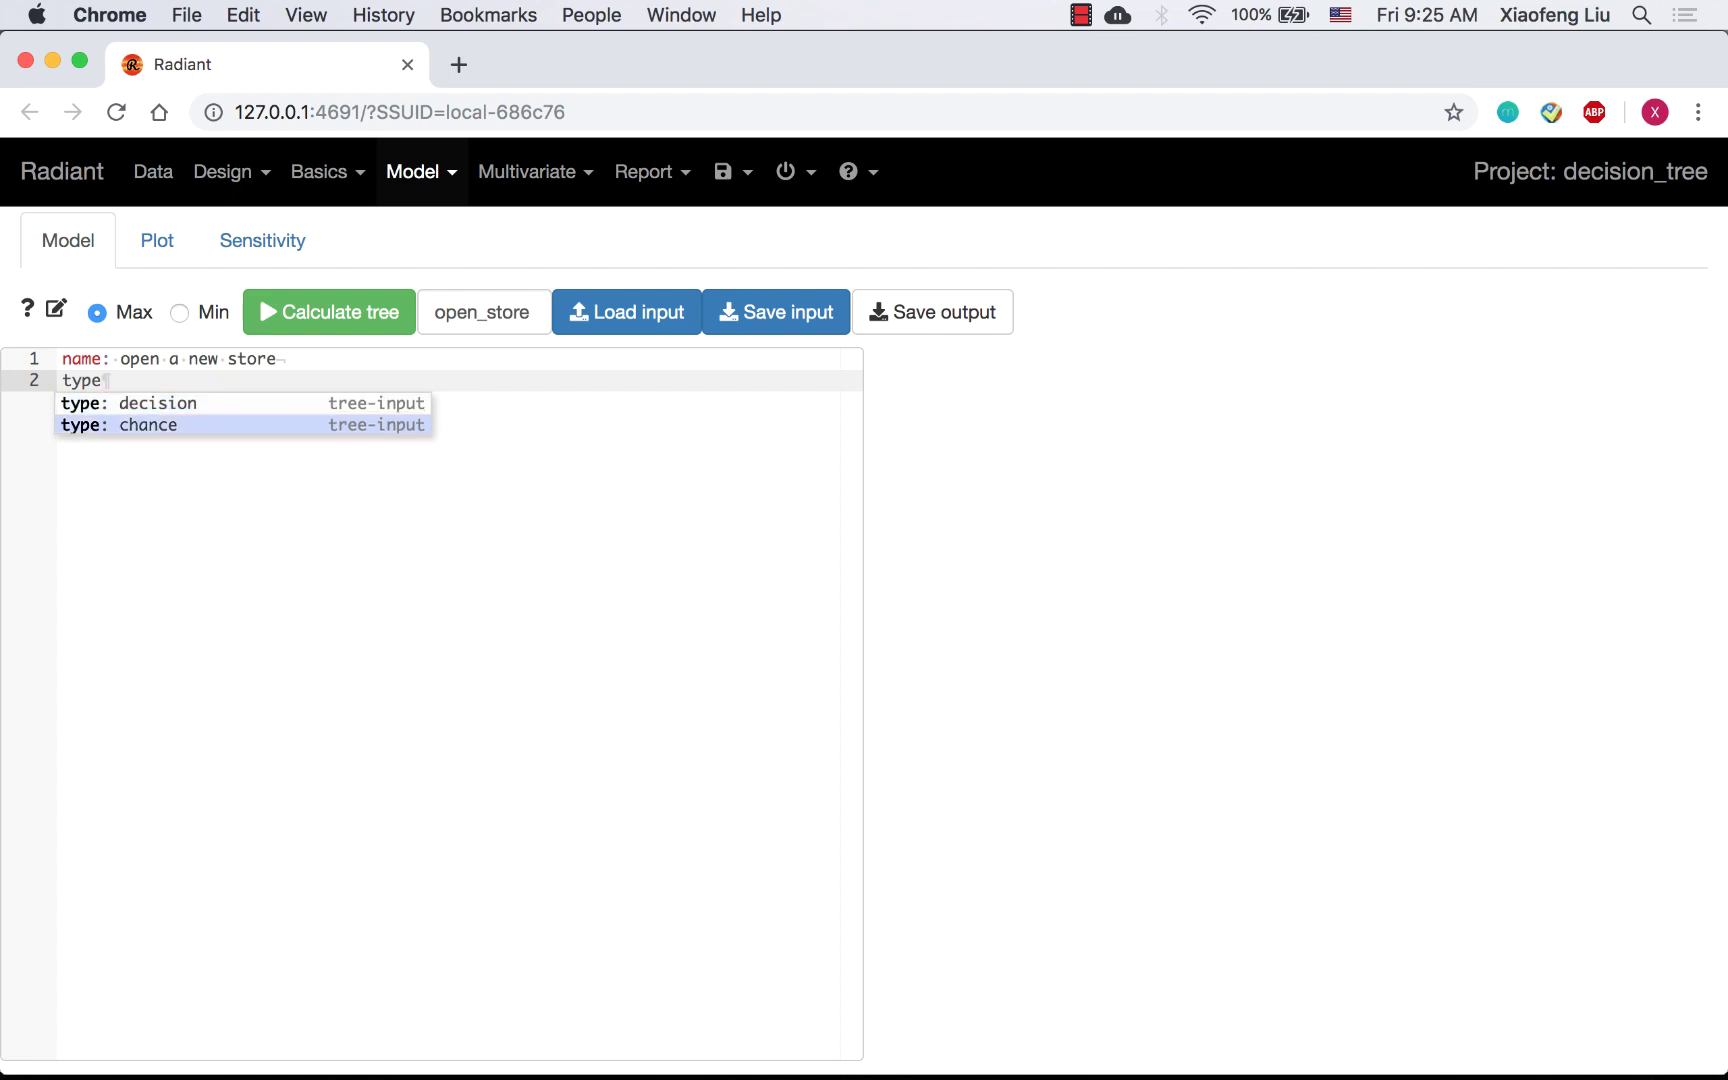
key("Up")
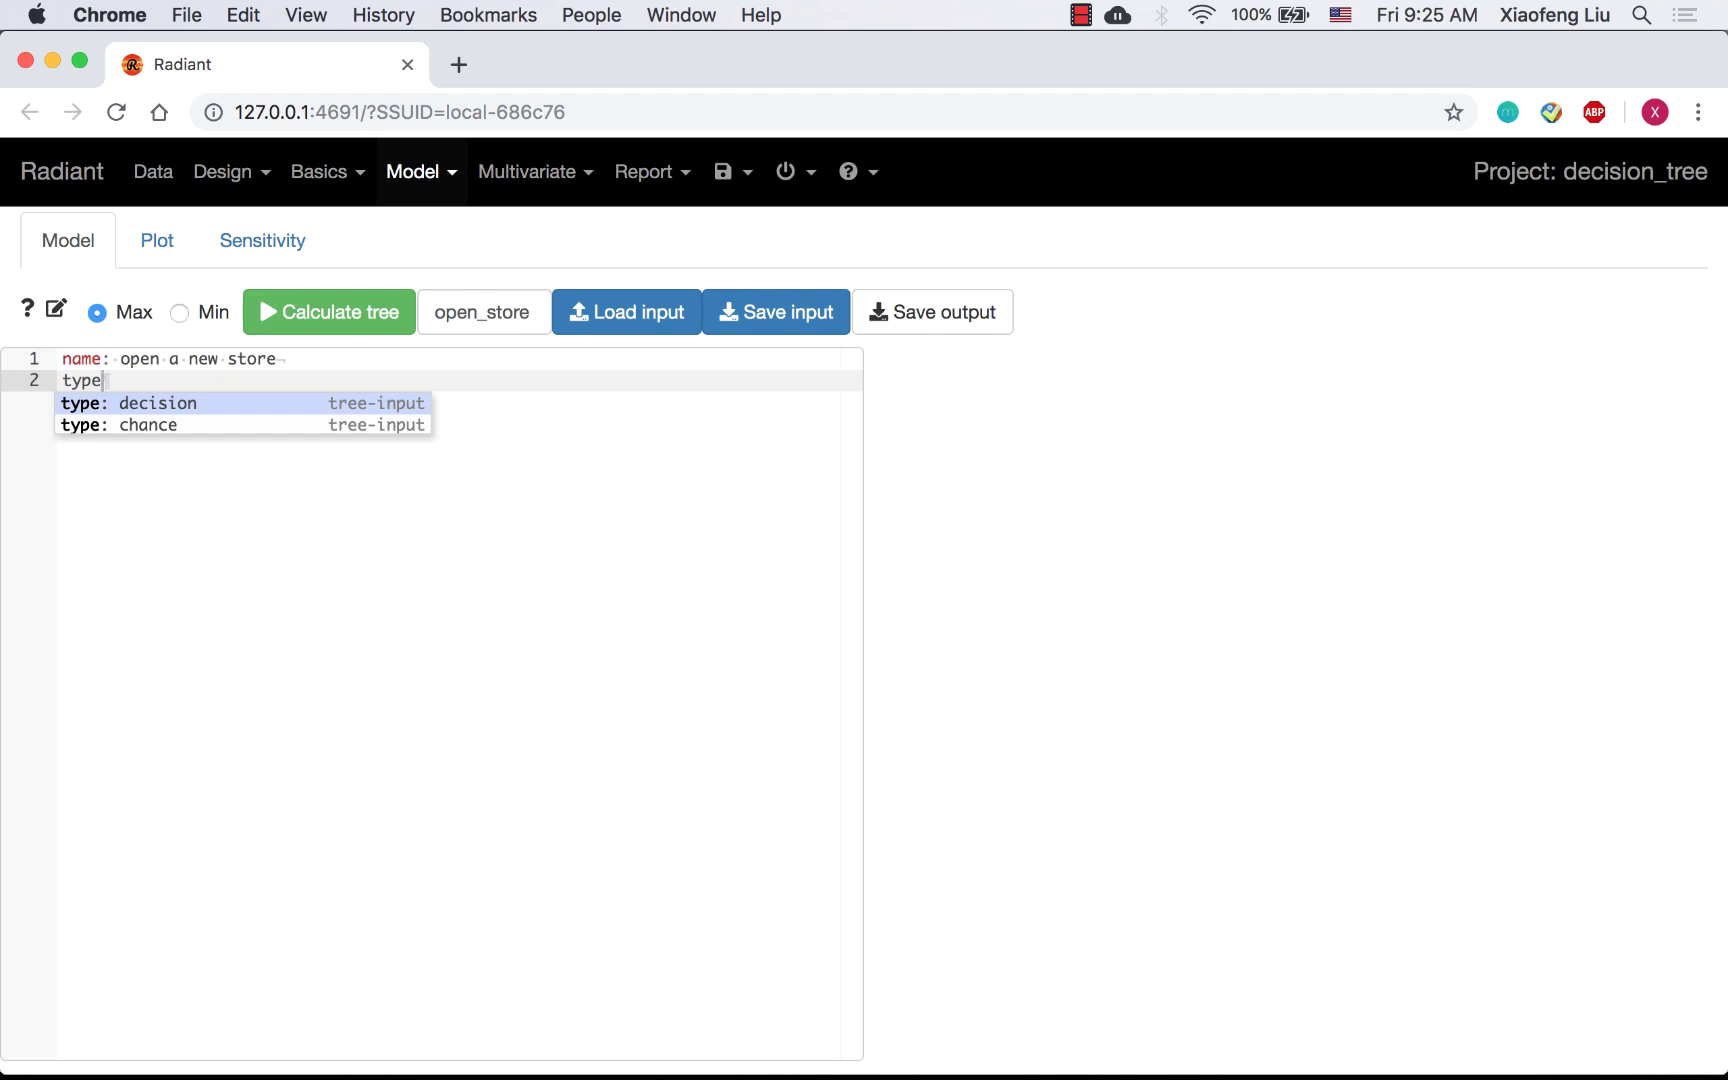
key("Return")
key("Return")
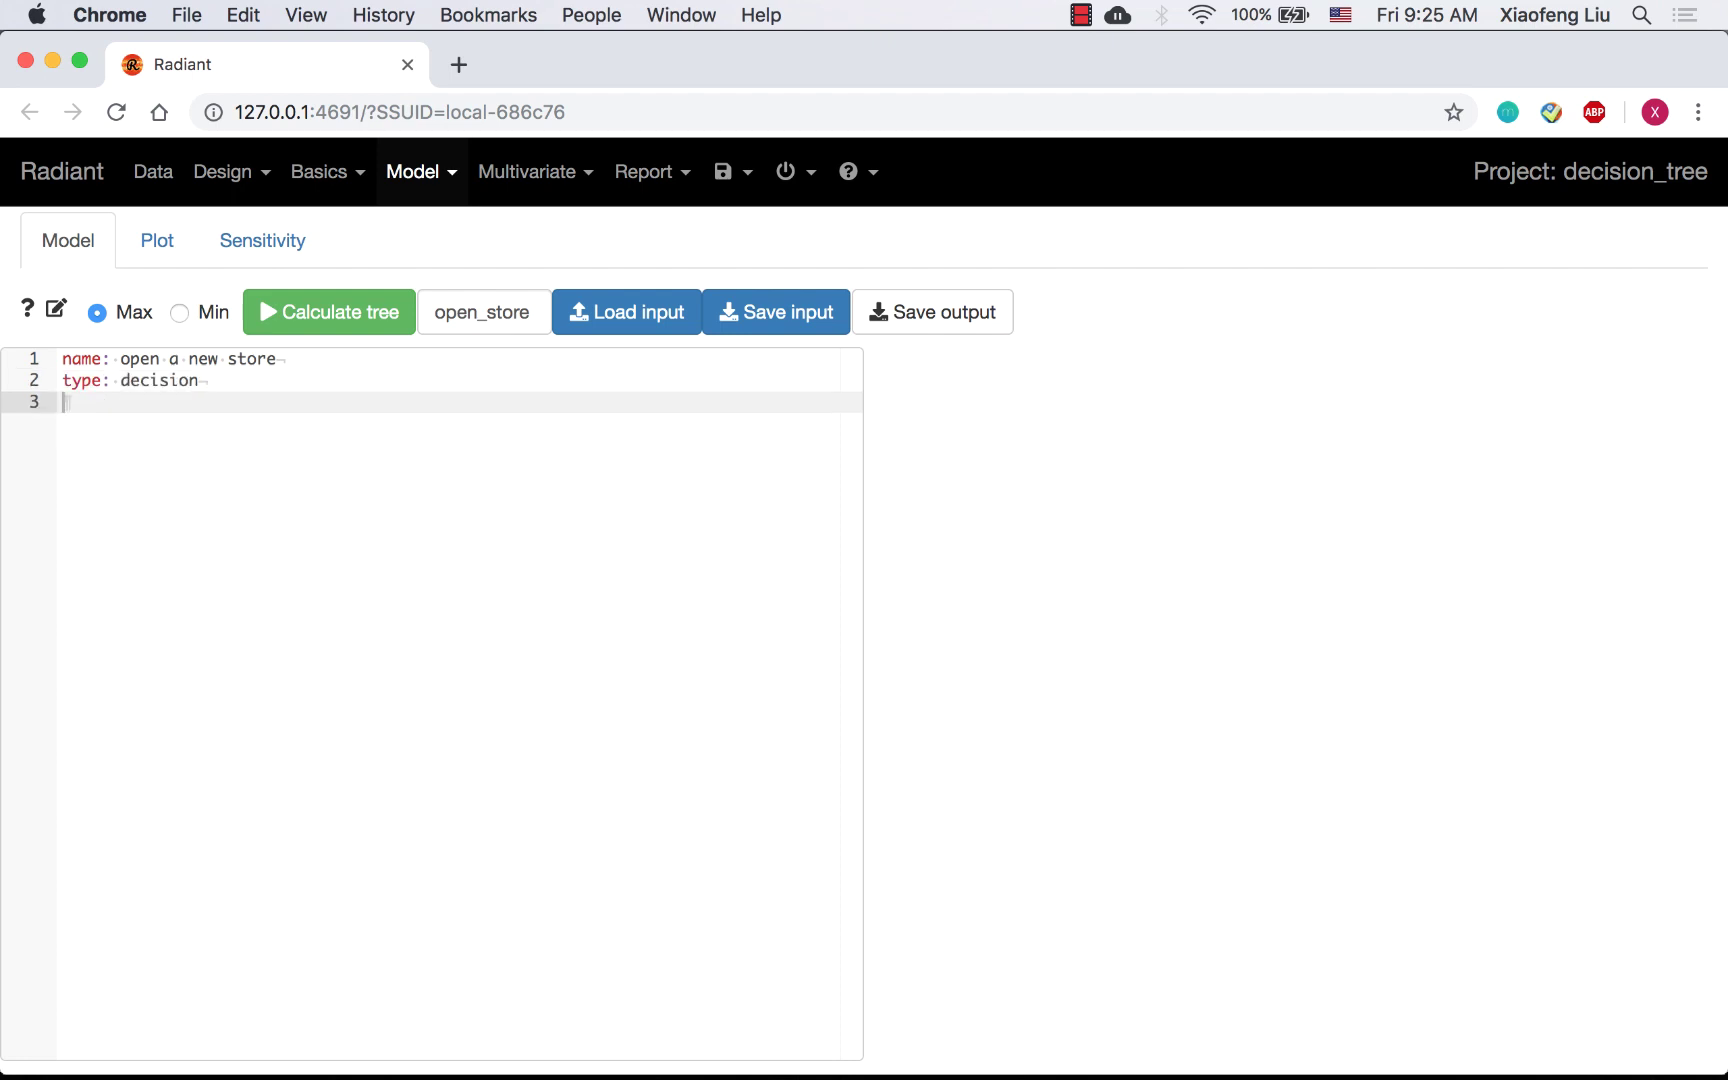
type("open:")
key("Return")
key("Return")
type("not")
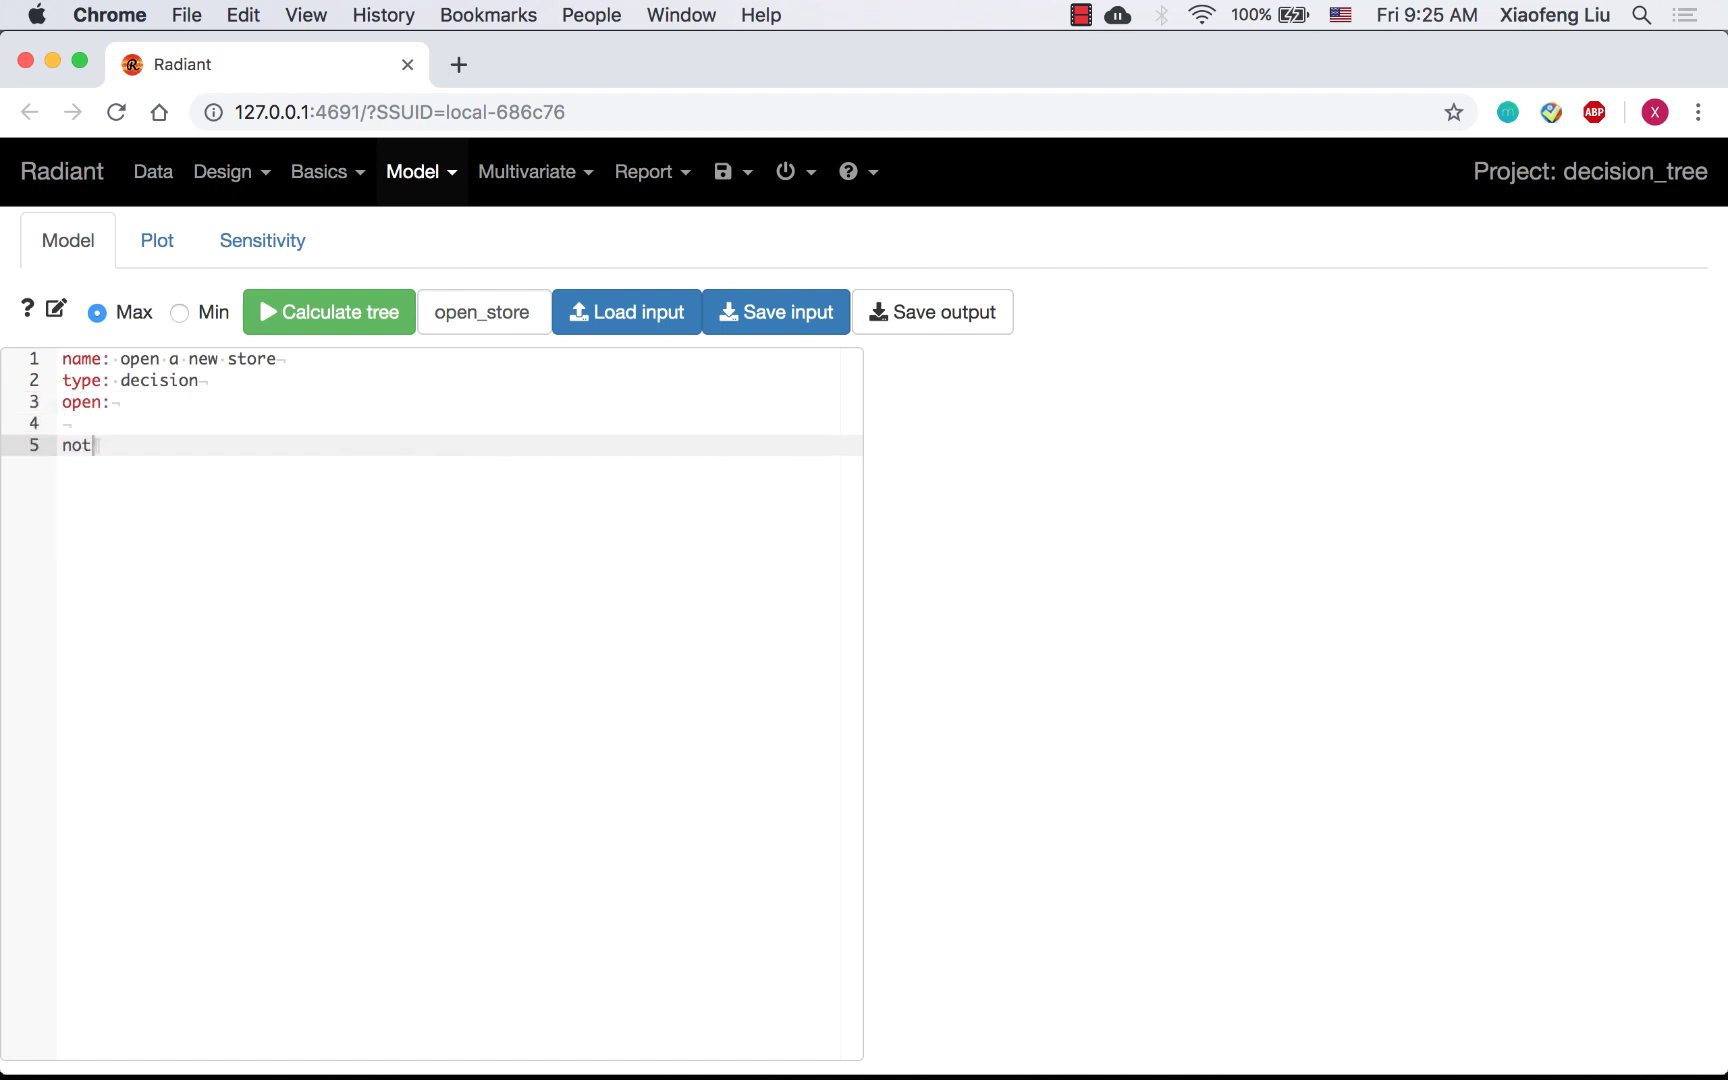
type(" open:")
Give open a cost of 2000000 and make it a chance node with success and failure branches.
left_click(106, 403)
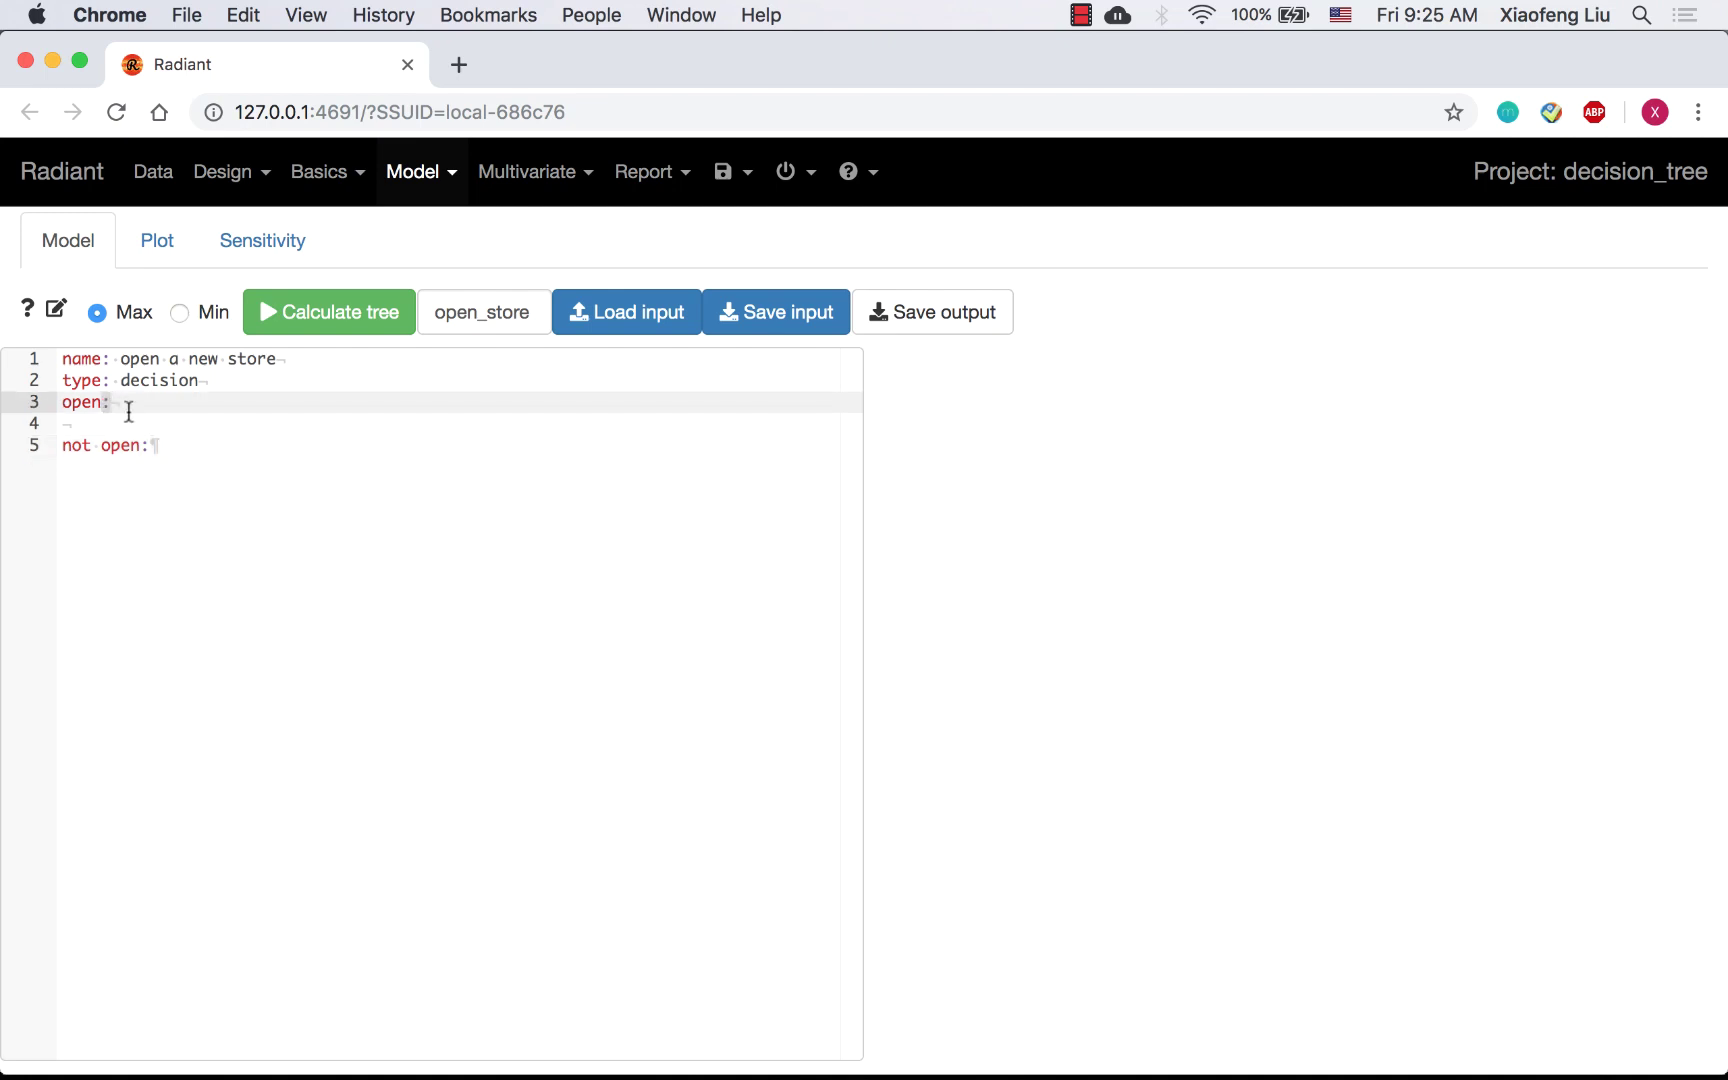
left_click(127, 414)
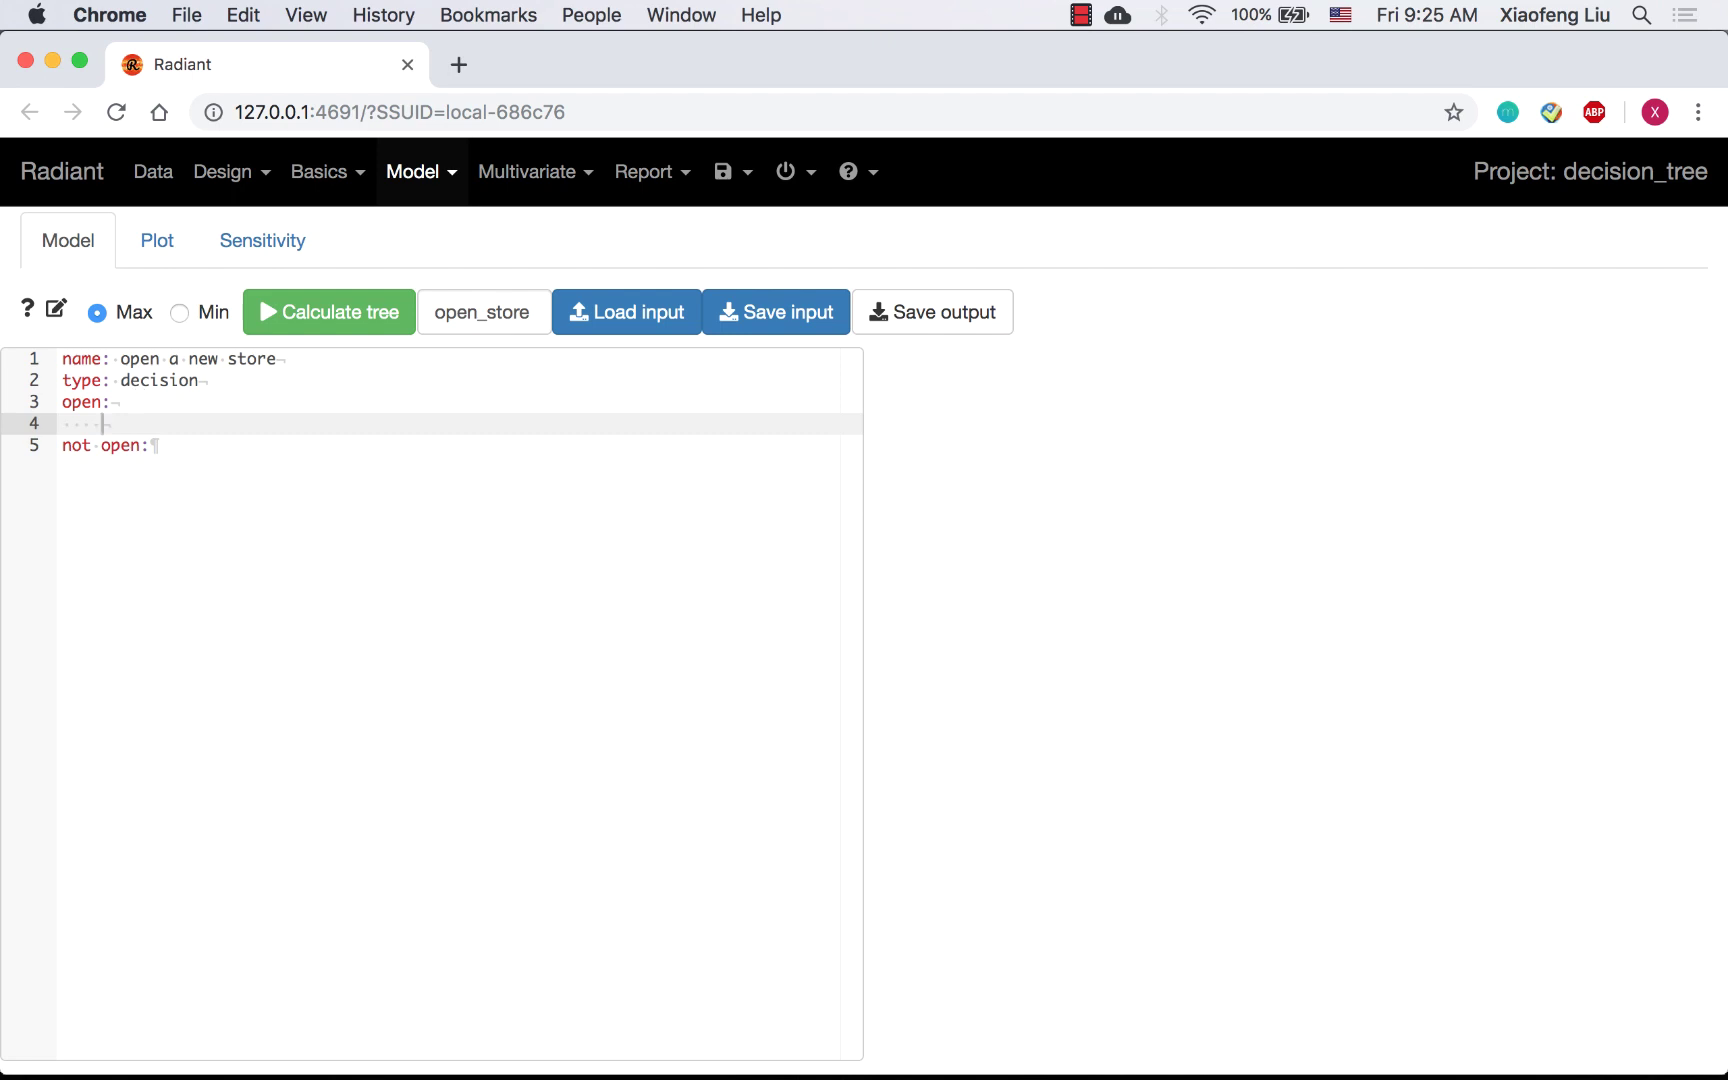
type("cost")
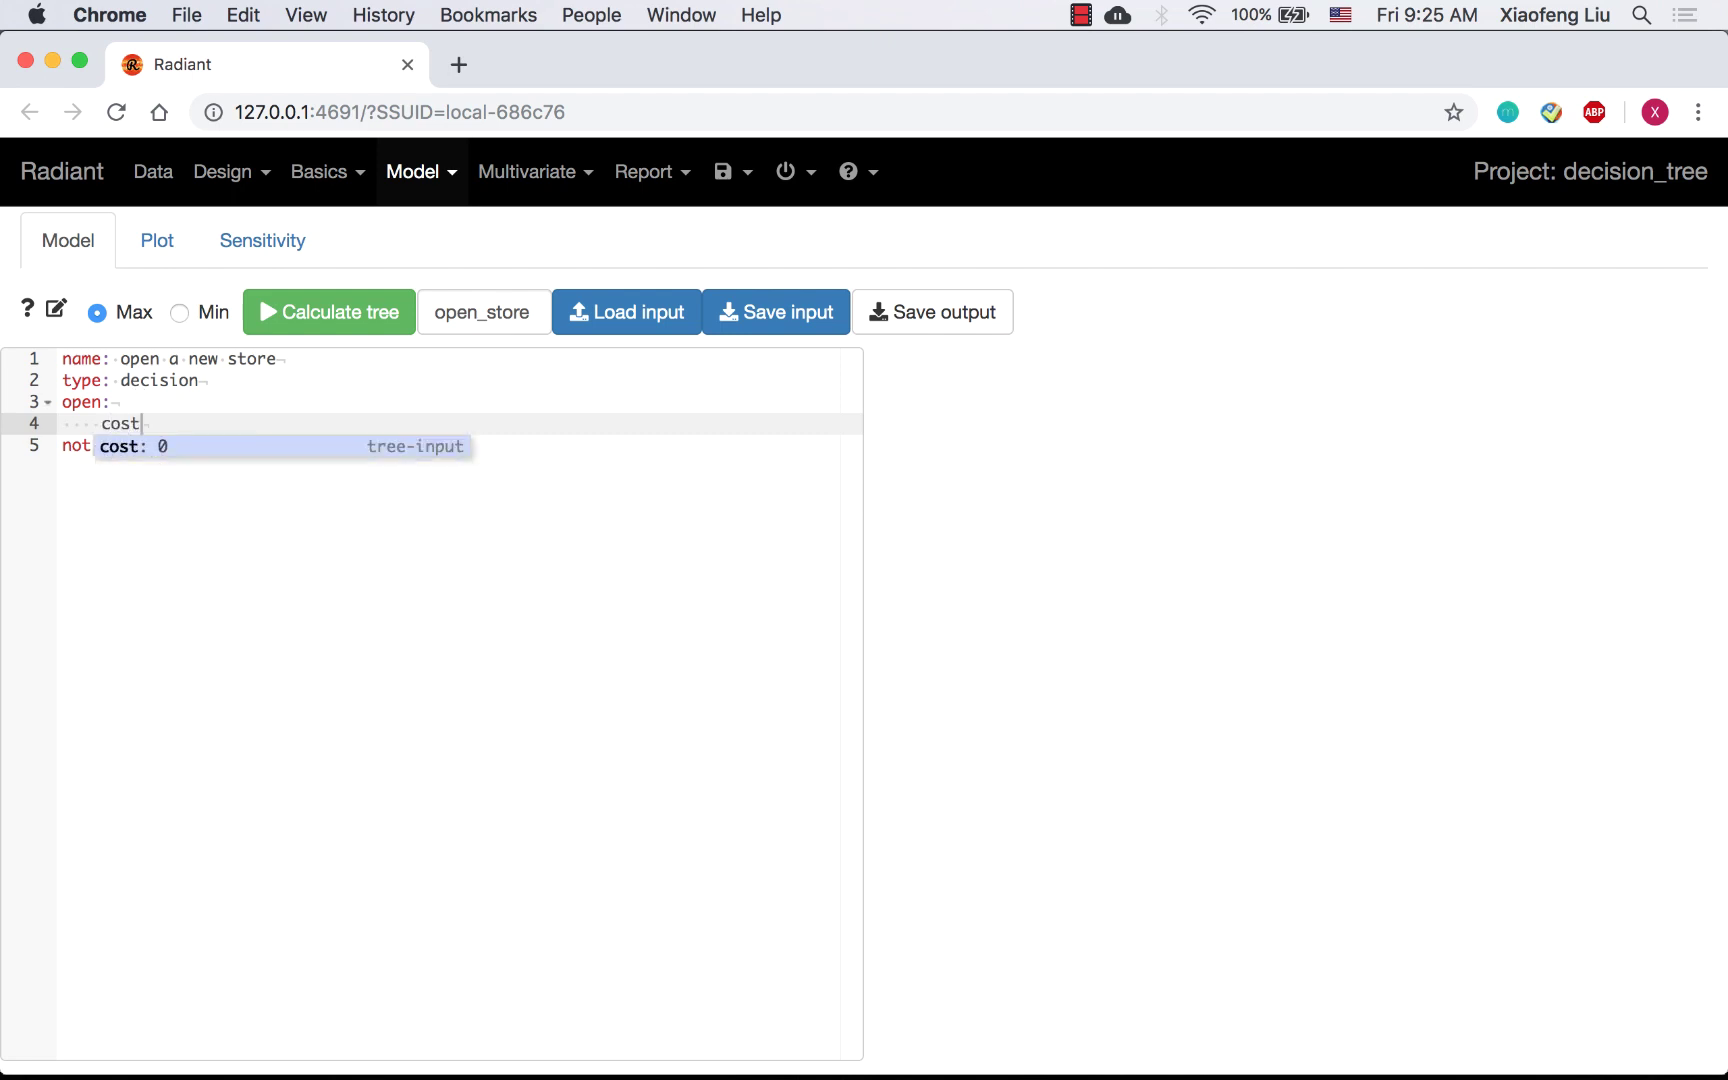
type(": 2000")
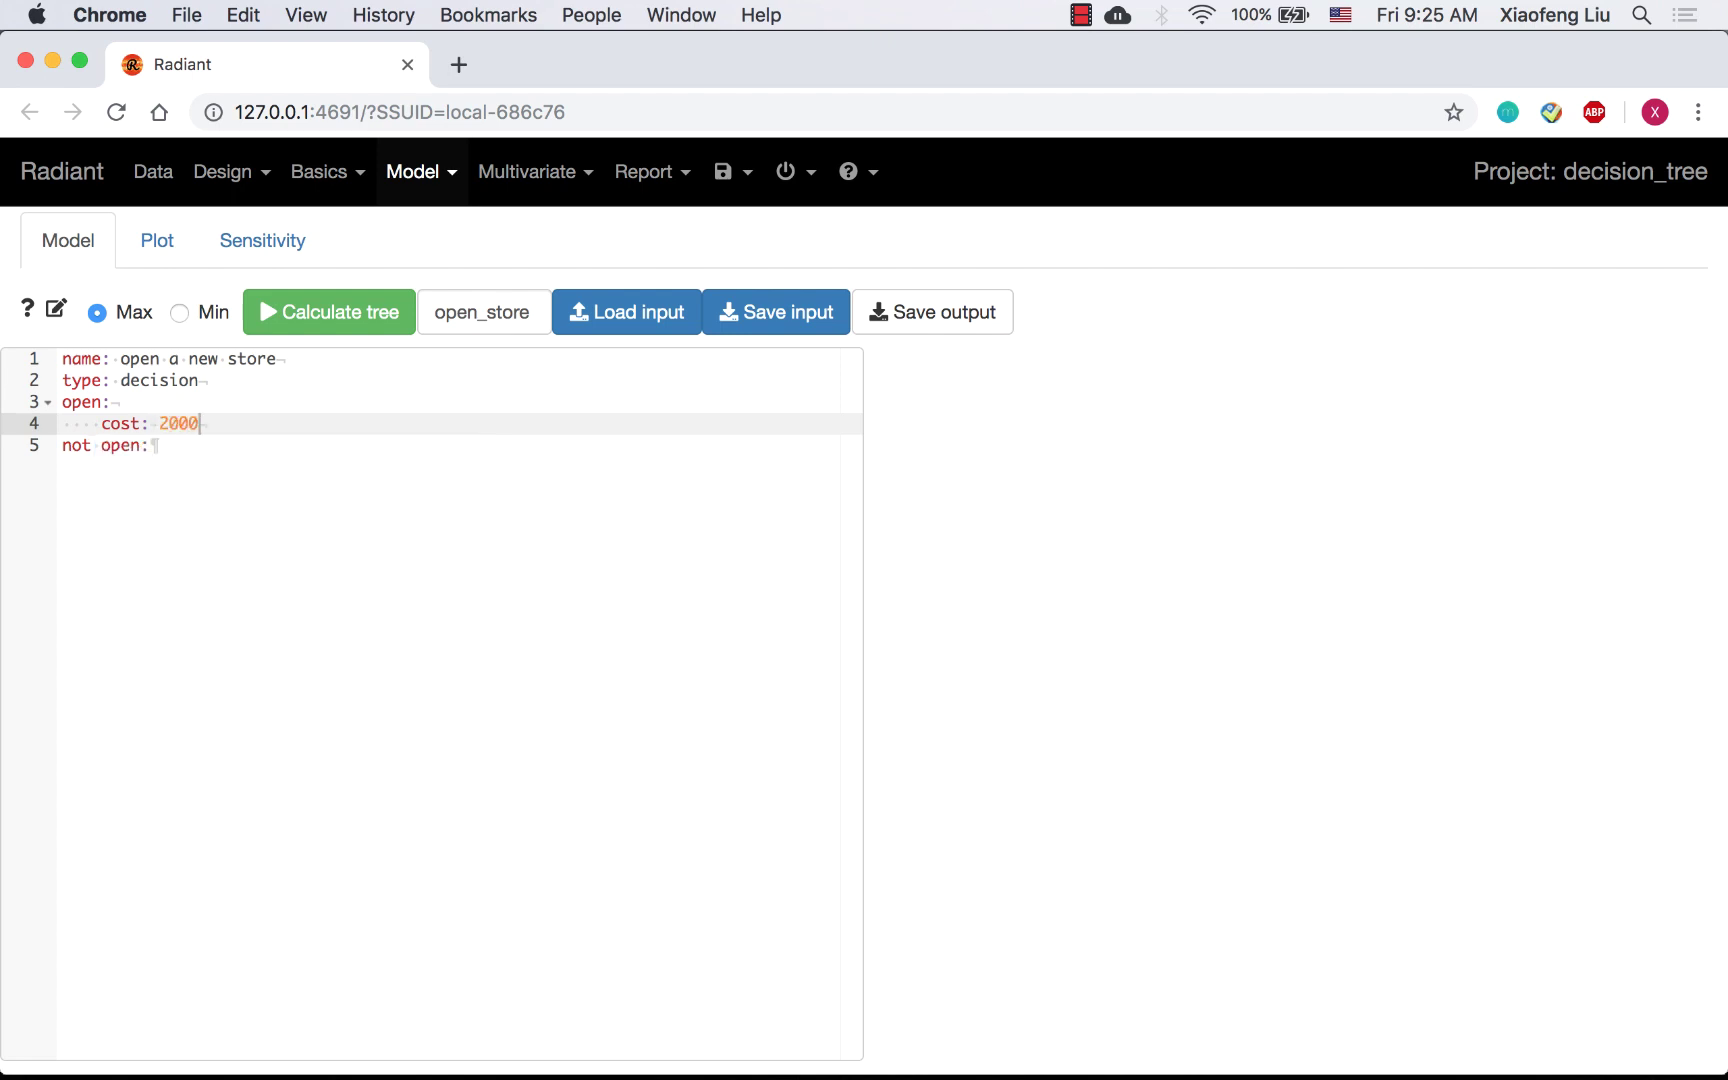
type("000")
key("Return")
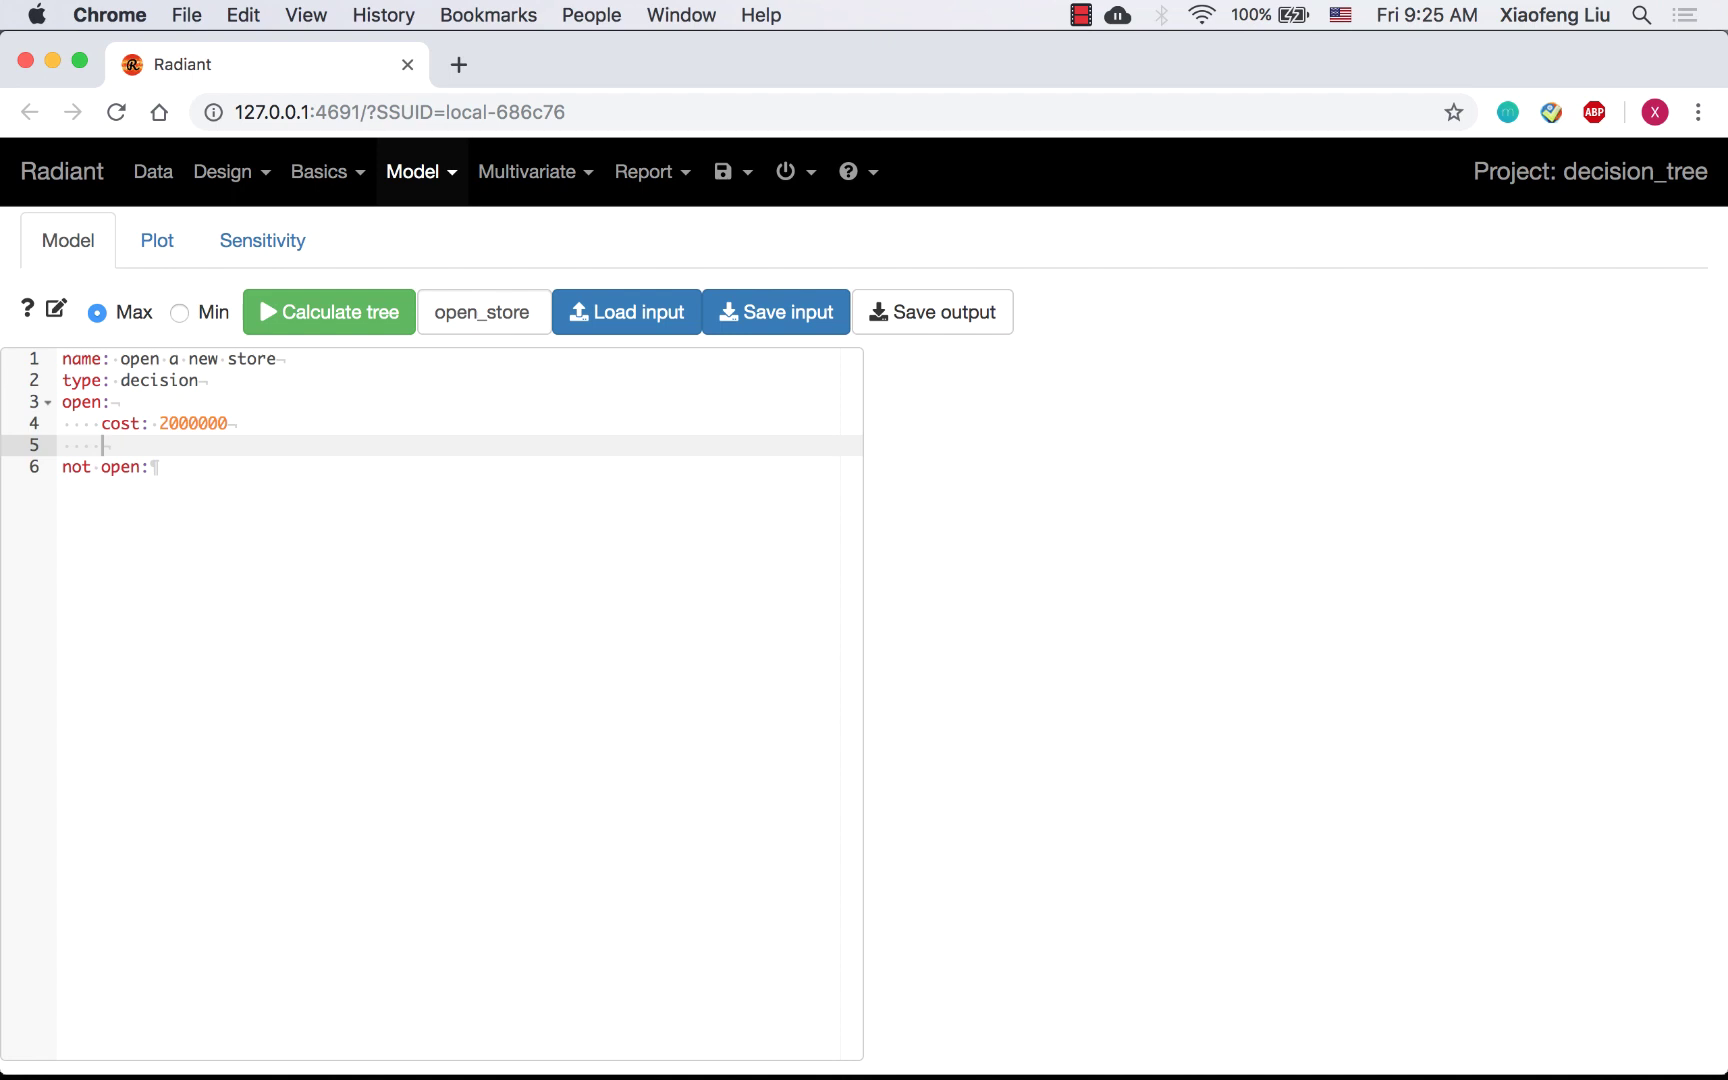
type("type")
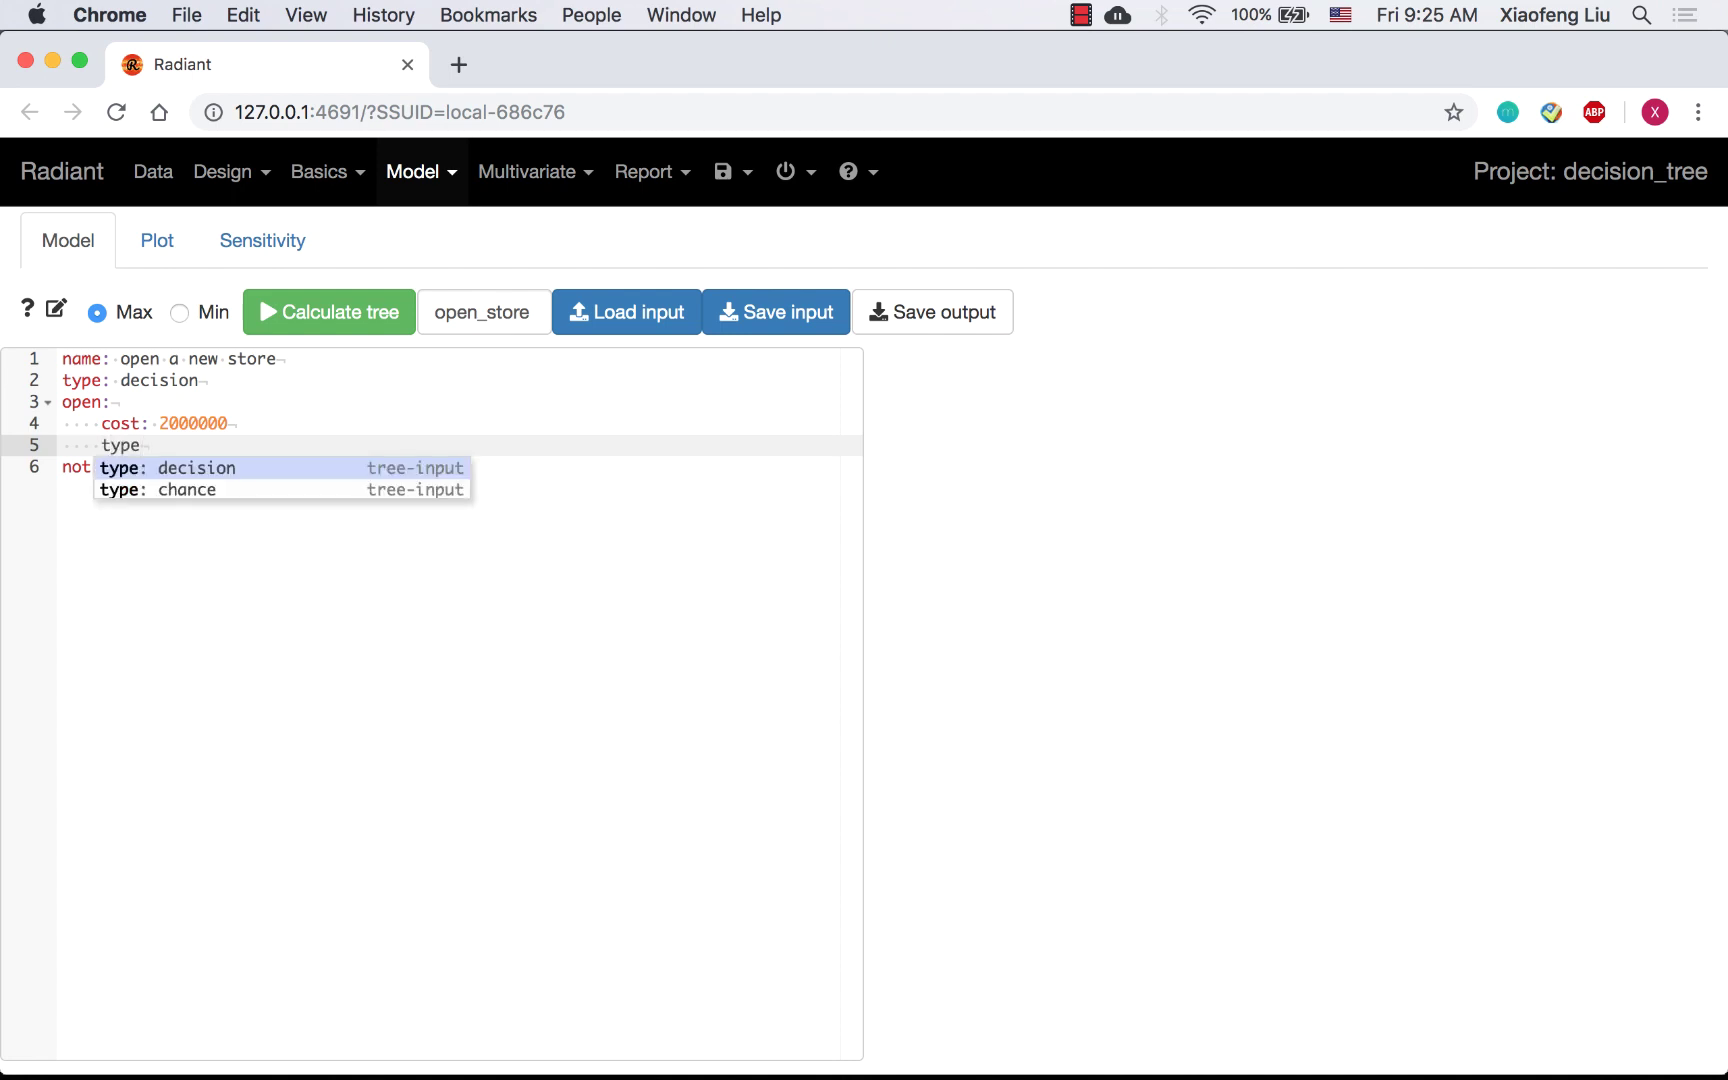
key("Down")
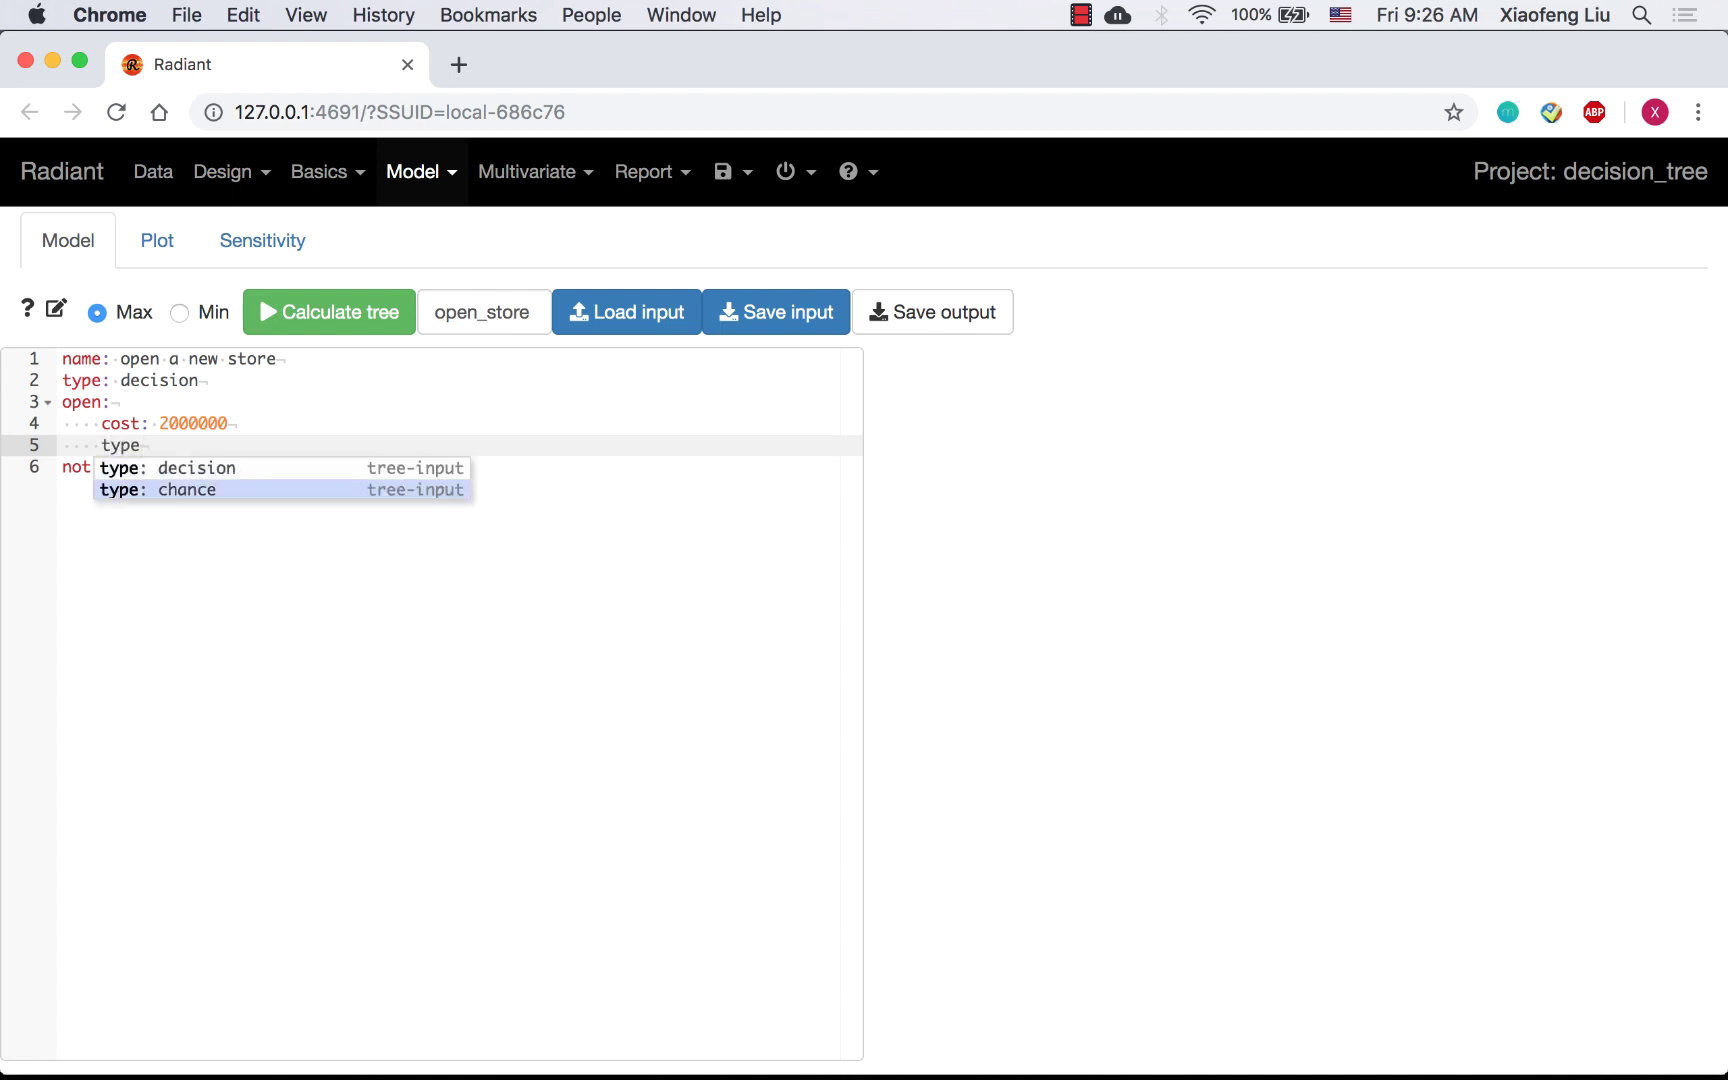
key("Return")
key("Return")
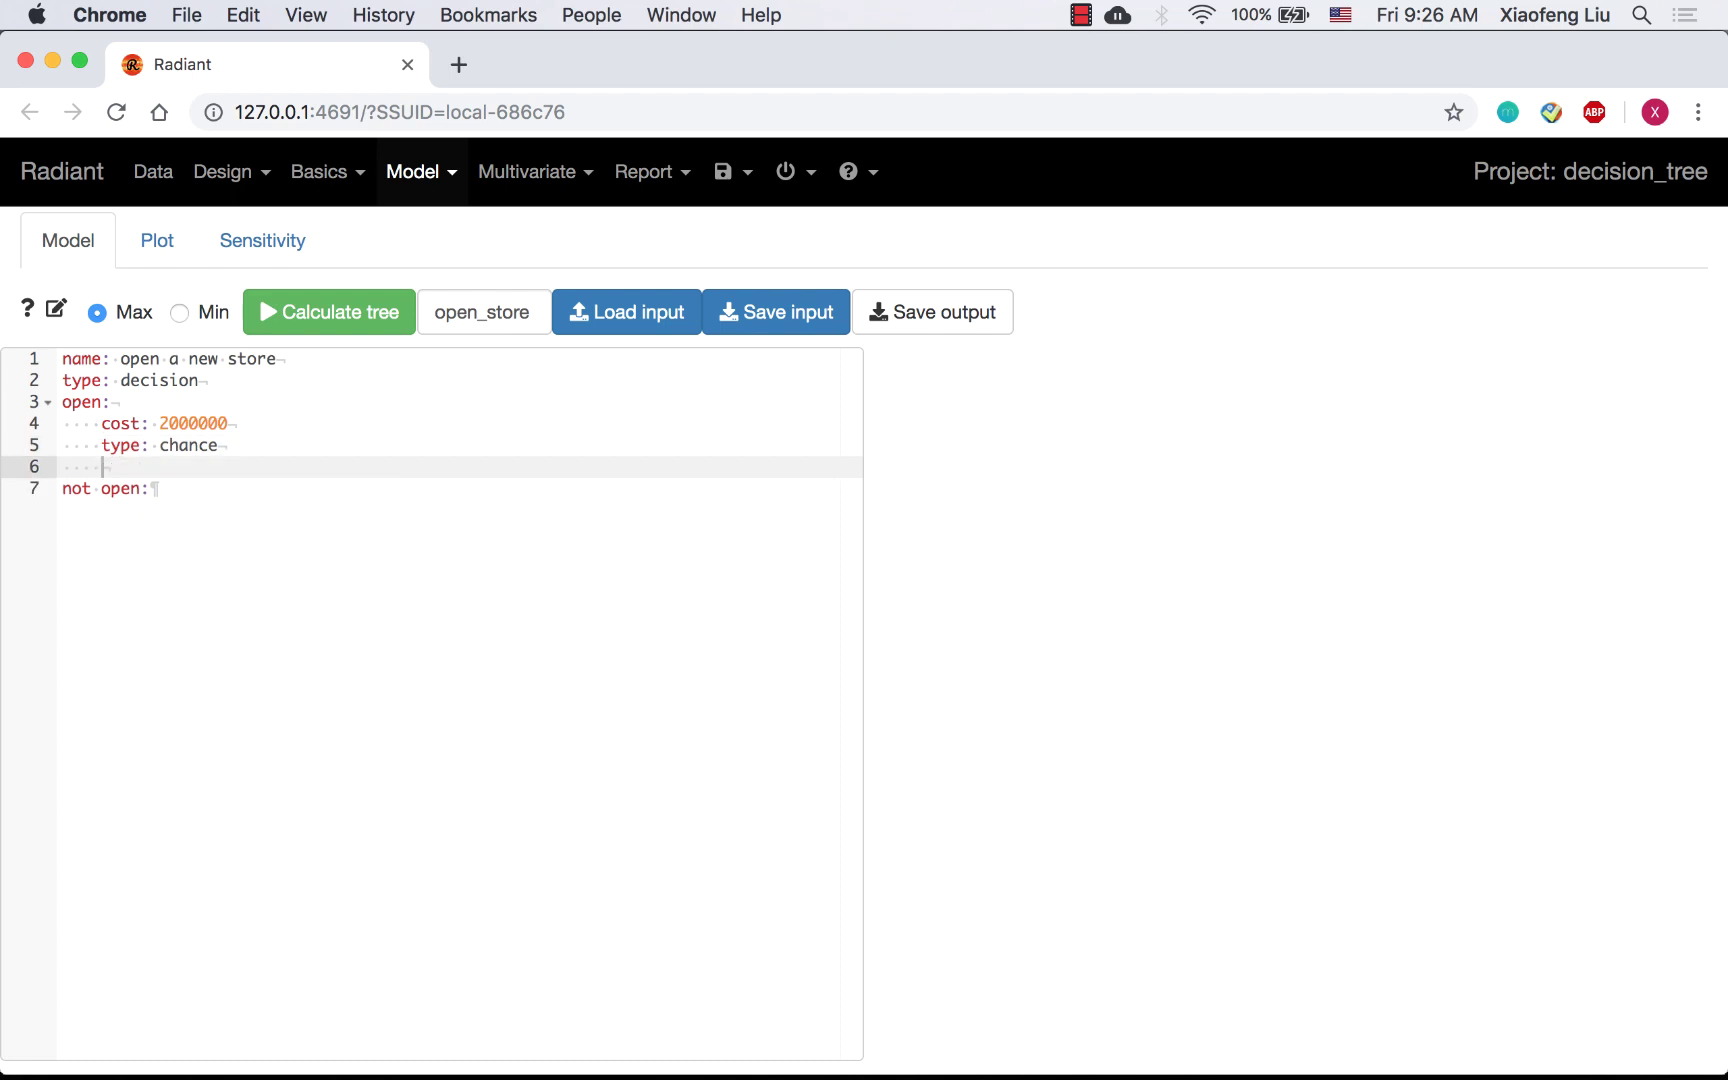
type("success:")
key("Return")
key("Return")
type("fai")
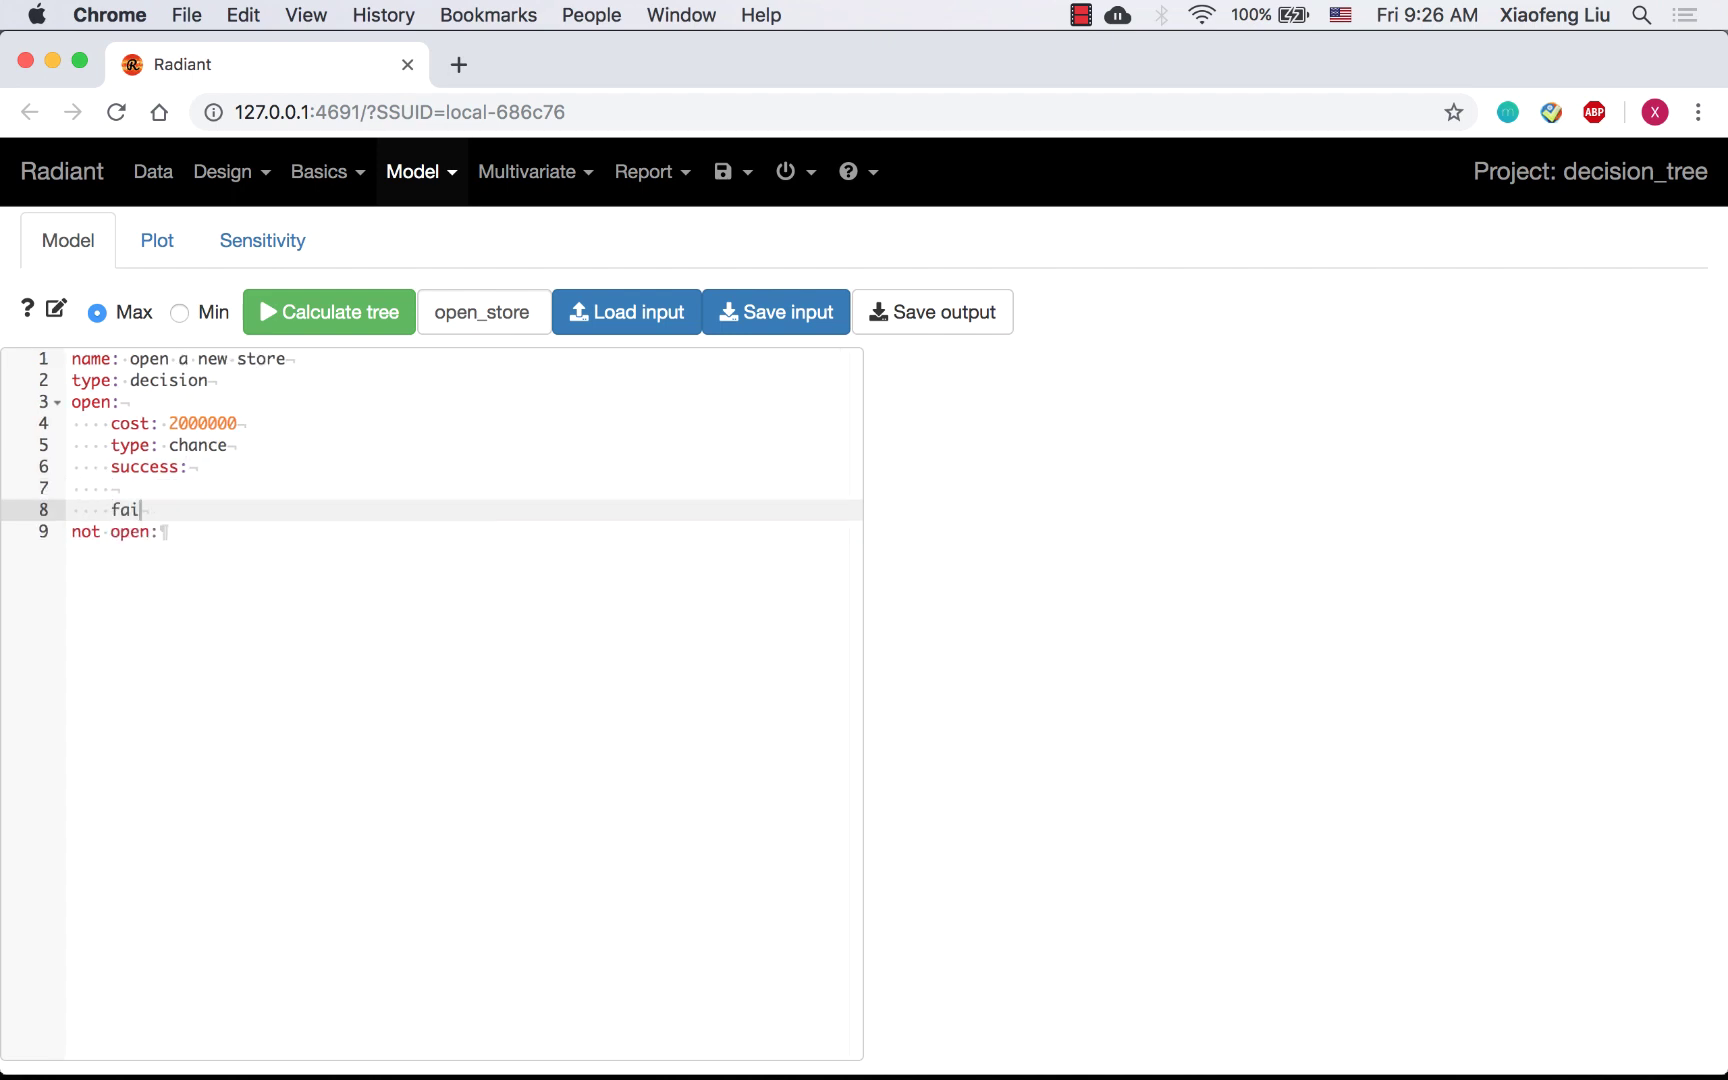
type("lure:")
key("Return")
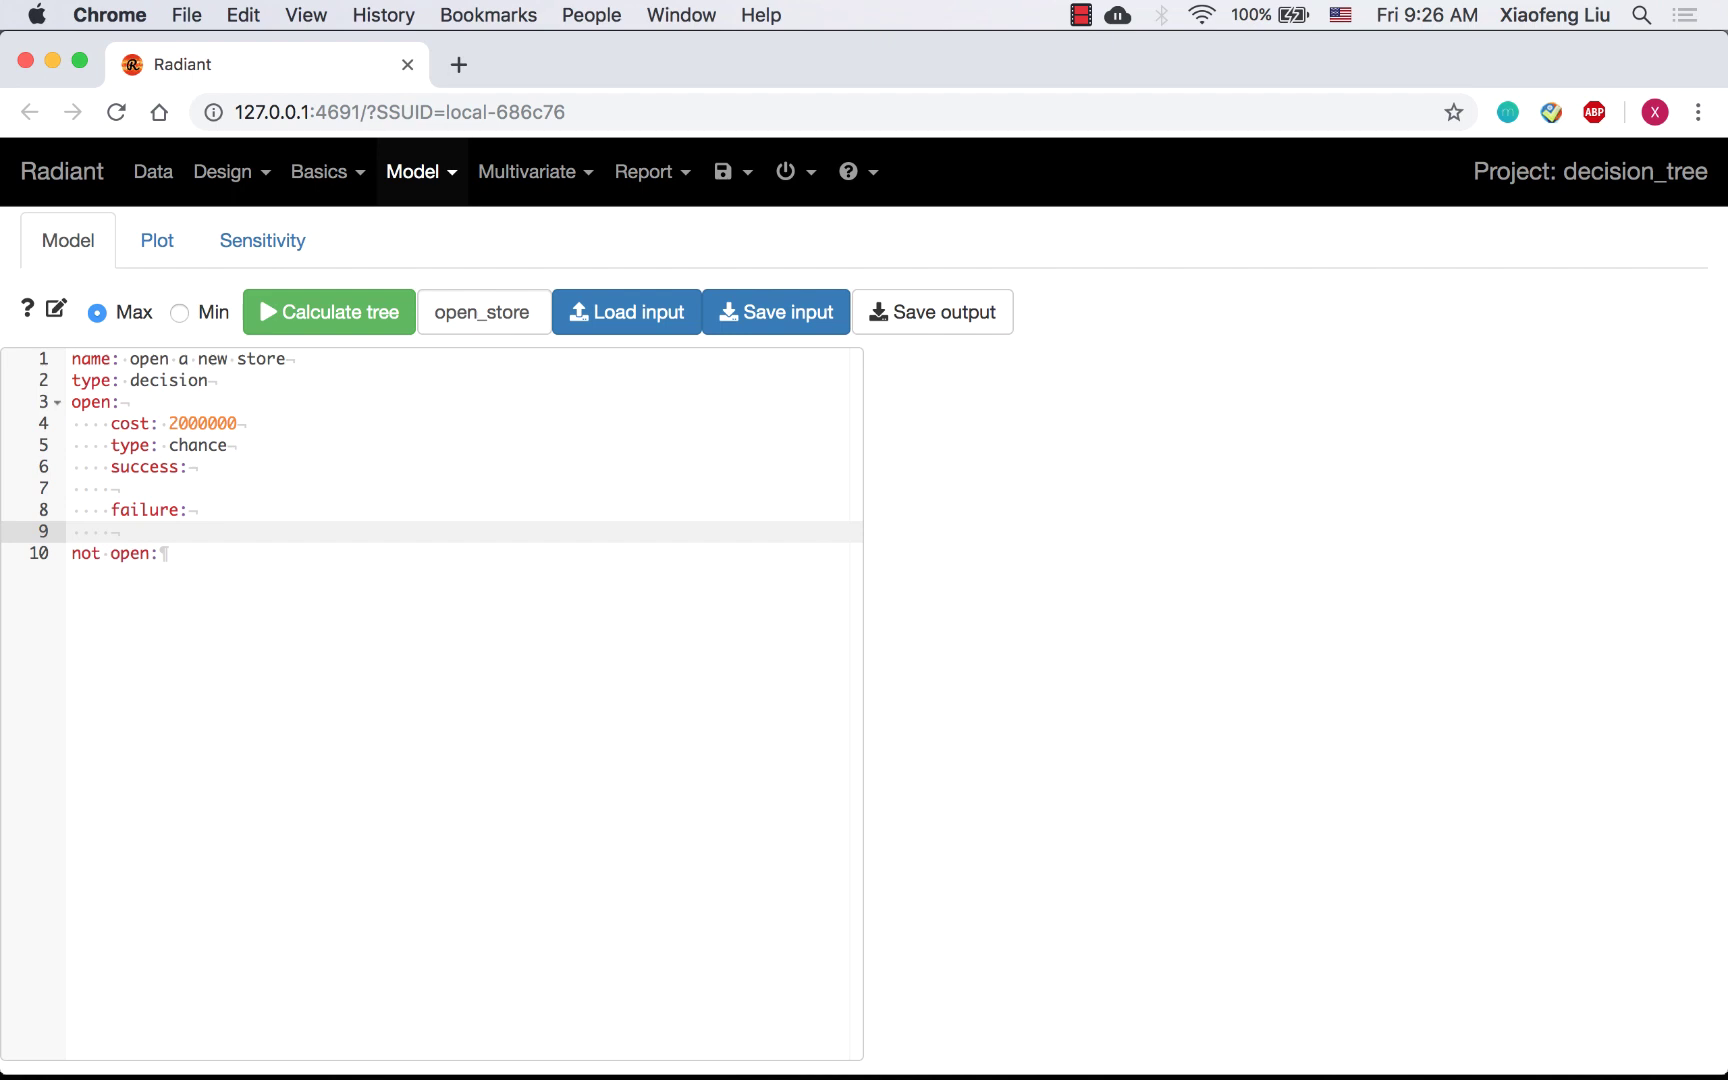
Set the success branch to probability 0.6 and payoff 5000000.
key("Up")
key("Up")
key("Tab")
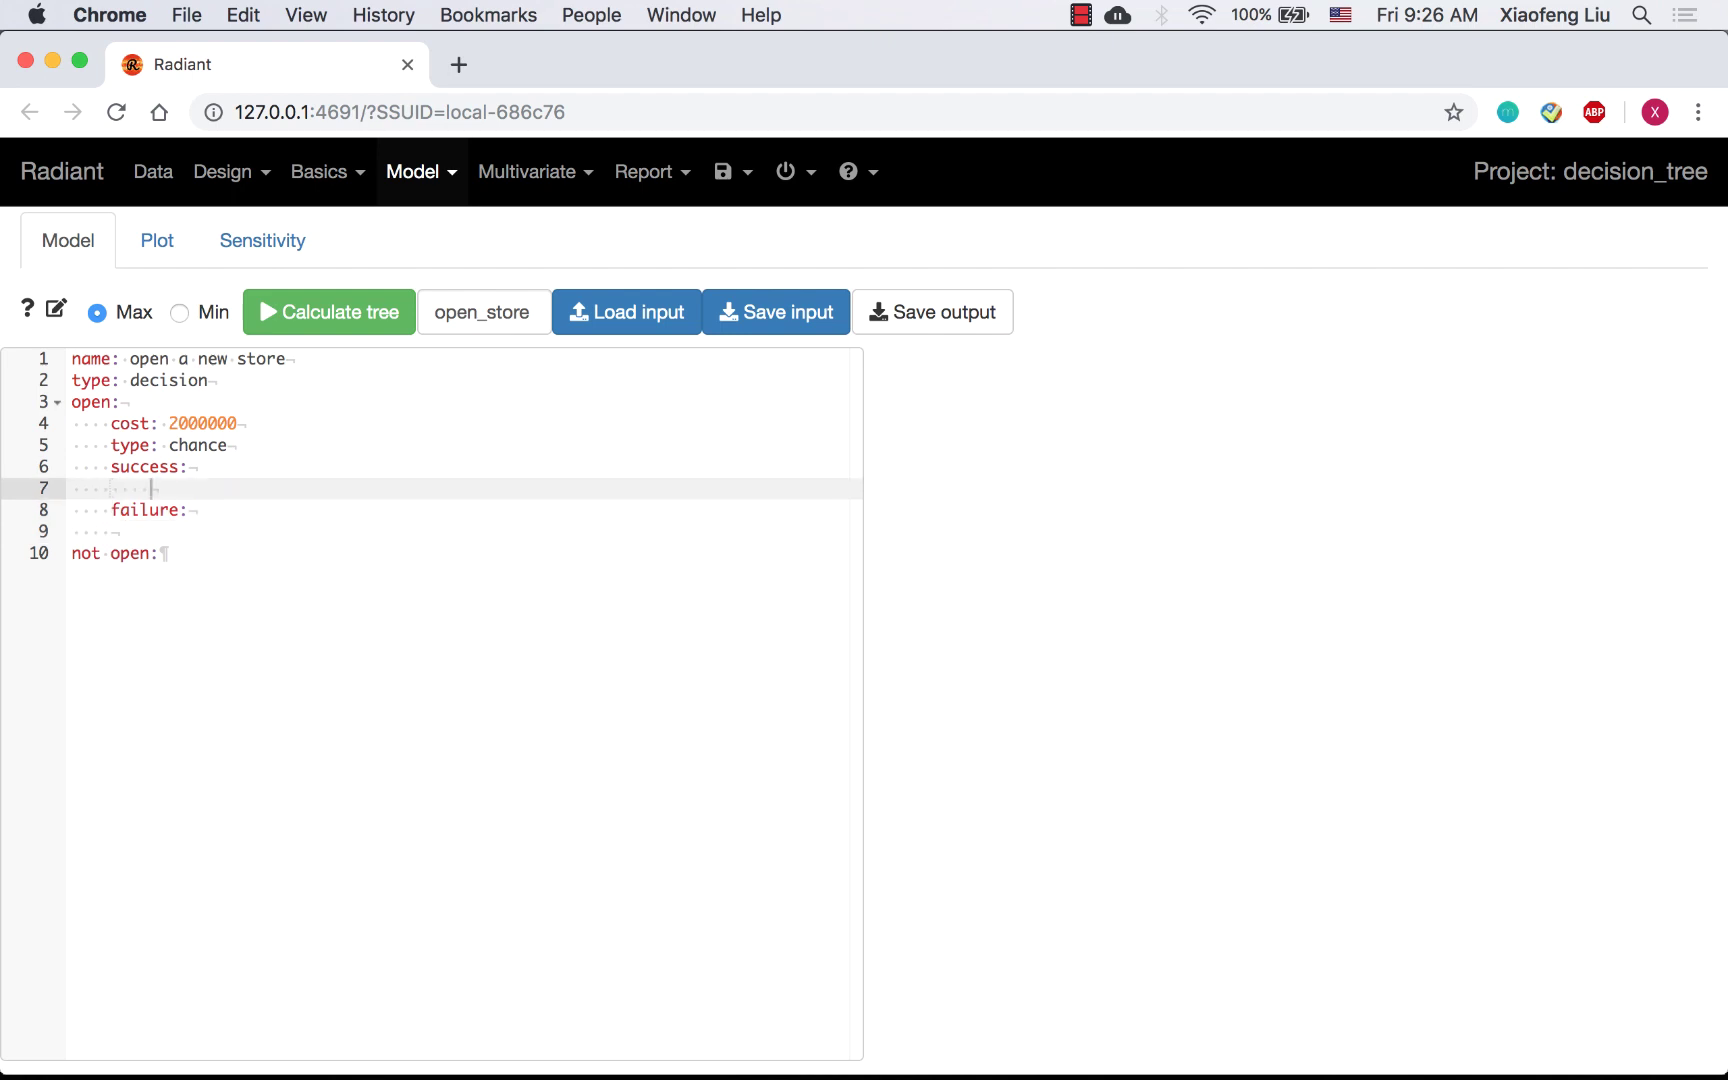
type("p")
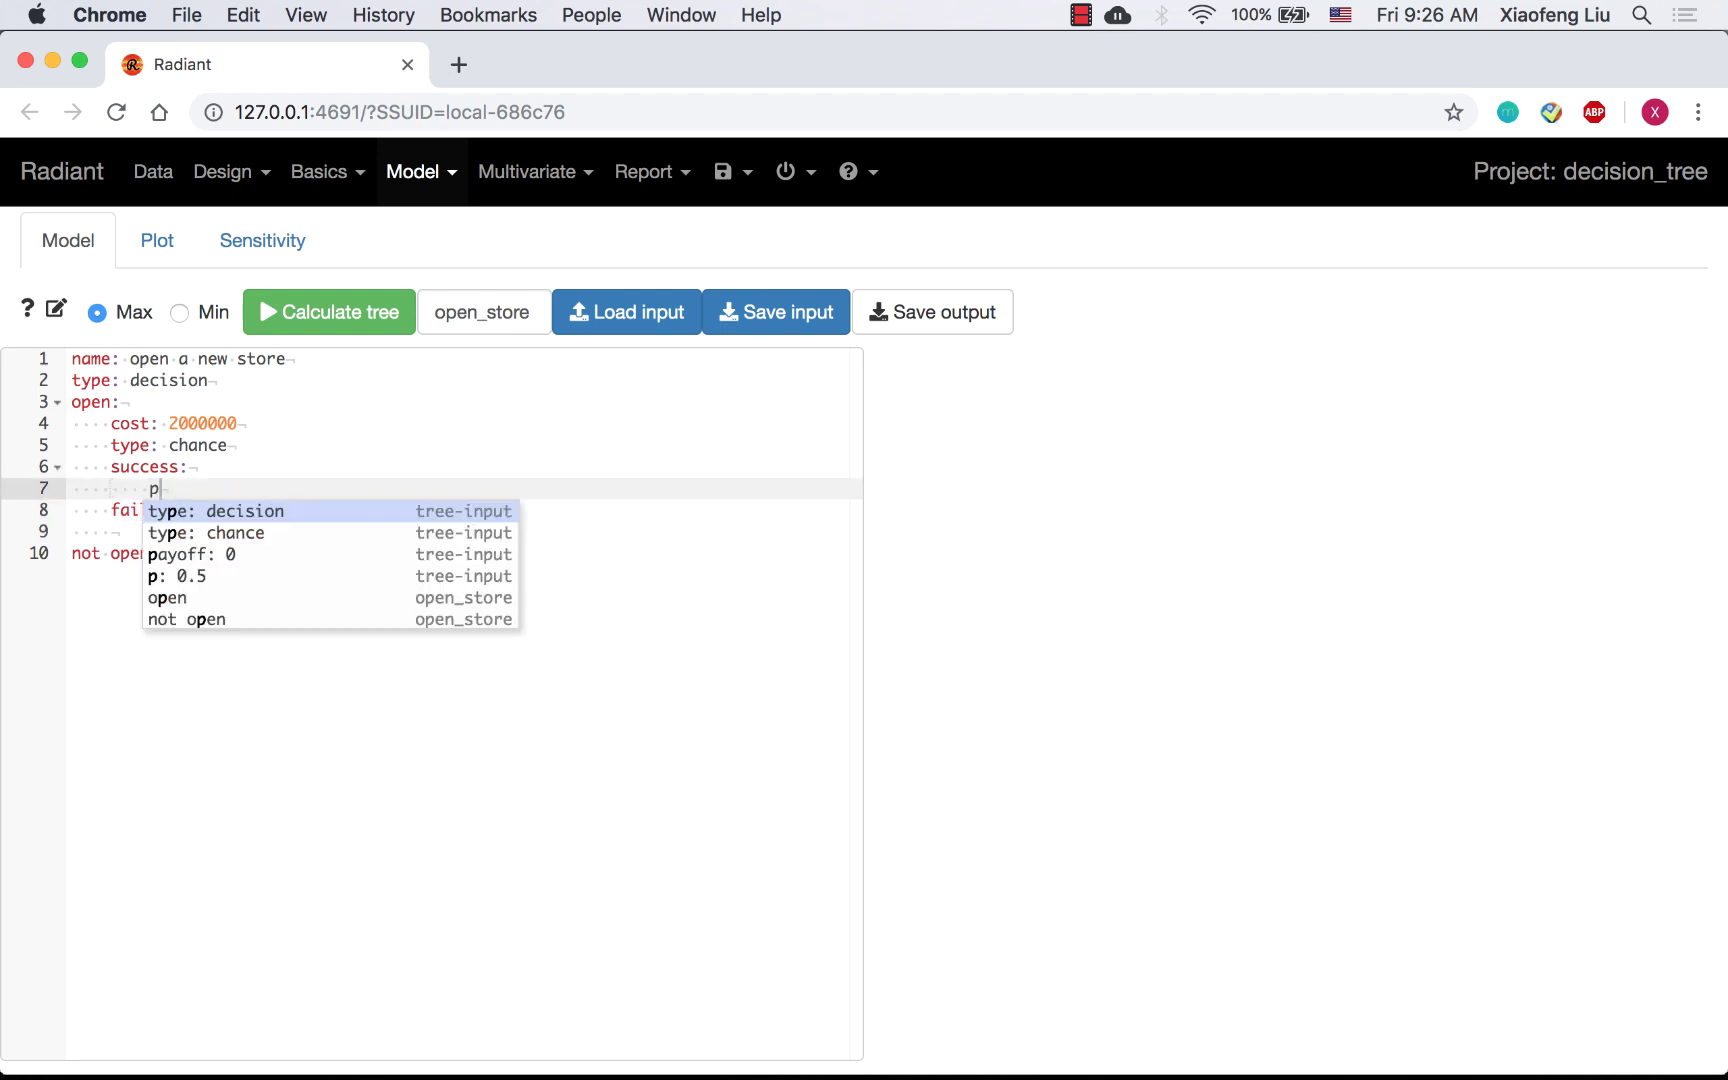
type(": 0.6")
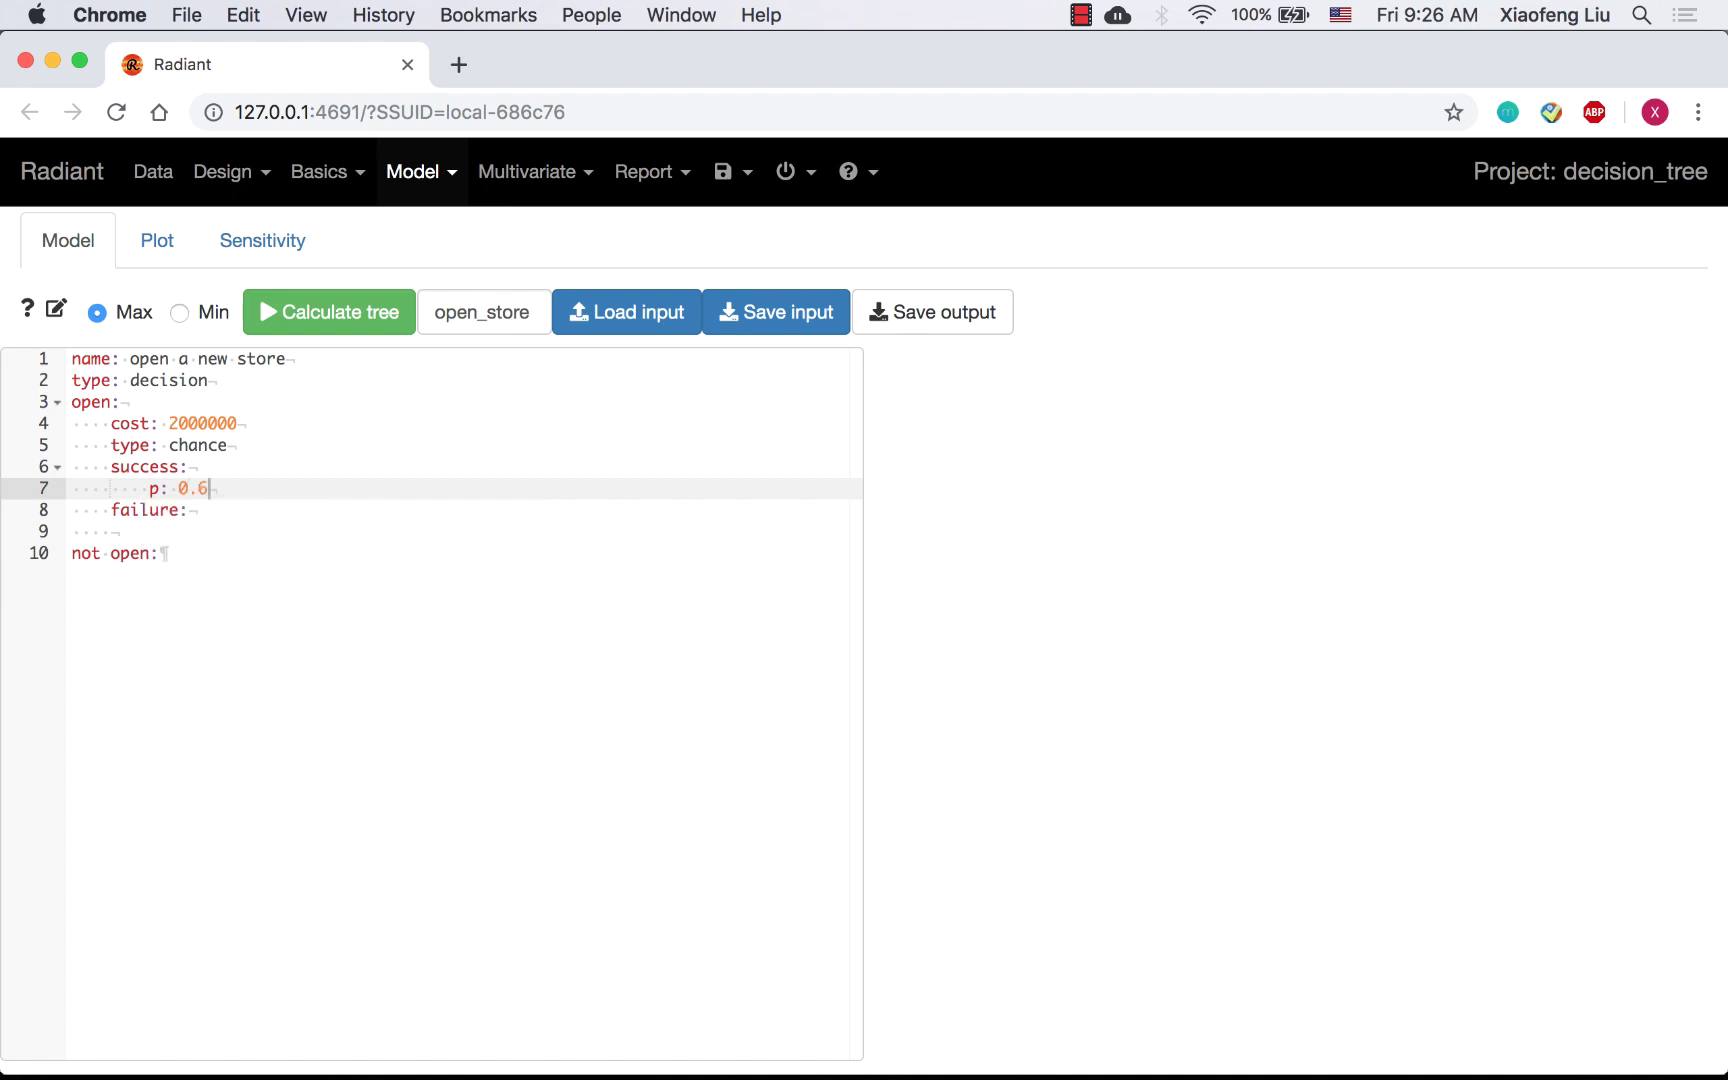
key("Return")
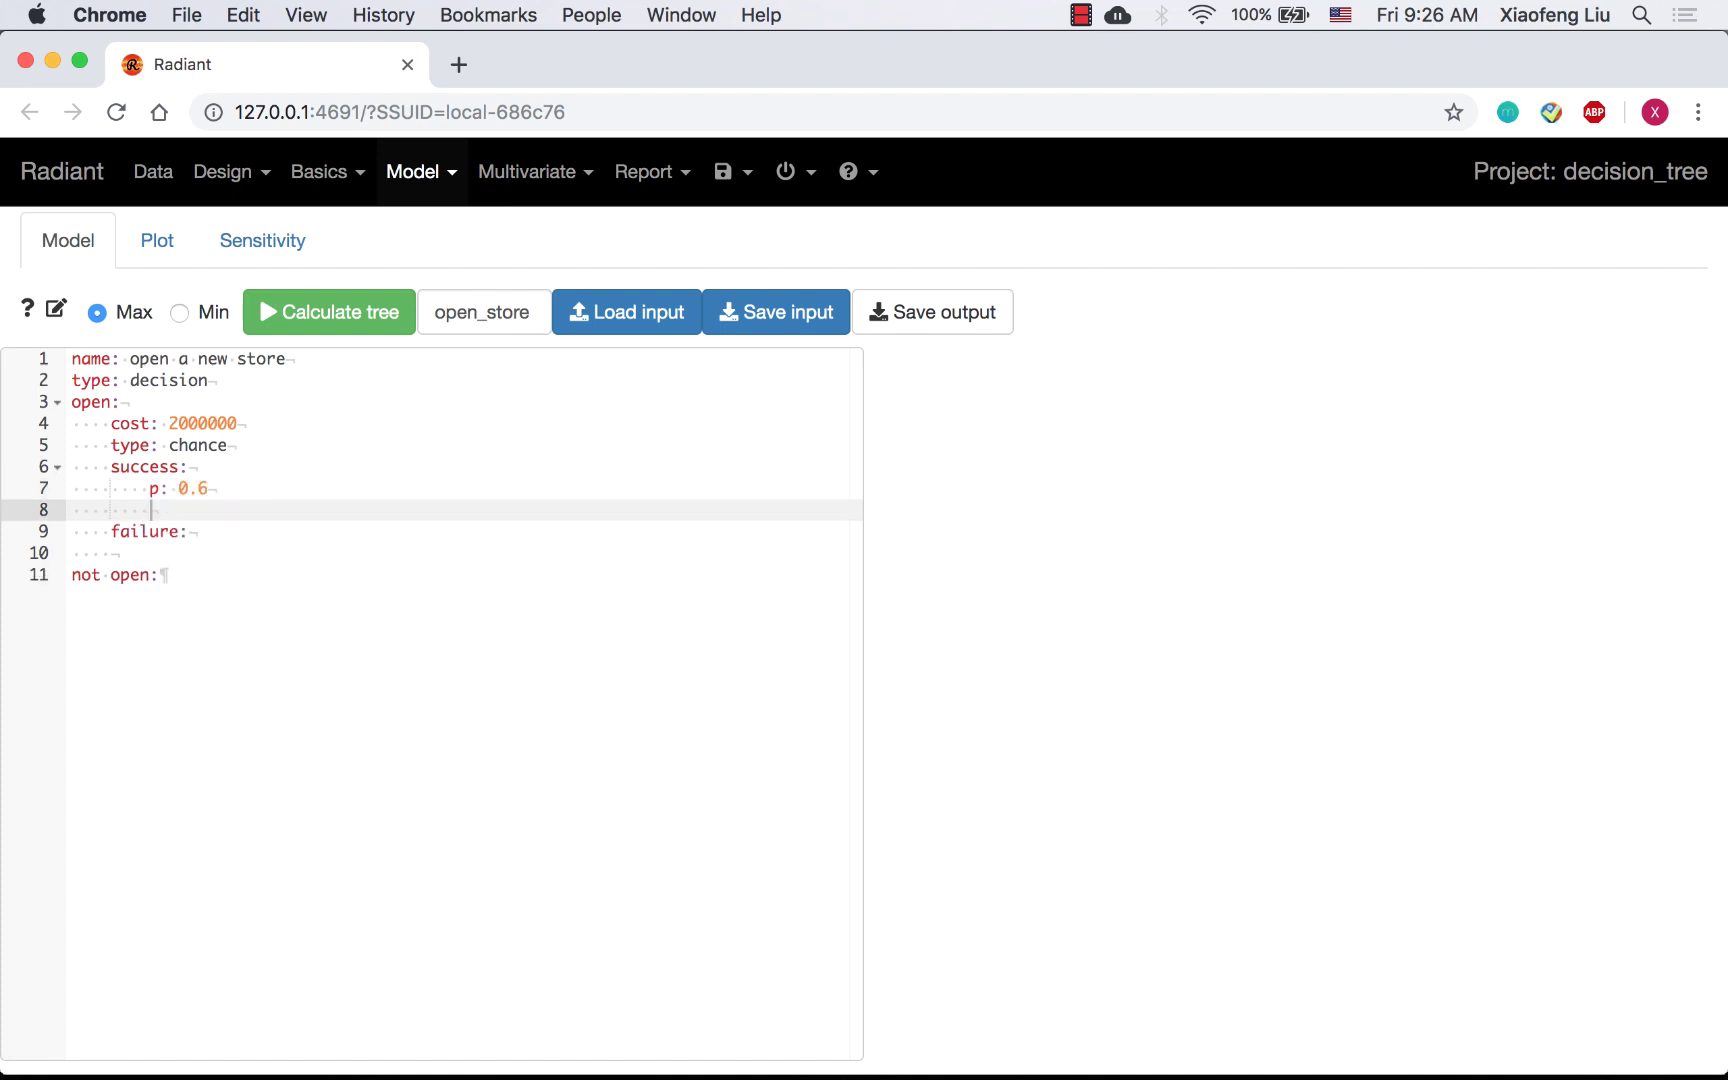
type("payoff: 5000000")
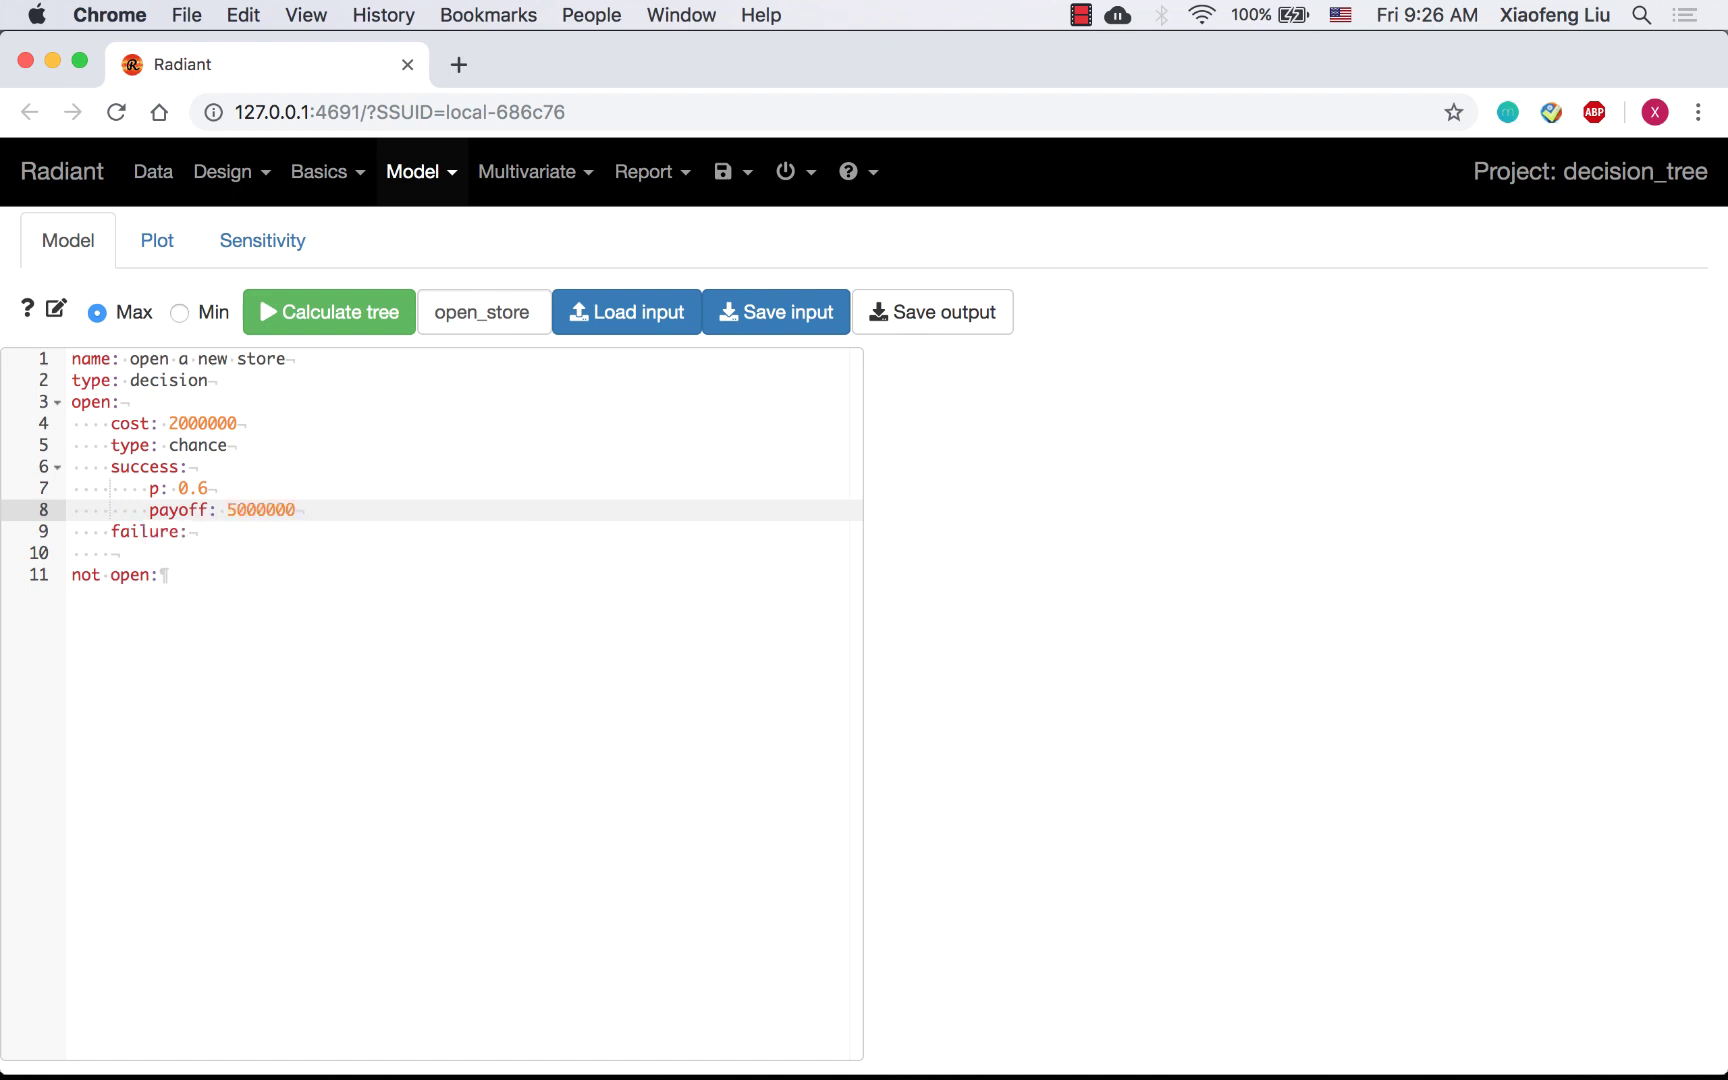
Set the failure branch to probability 0.4 and payoff -1000000.
key("Down")
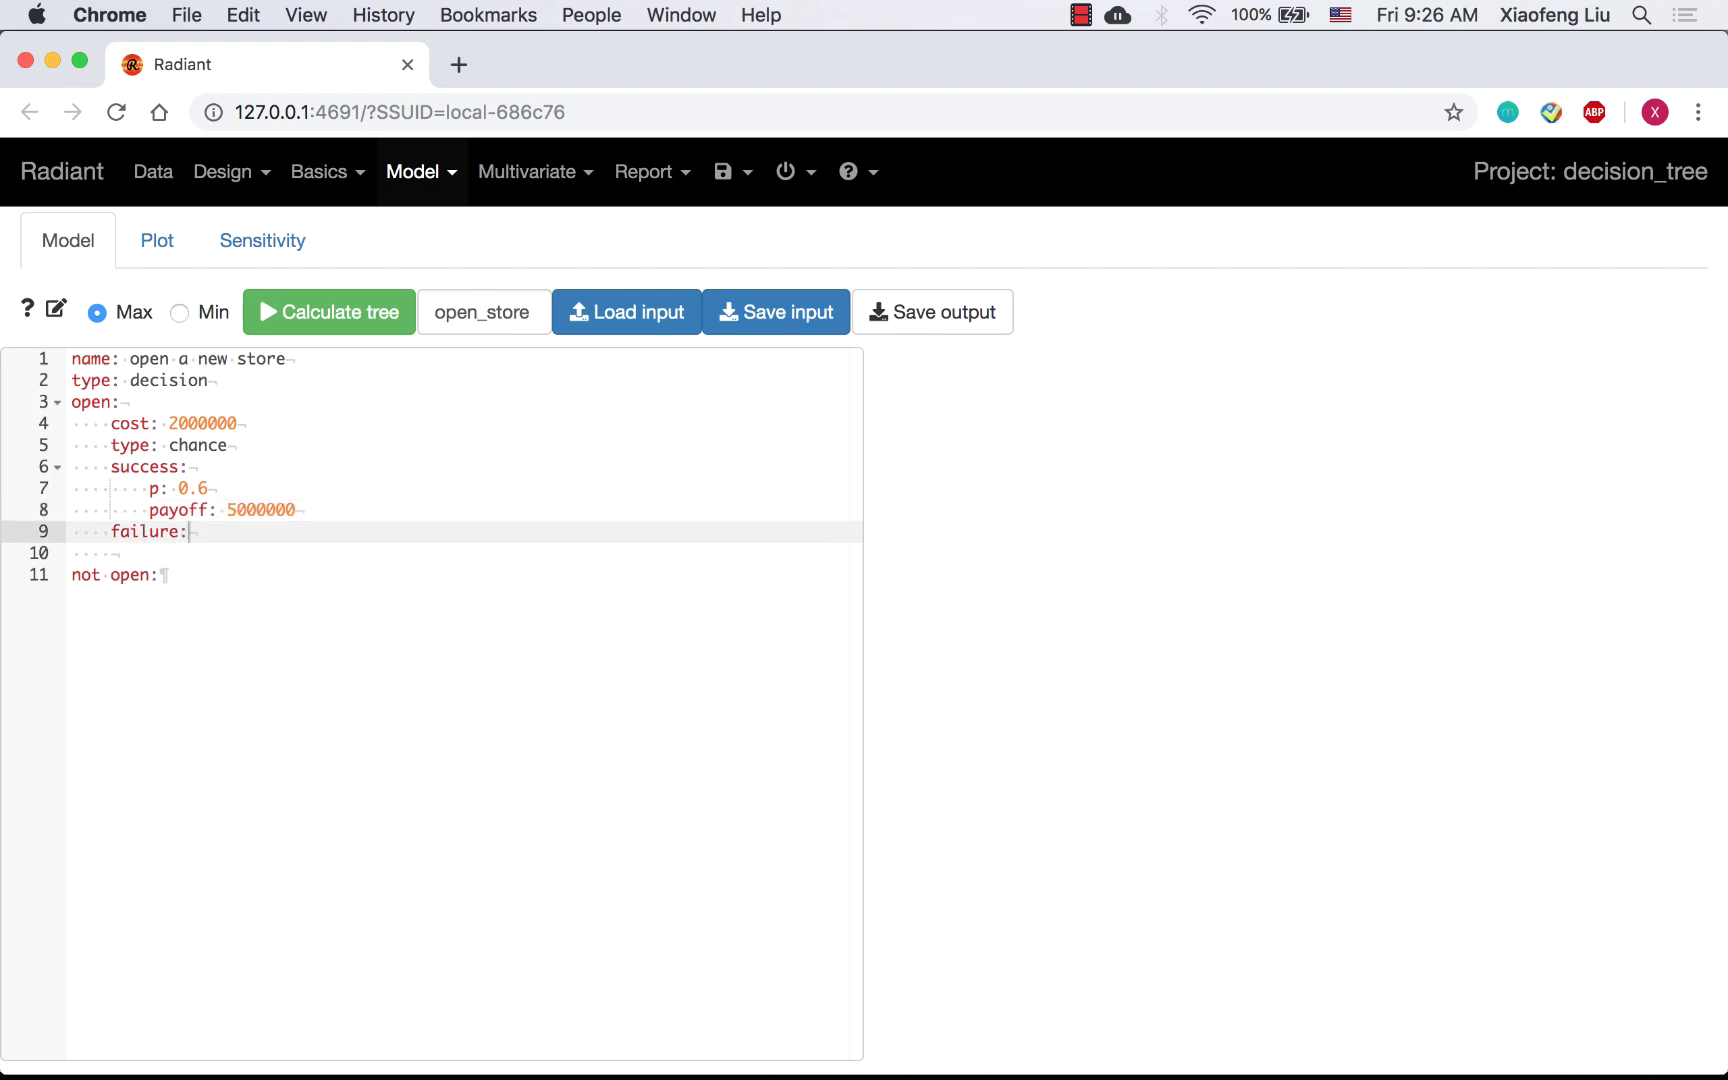
key("Return")
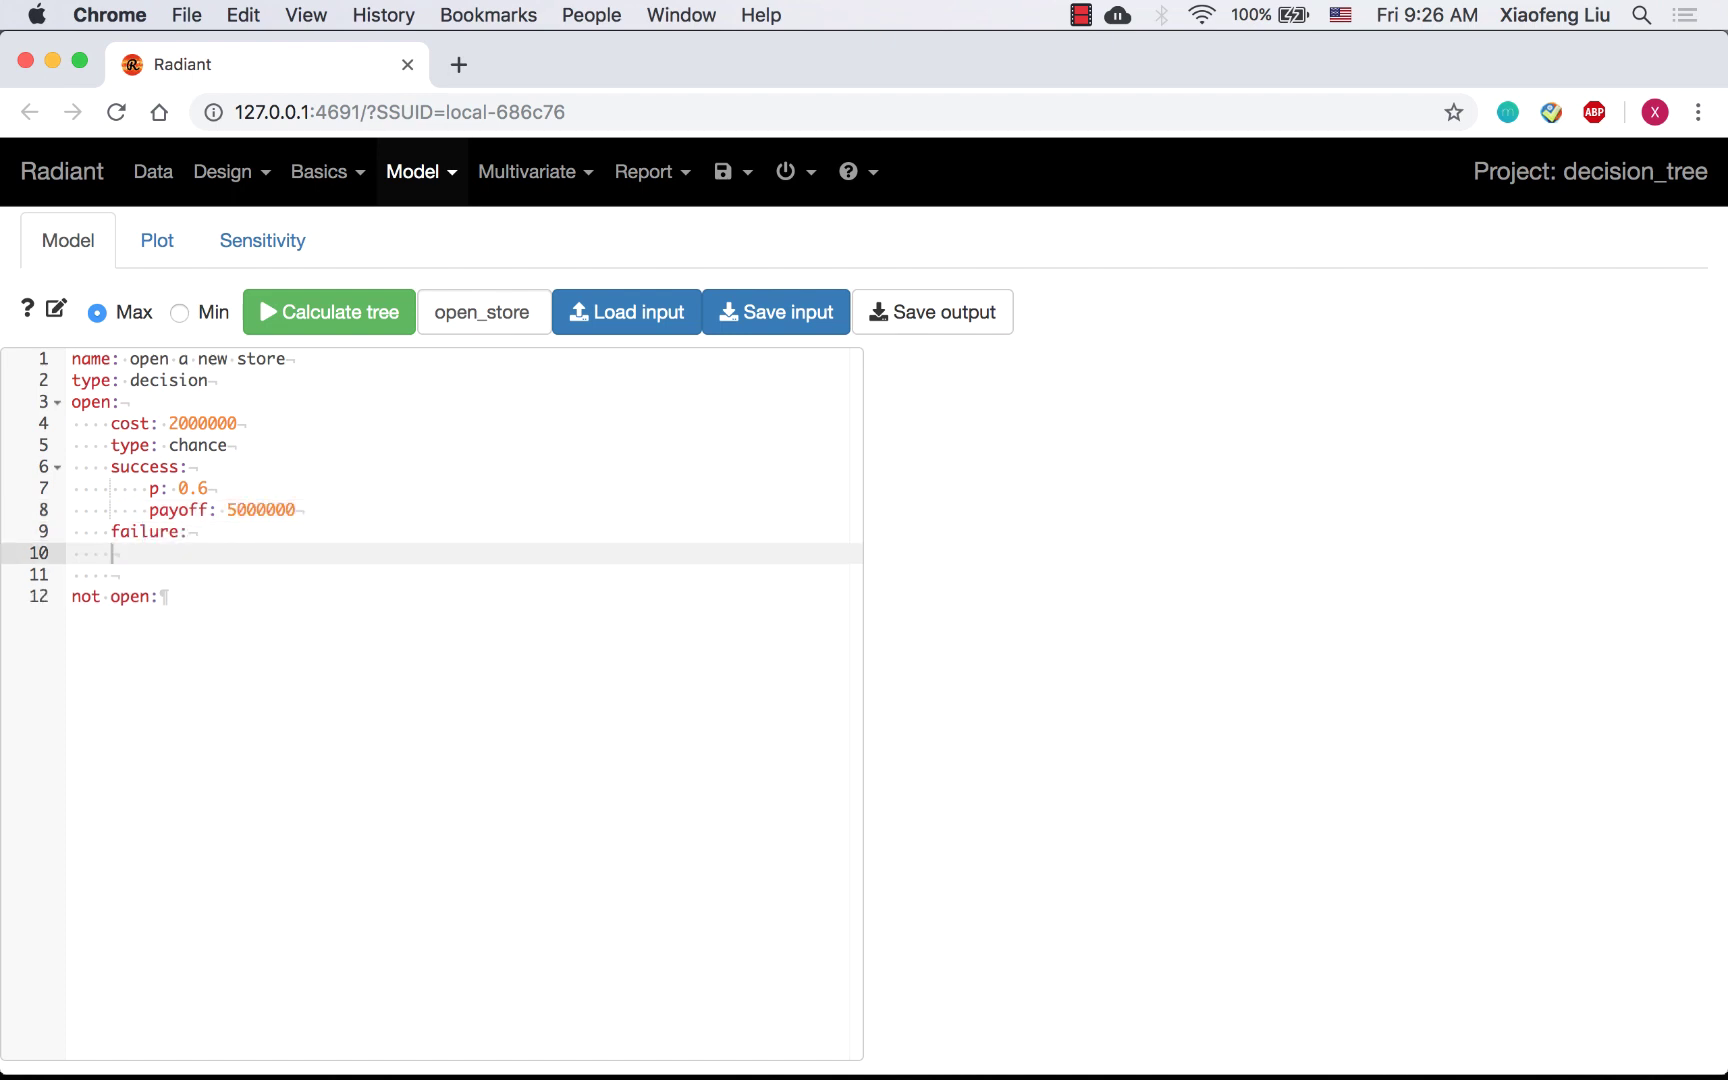
key("Tab")
type("p")
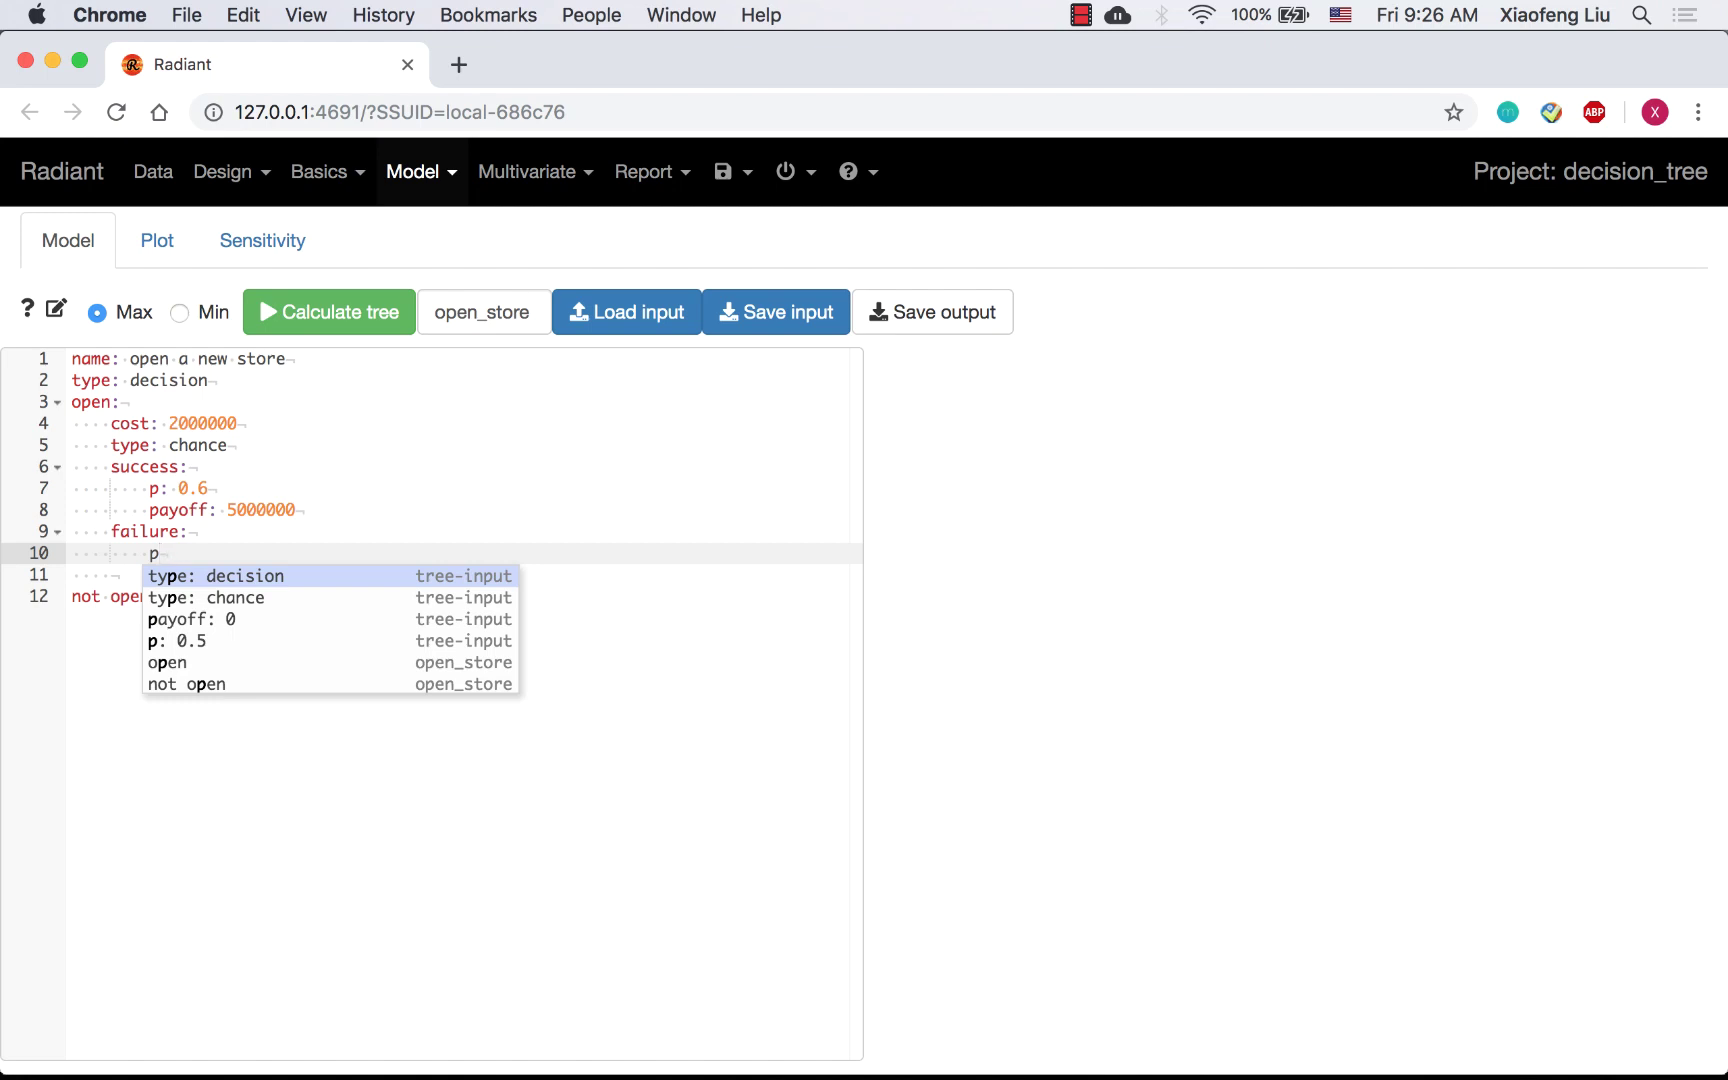
key("Escape")
type(": ")
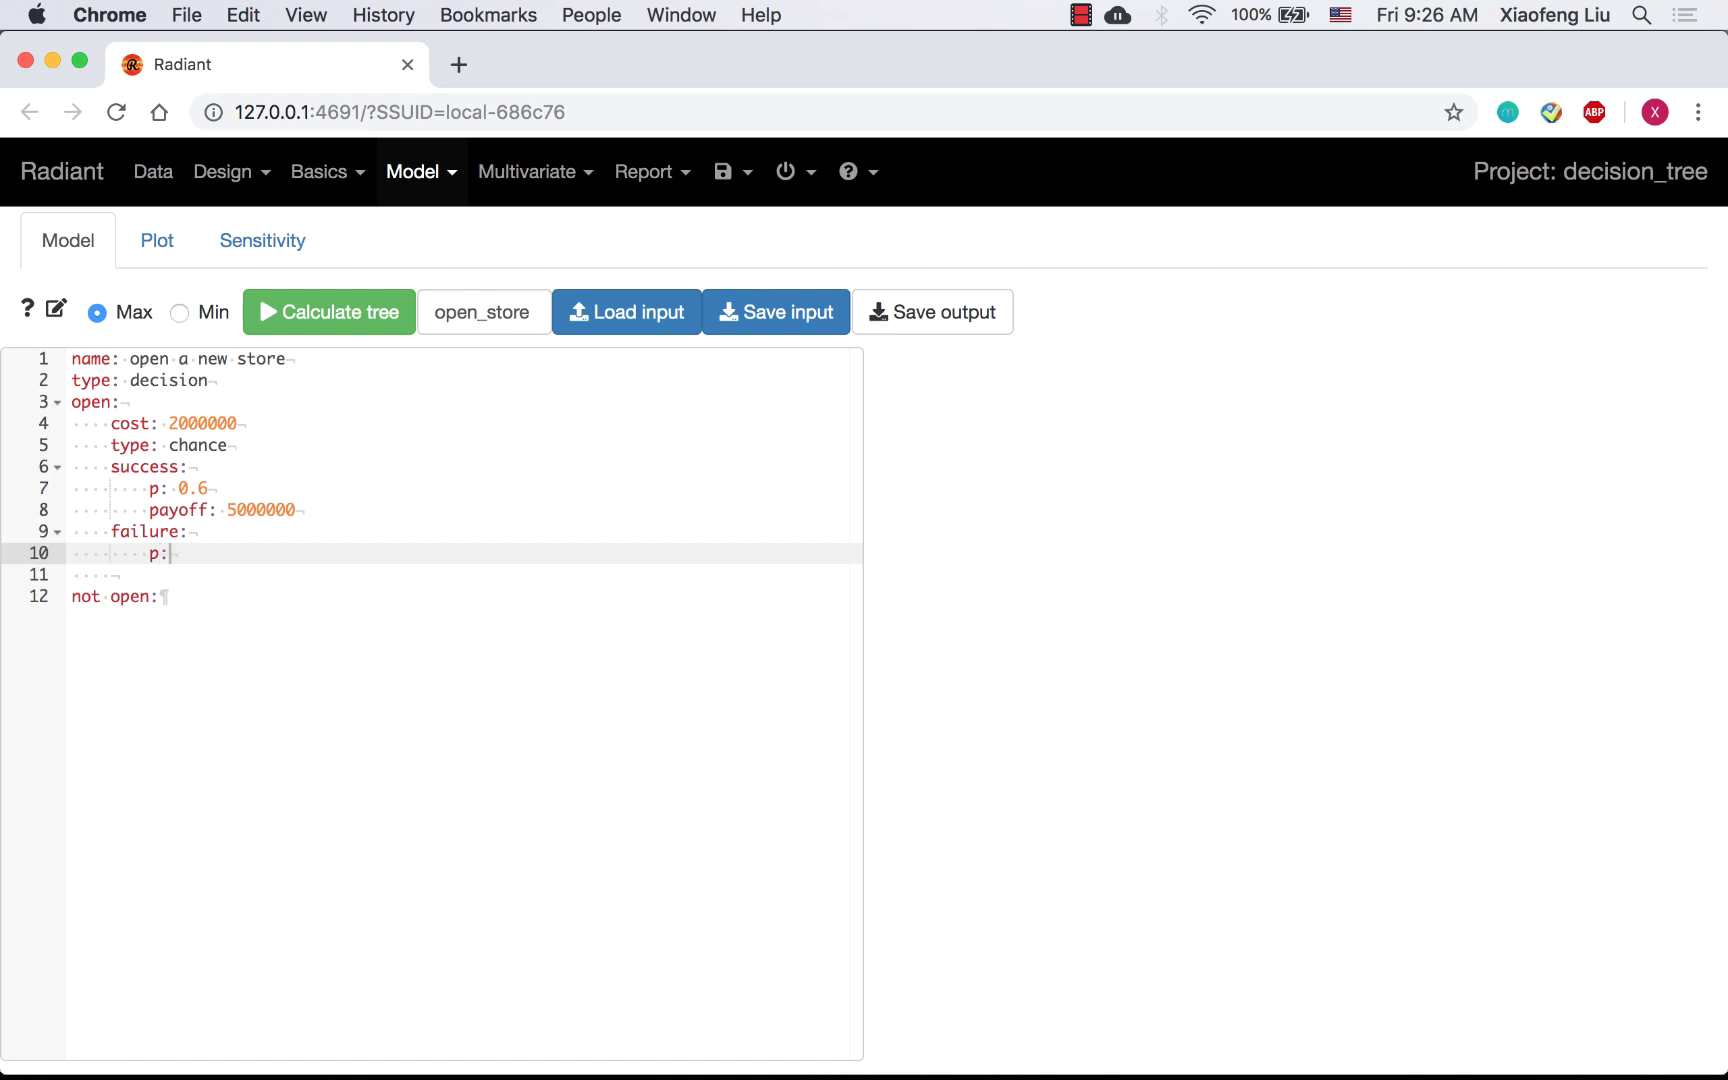
type("0.")
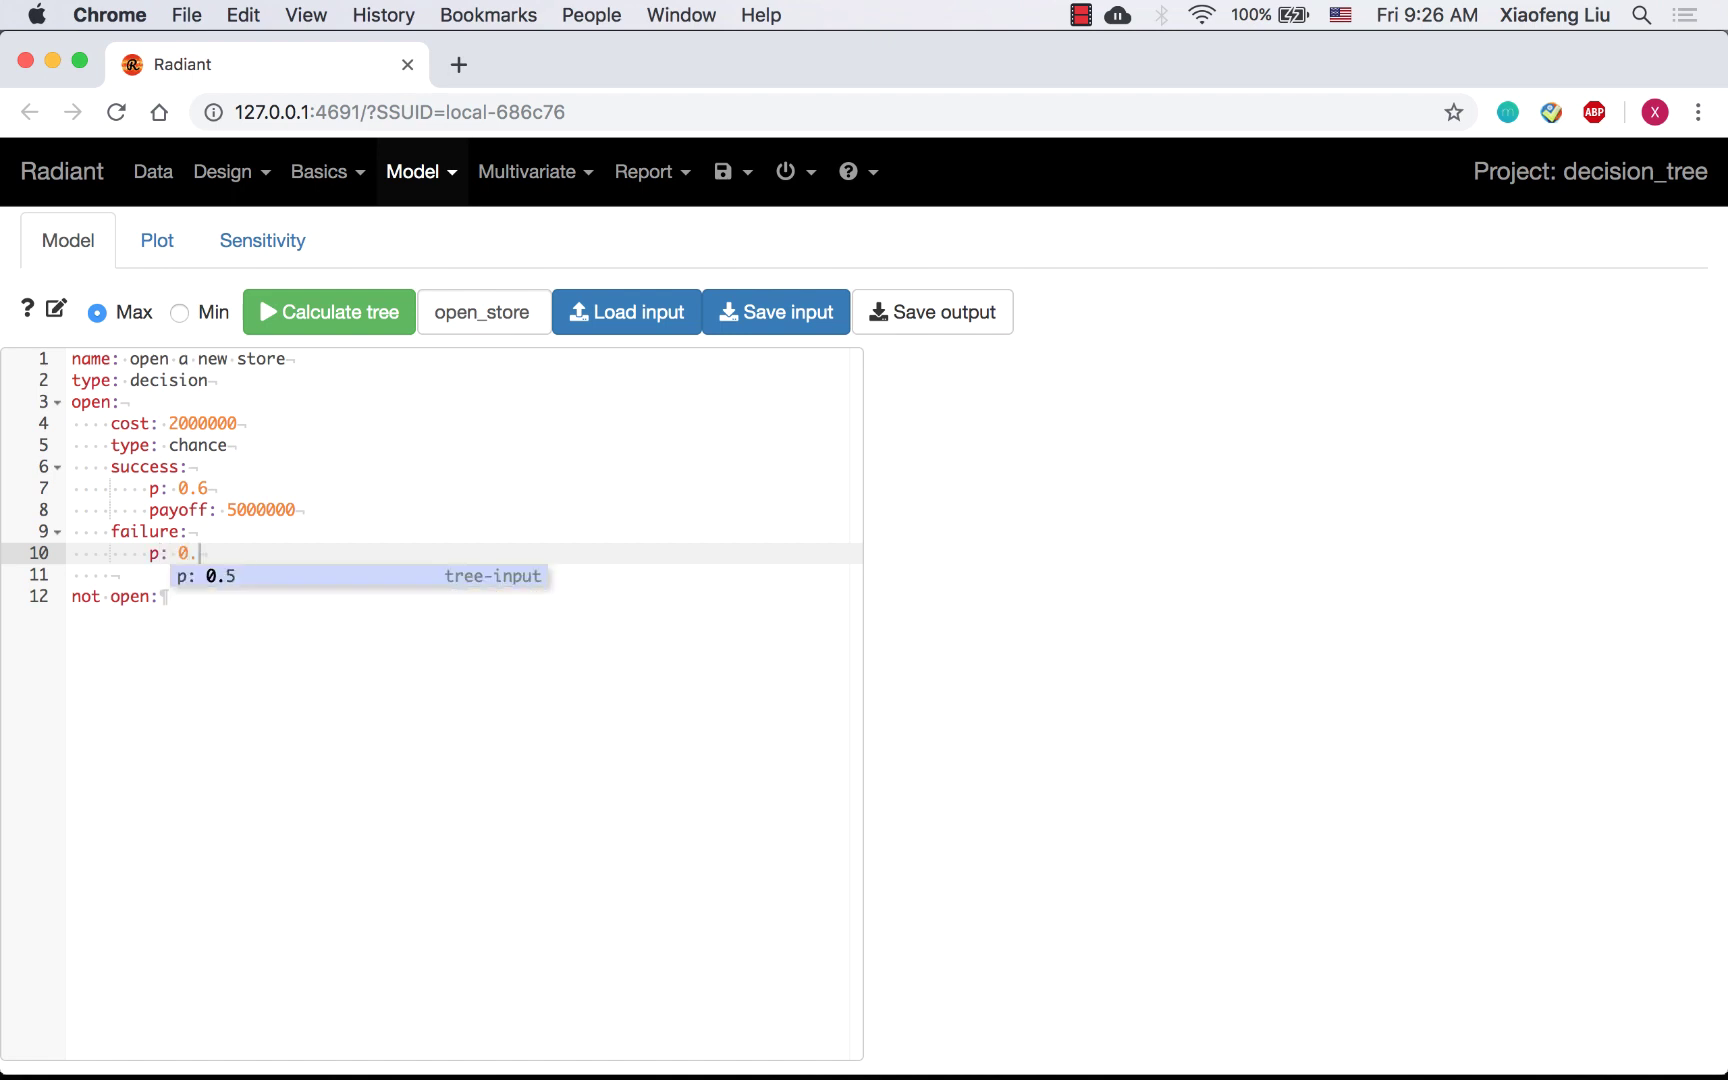
type("4")
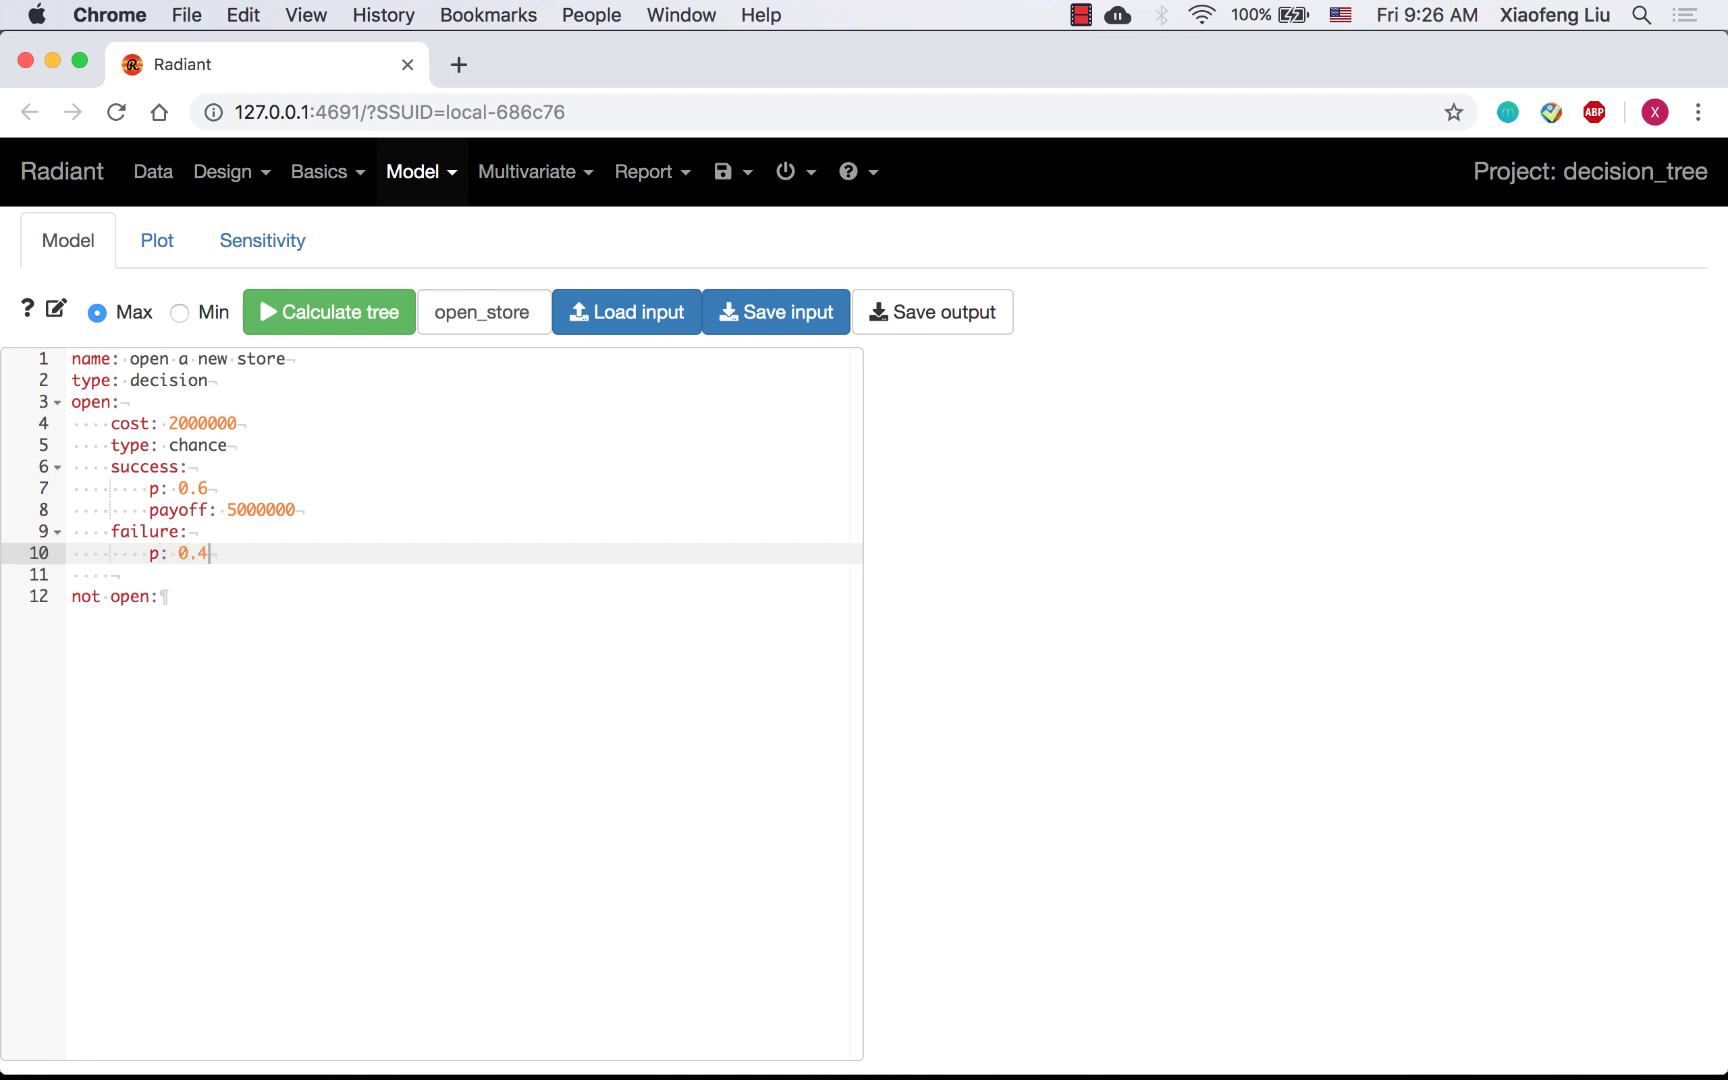
key("Return")
type("payo")
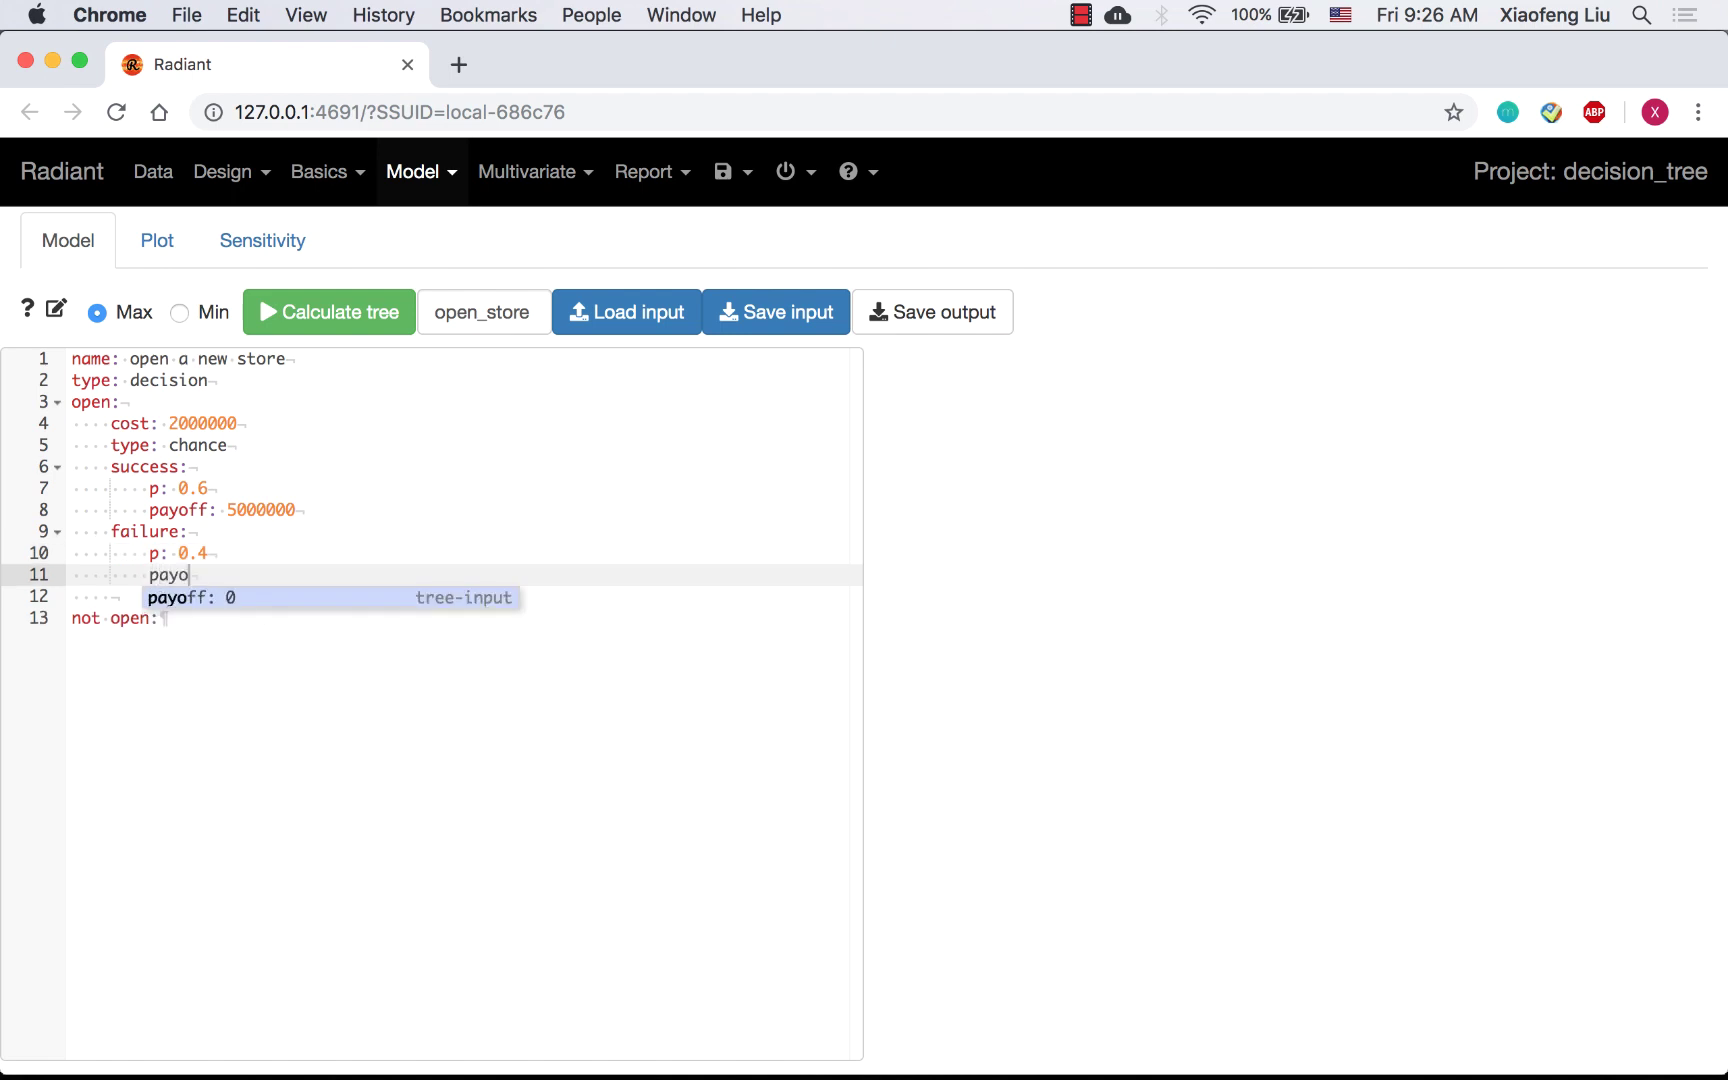
type("ff: -1000000")
left_click(116, 596)
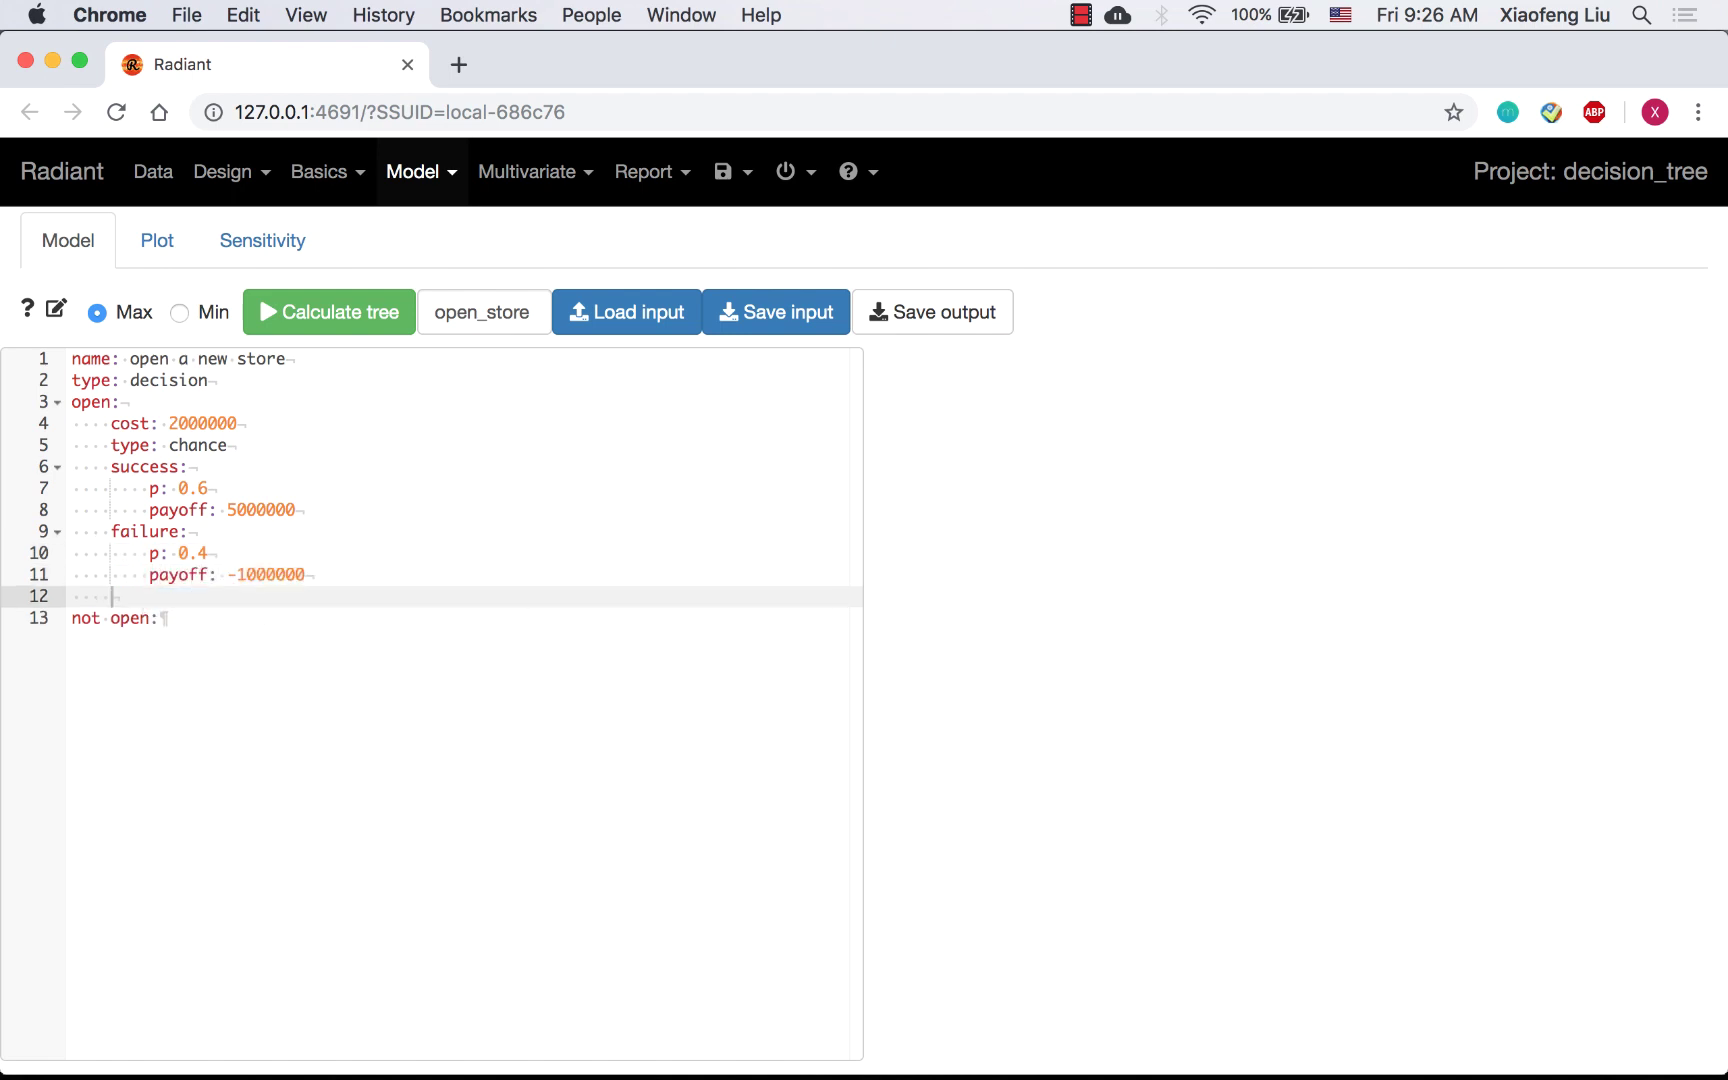
Give not open a payoff of 0 and calculate the tree, yielding an expected value of 600,000.
left_click(162, 618)
key("Return")
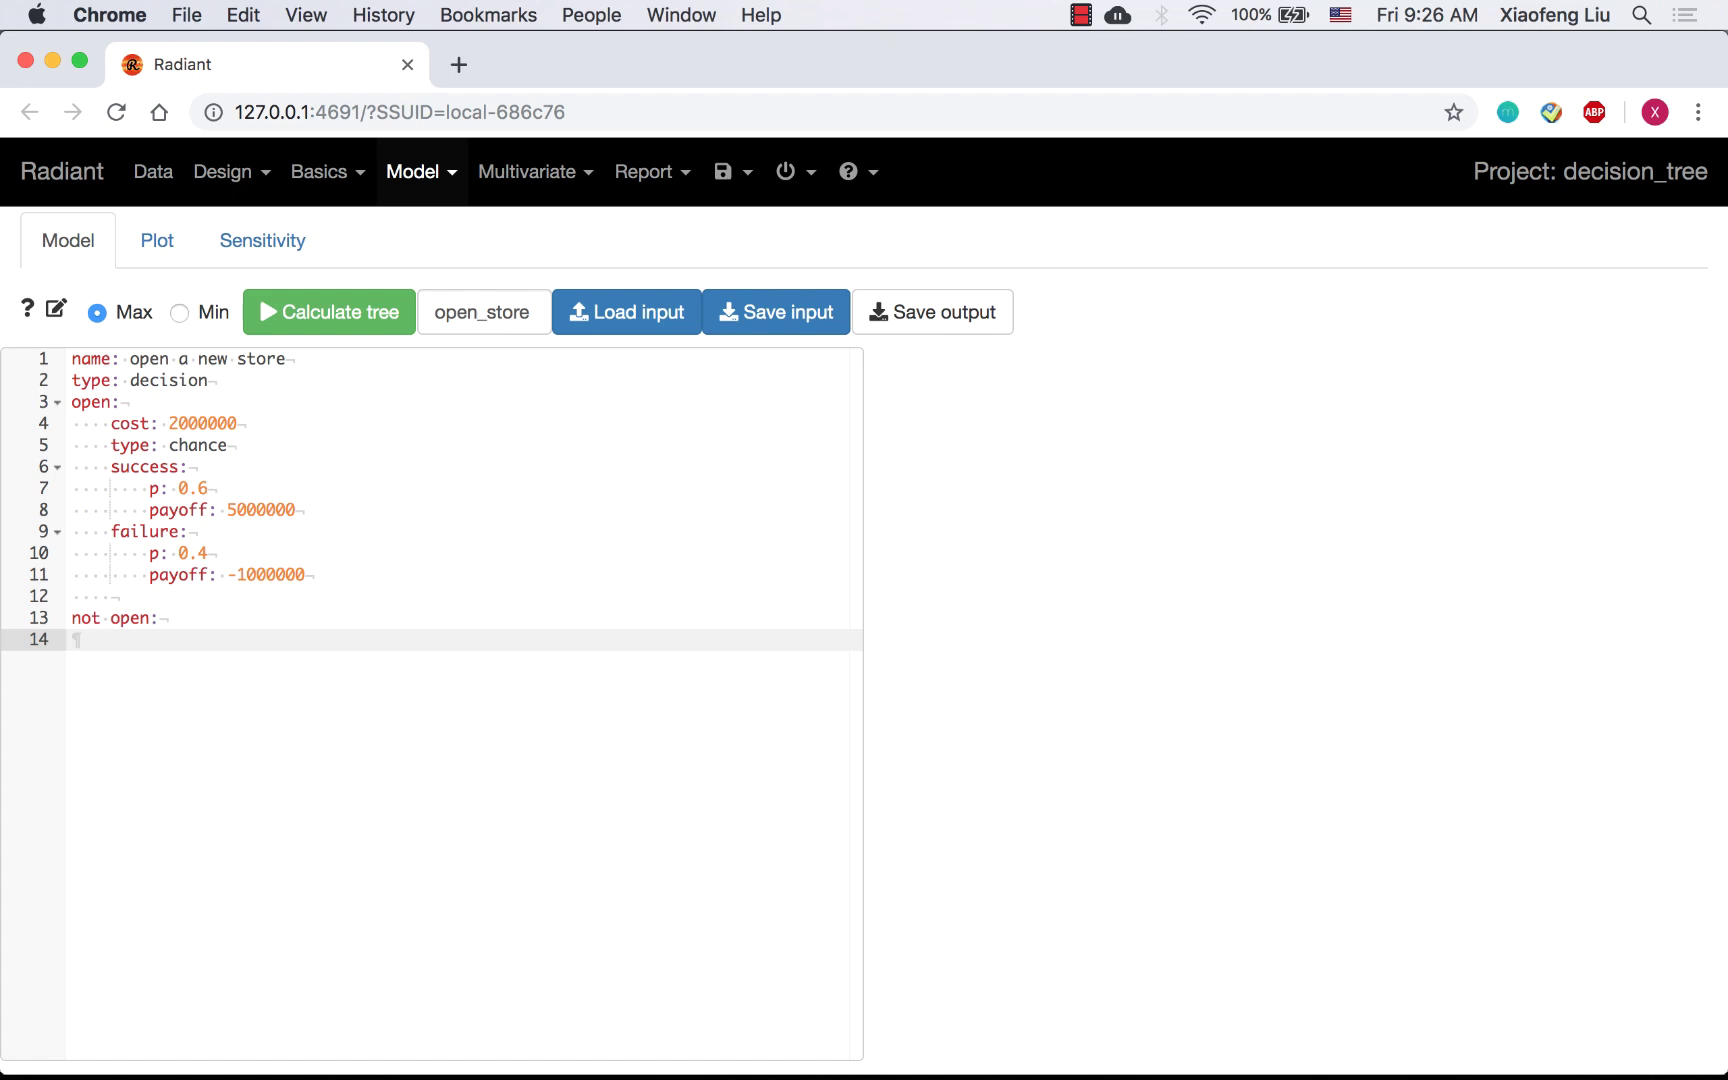
key("Tab")
type("payoff: 0")
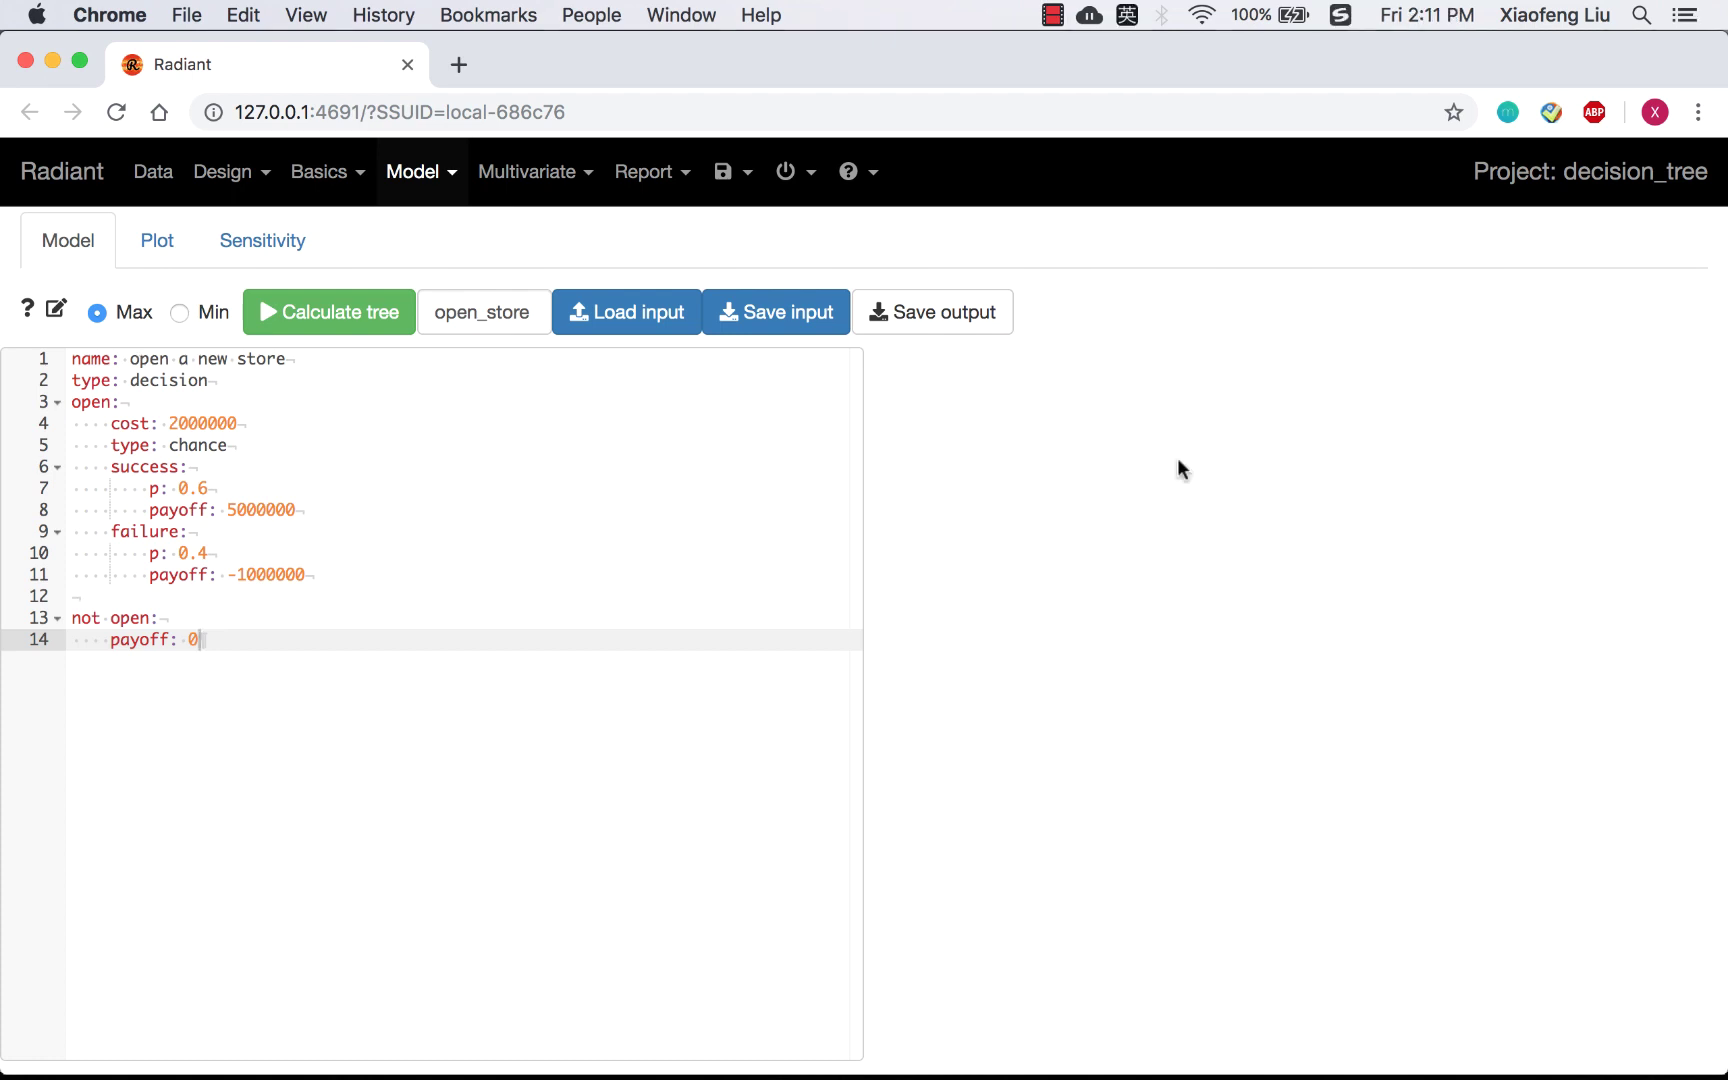
left_click(380, 308)
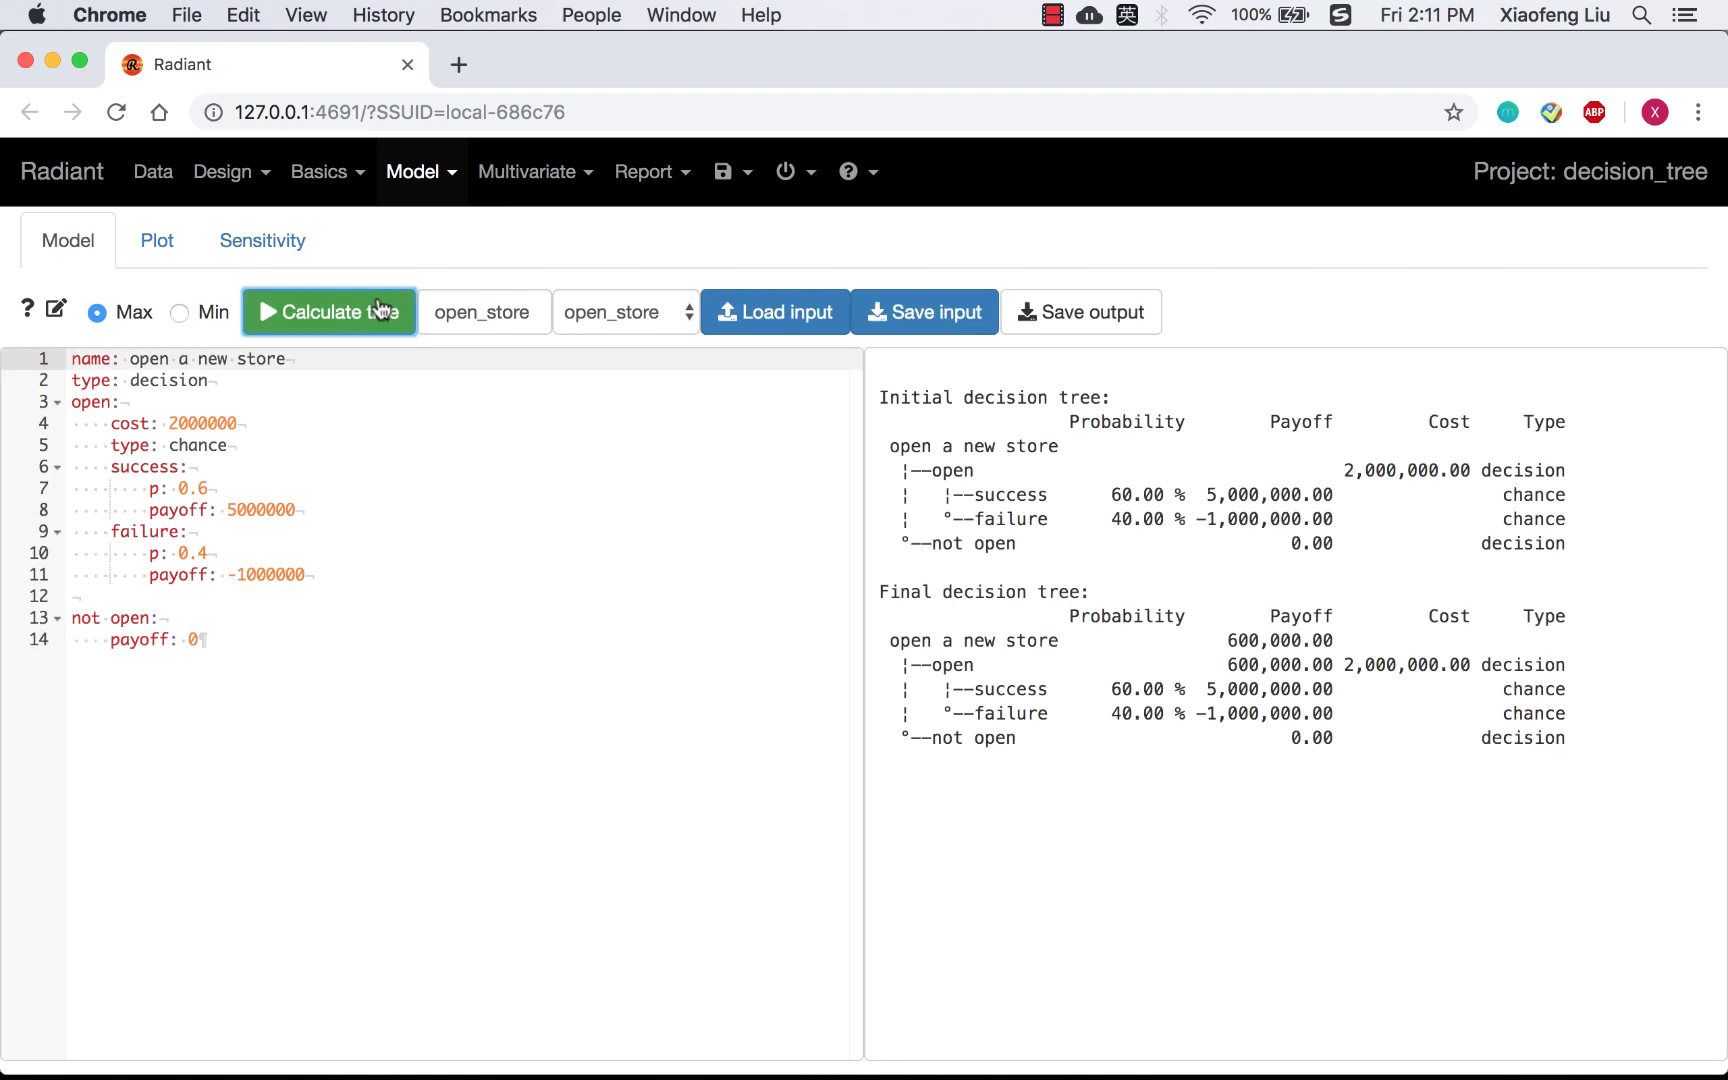
Plot the final decision tree with $600,000.00 at the decision and chance nodes.
left_click(160, 252)
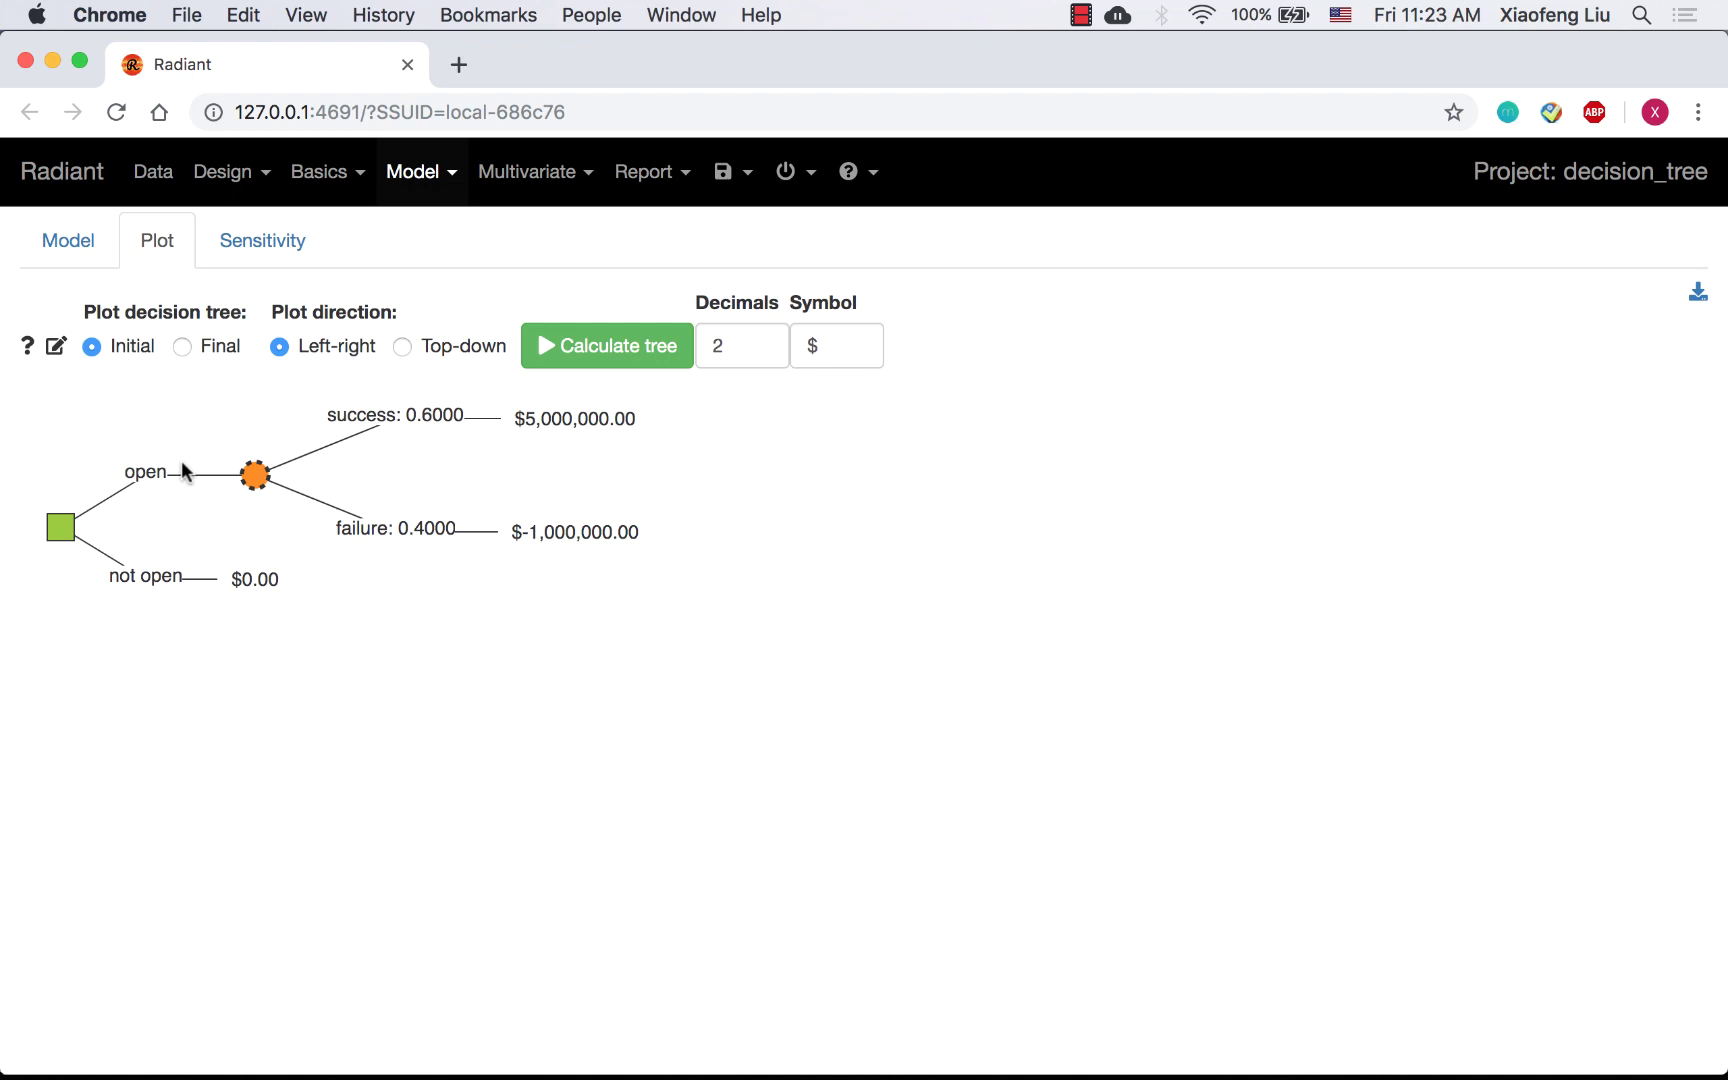
left_click(221, 348)
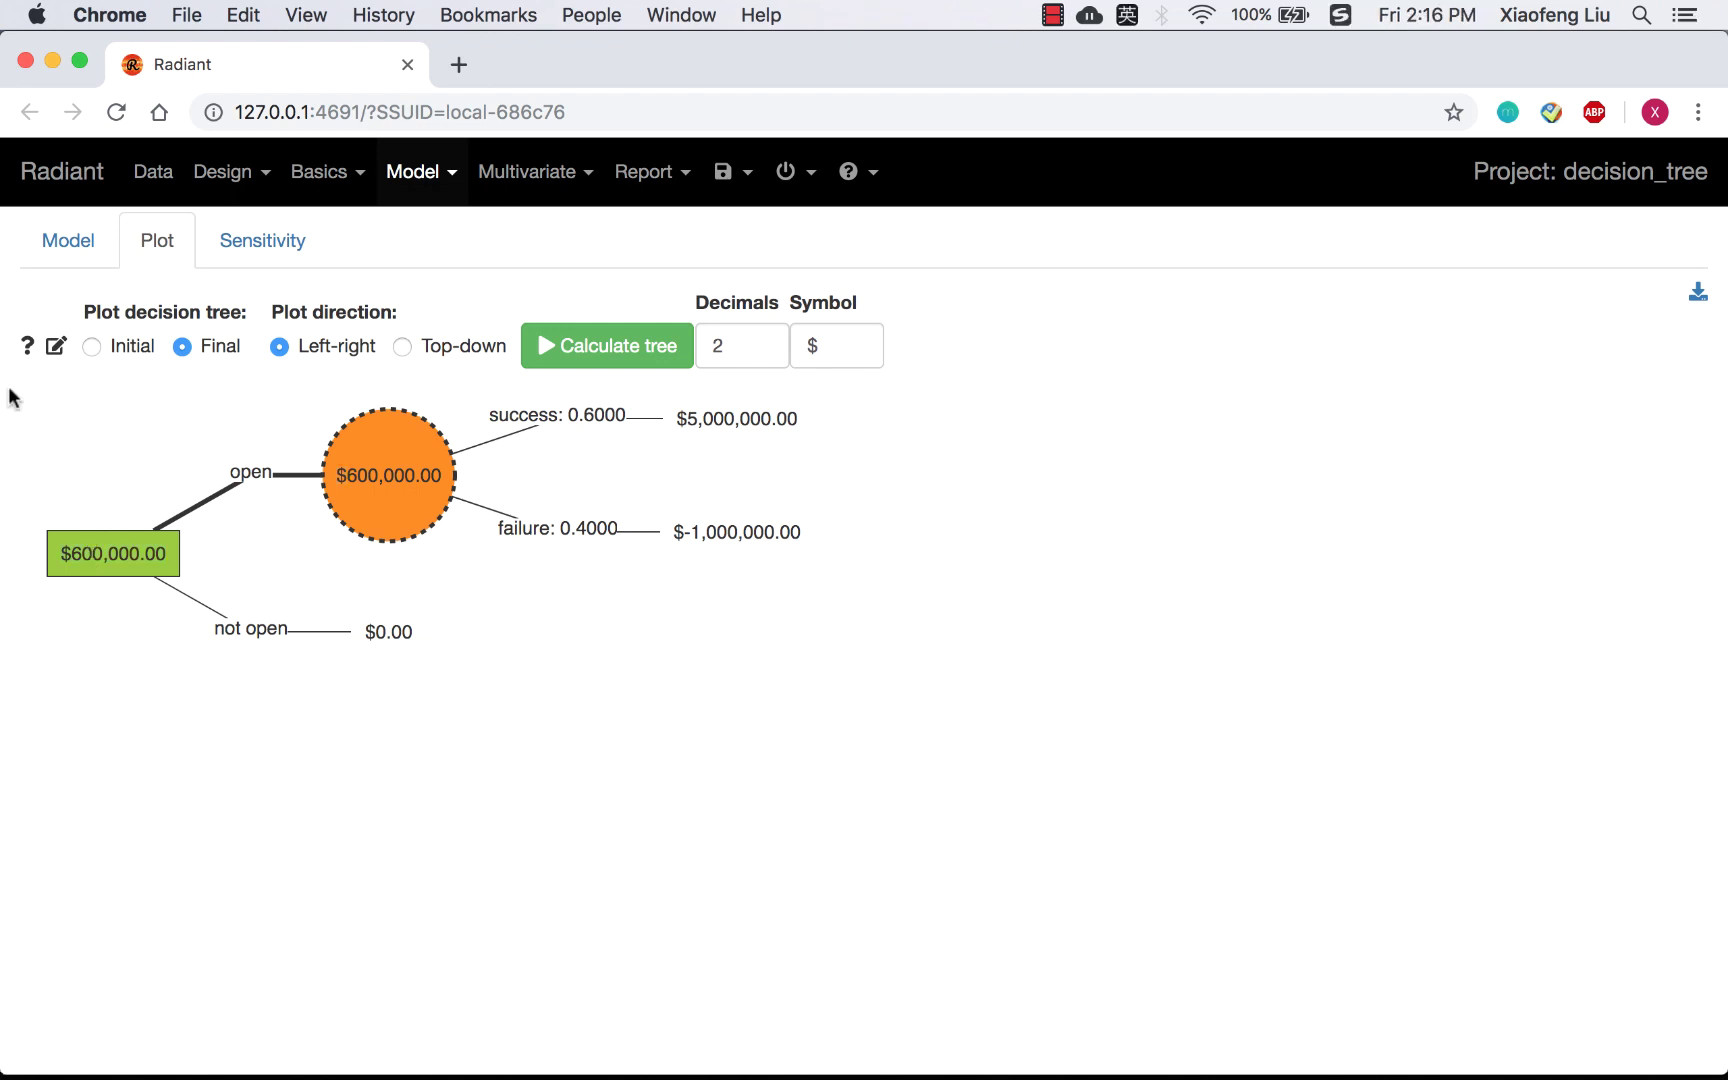
Save the tree input as open_store_dtree_input.yaml in the input folder.
left_click(60, 252)
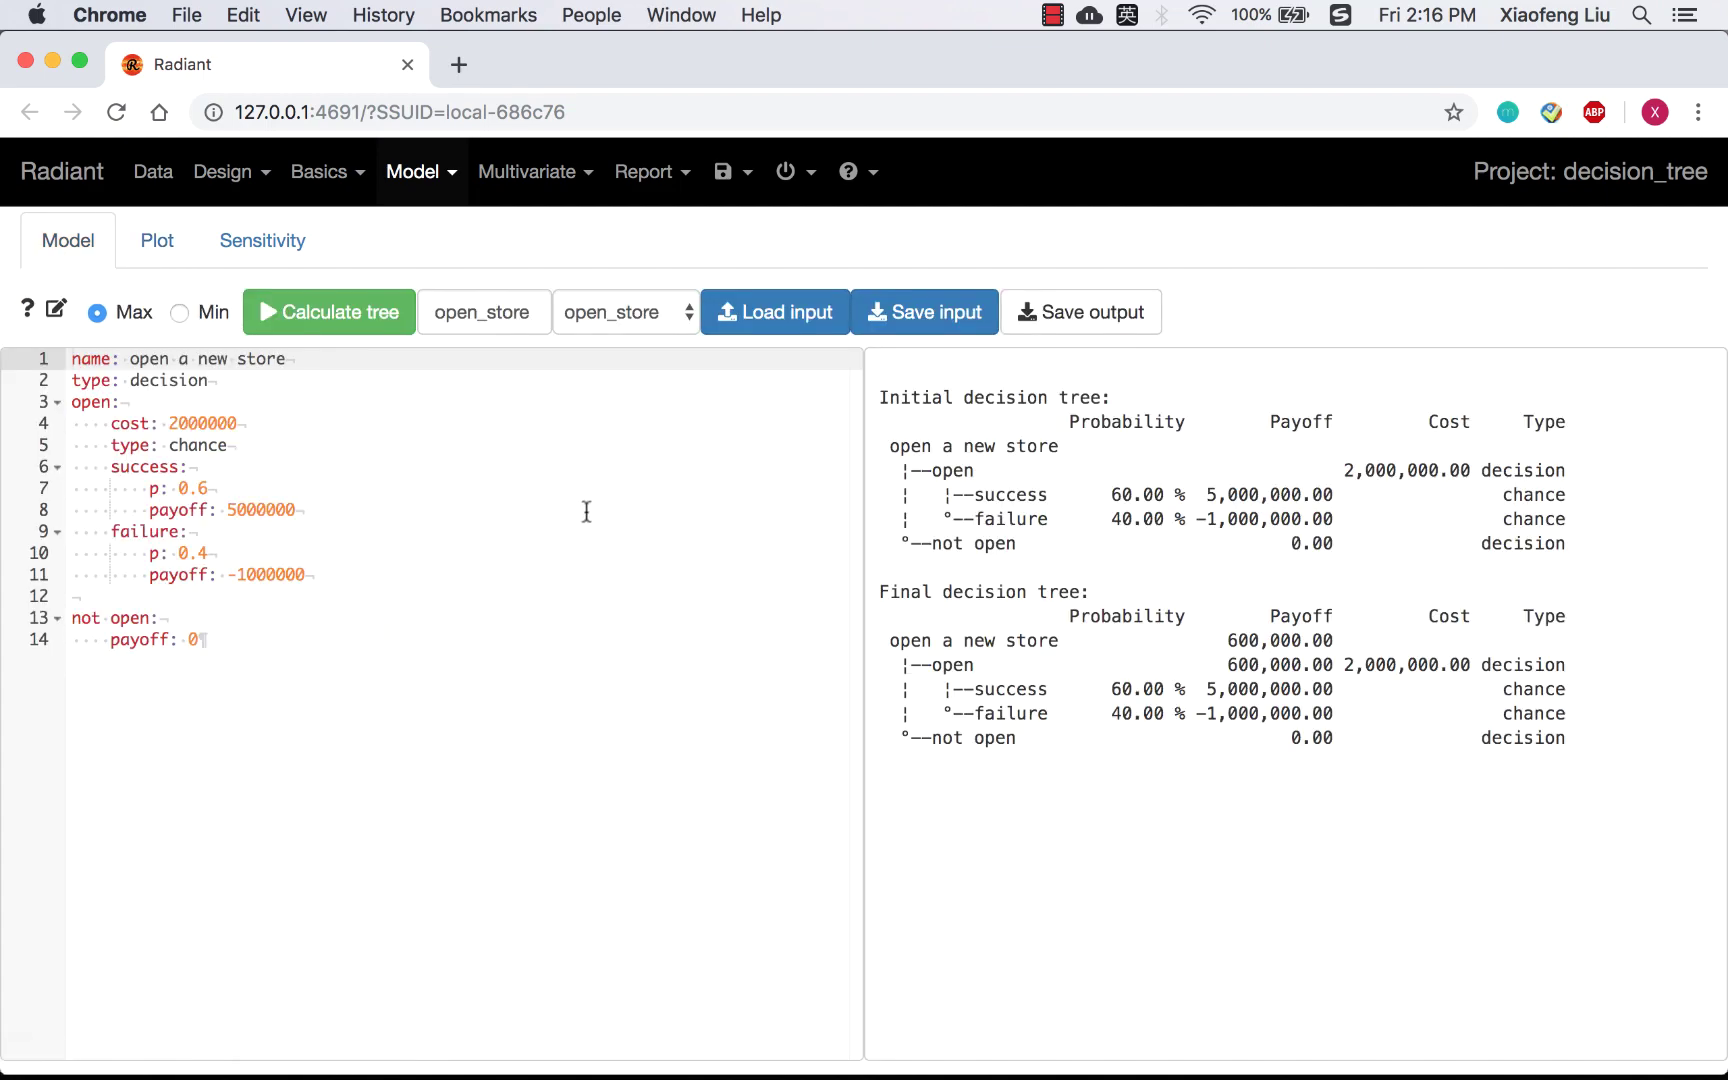
left_click(935, 312)
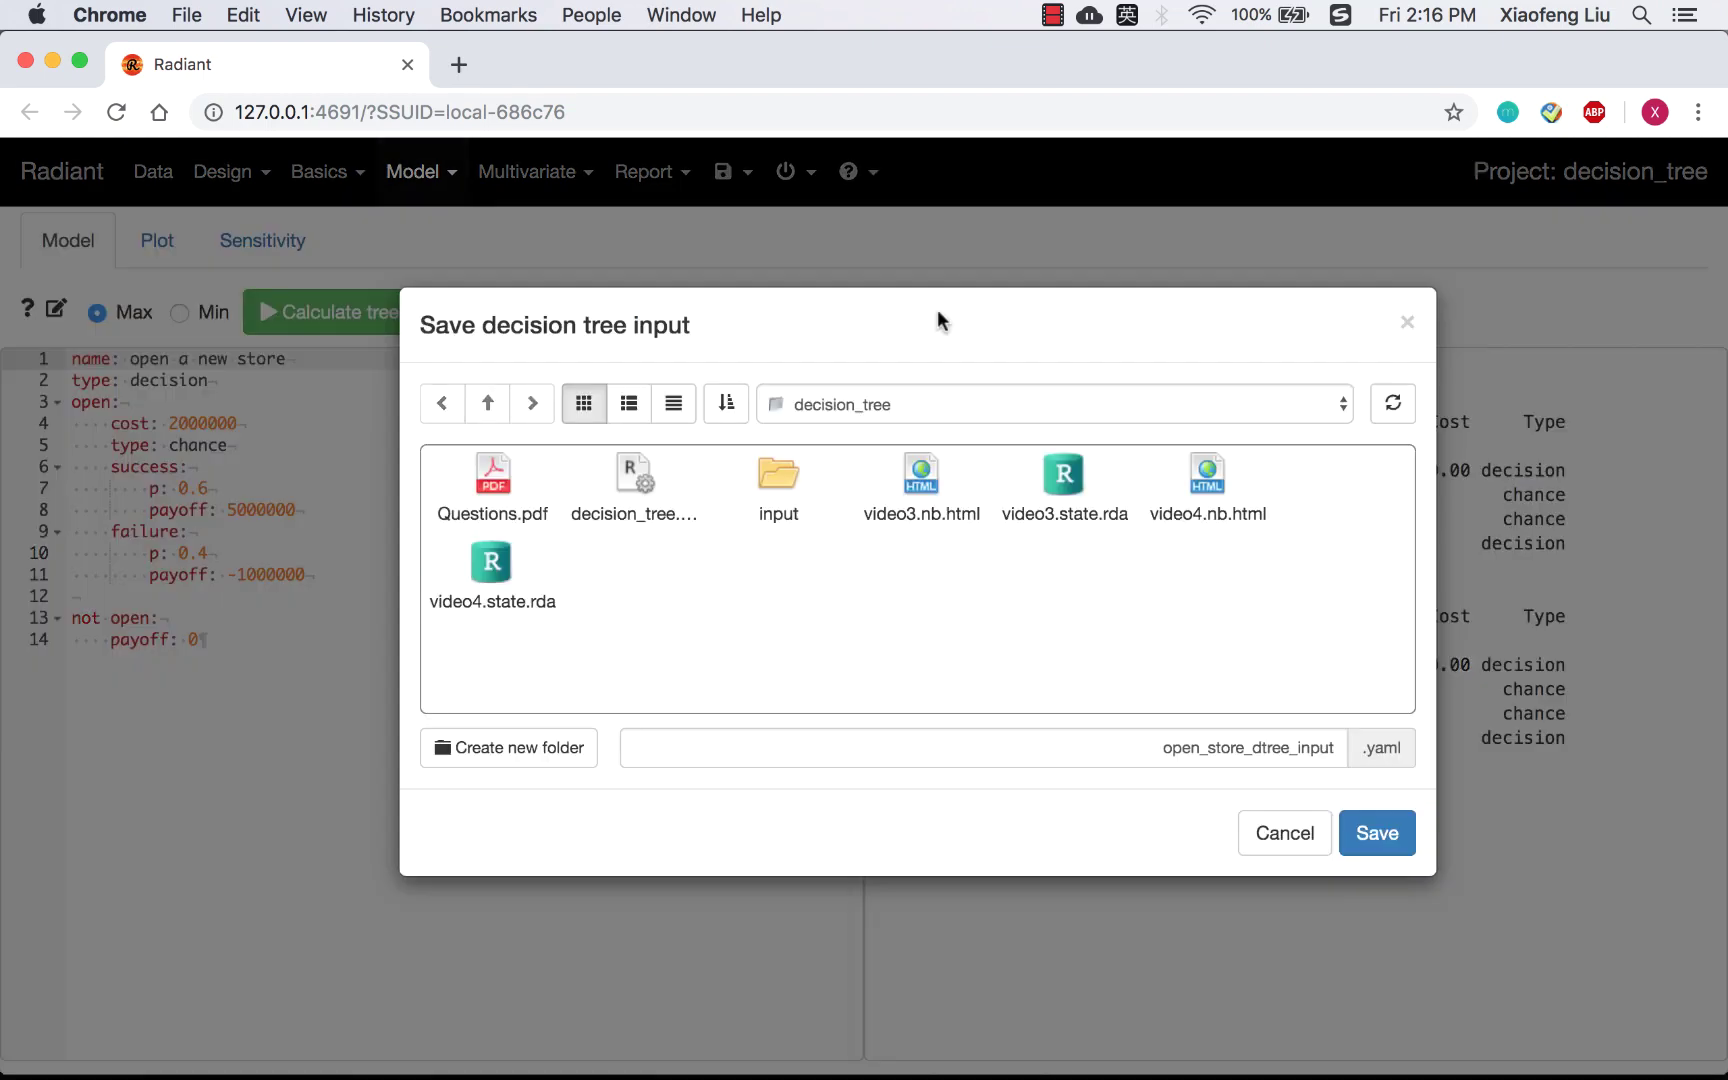
double_click(770, 479)
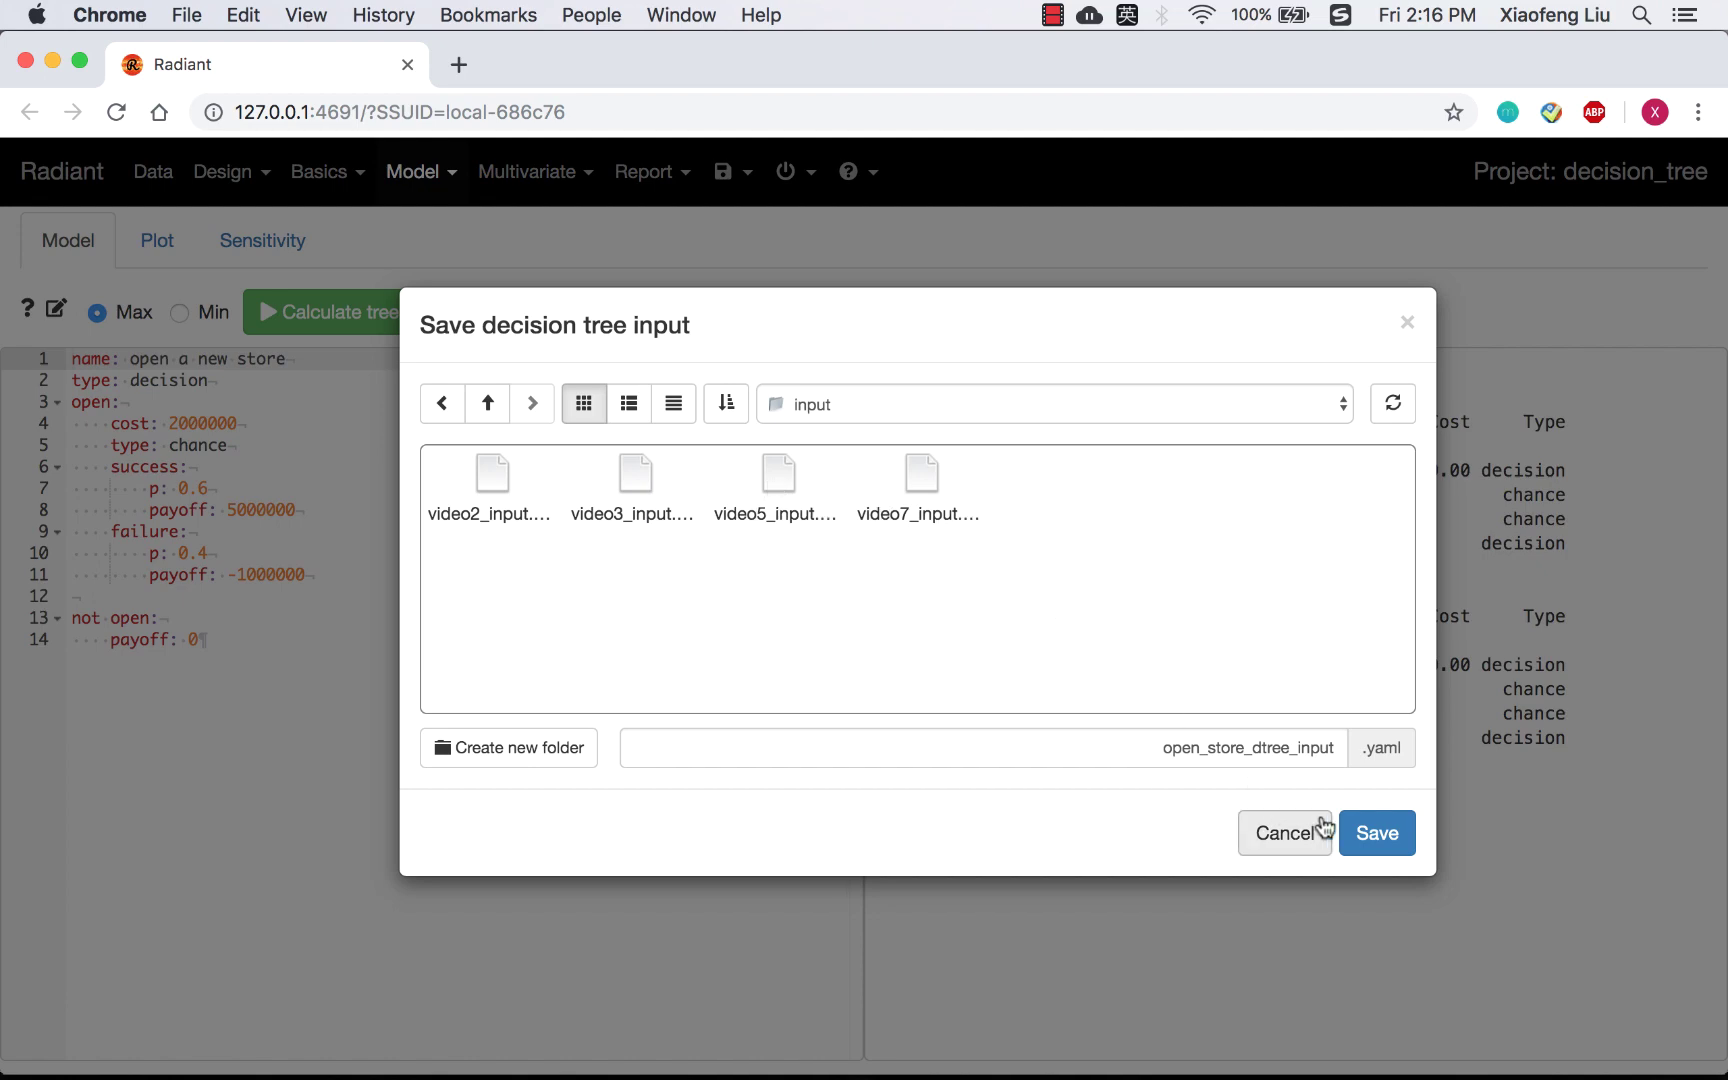
left_click(1390, 828)
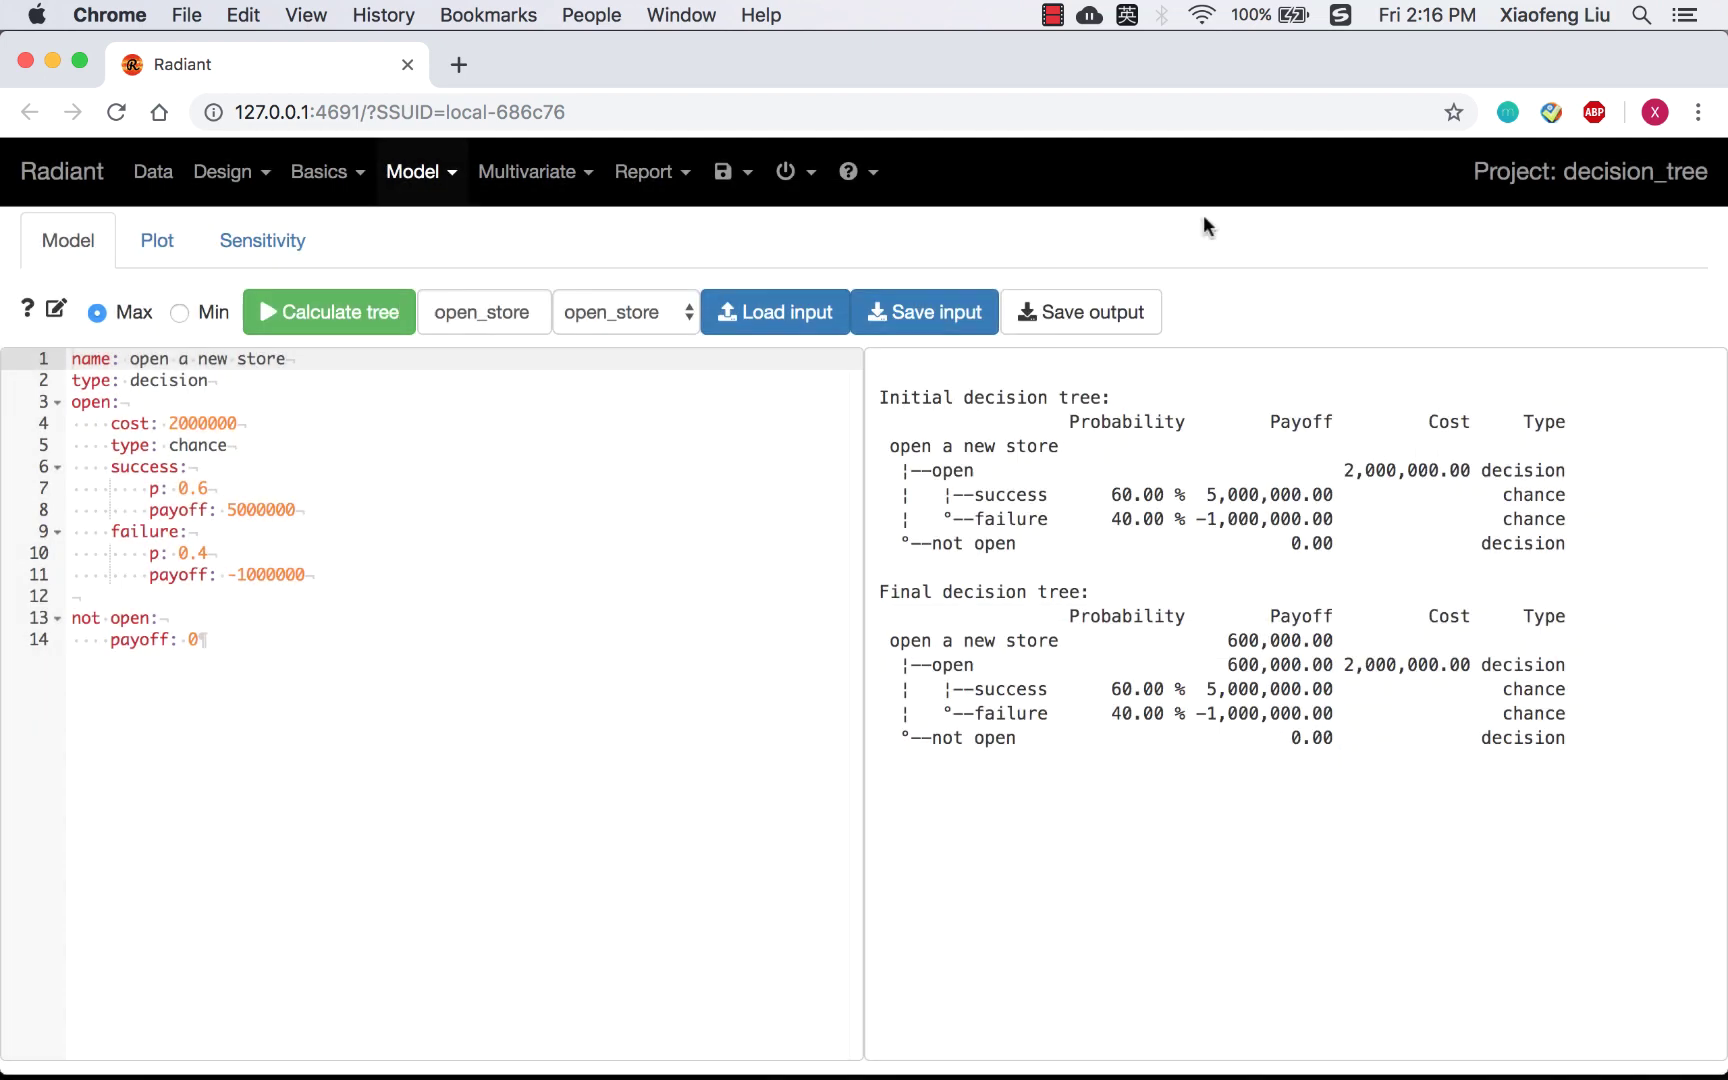